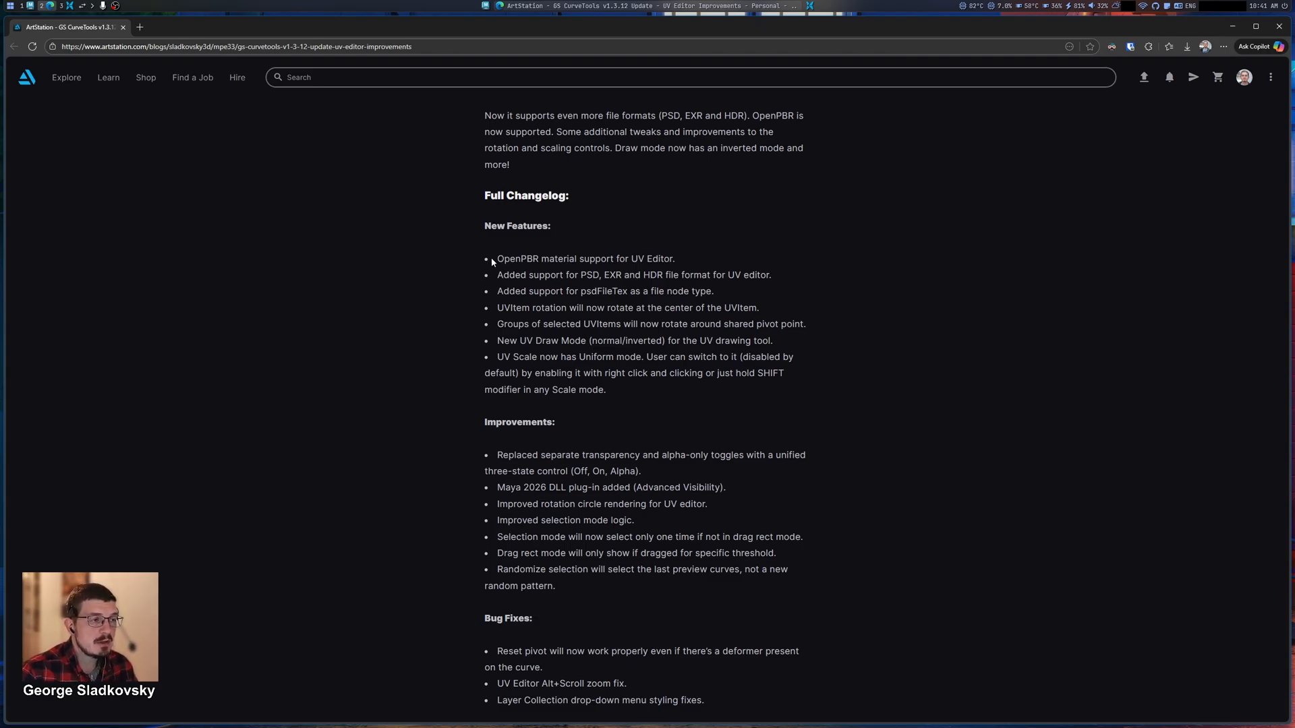
Step: Switch to Maya, open the CurveTools UV Editor and frame the UVs of a card curve in the middle row of samples
{"action": "left_click_drag", "start_coordinate": [492, 262], "coordinate": [542, 266]}
{"action": "left_click", "coordinate": [552, 263]}
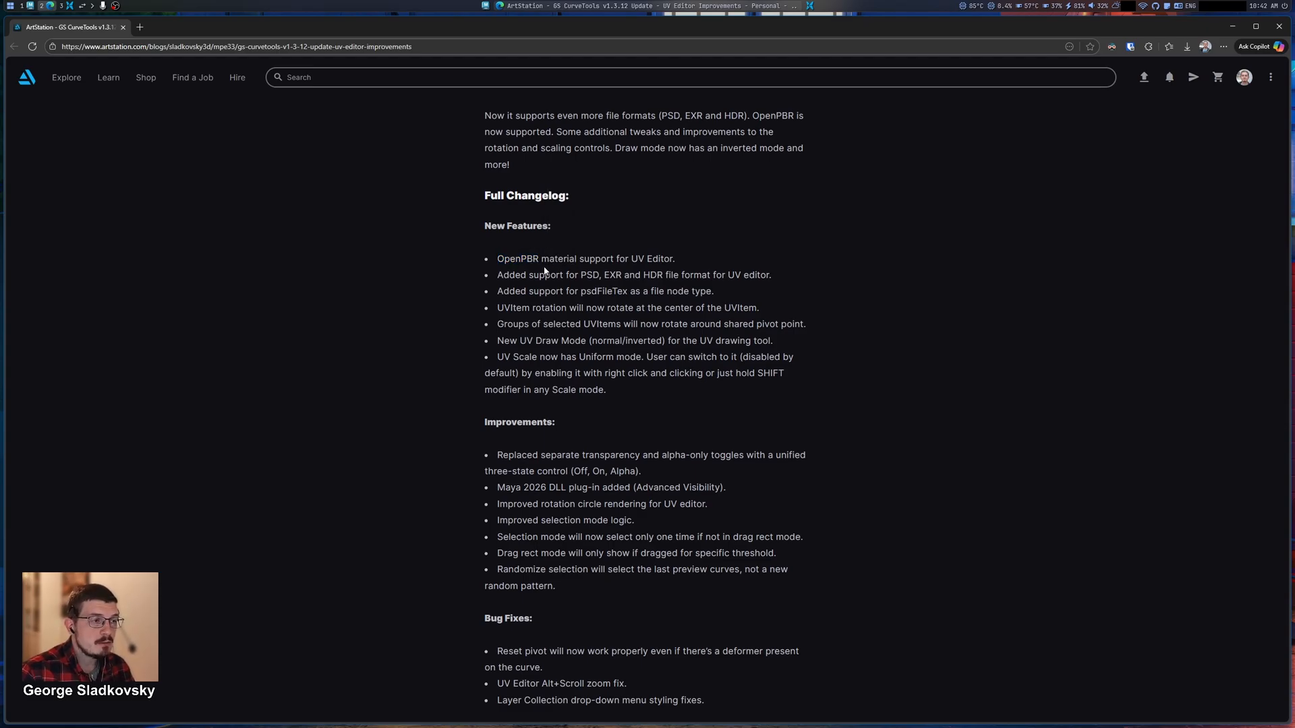
{"action": "key", "text": "alt+1"}
{"action": "left_click", "coordinate": [276, 626]}
{"action": "middle_click_drag", "start_coordinate": [833, 340], "coordinate": [823, 471], "text": "alt"}
{"action": "left_click", "coordinate": [864, 432]}
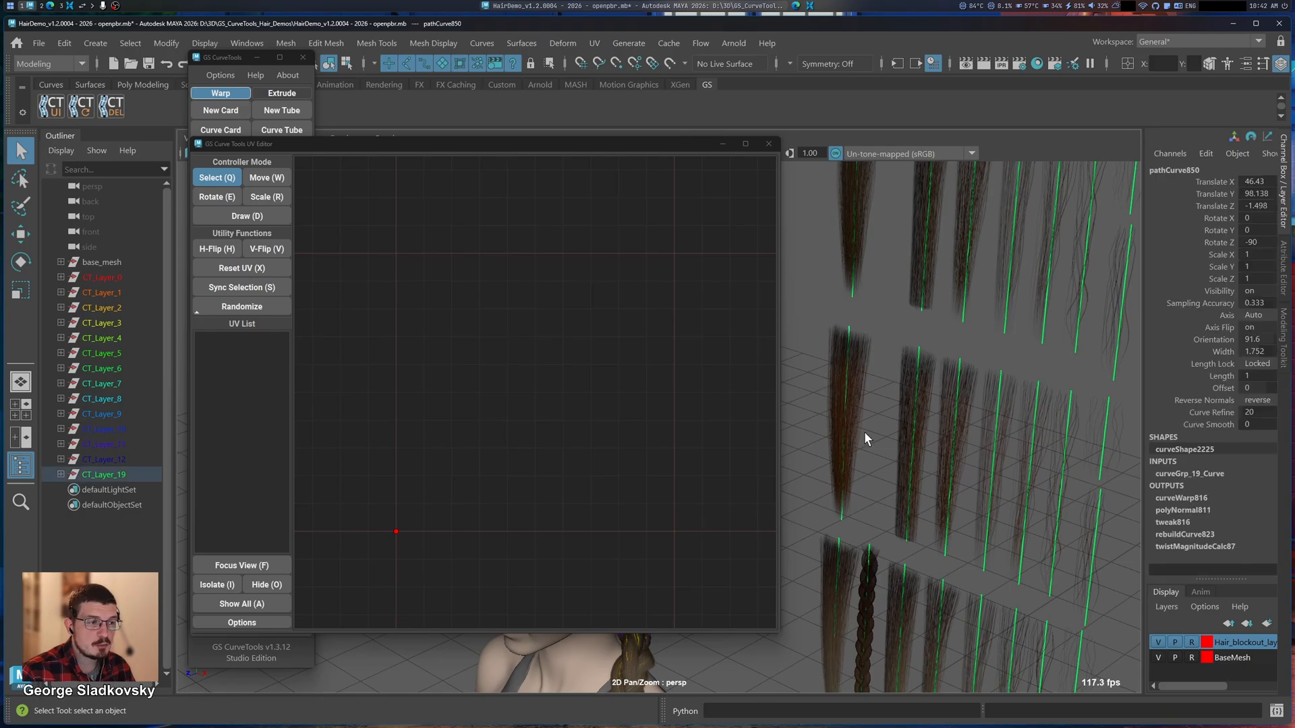
{"action": "key", "text": "f"}
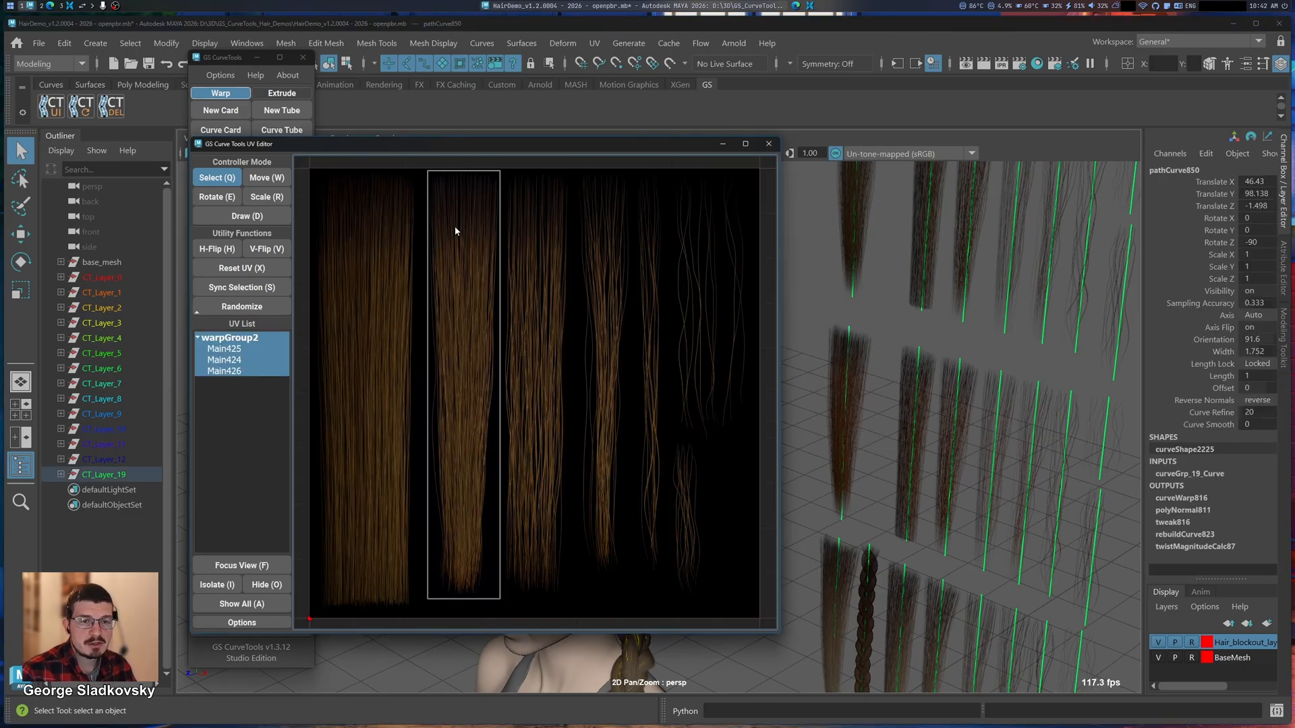
Step: Select the geometry of the current hair card and examine its file texture and OpenPBR Surface material attributes
{"action": "left_click_drag", "start_coordinate": [627, 144], "coordinate": [738, 144]}
{"action": "left_click", "coordinate": [250, 329]}
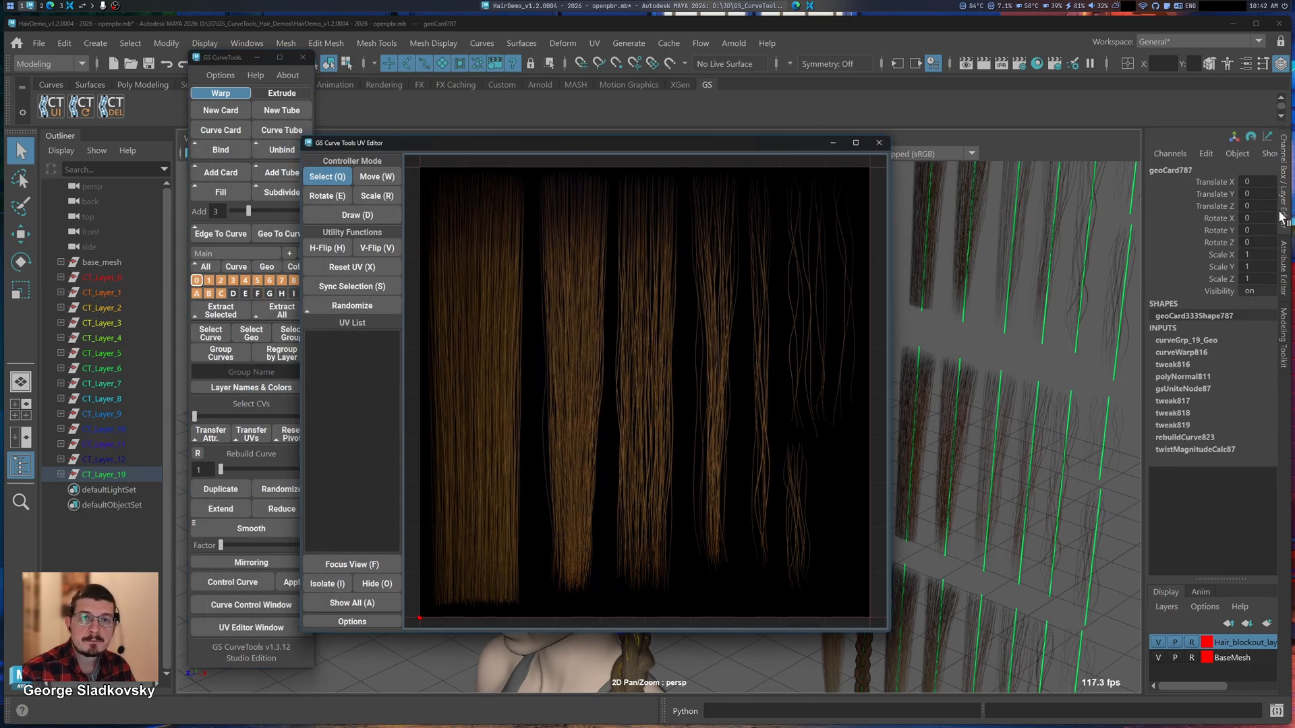
{"action": "left_click", "coordinate": [1284, 232]}
{"action": "scroll", "coordinate": [1212, 163], "scroll_direction": "down", "scroll_amount": 8}
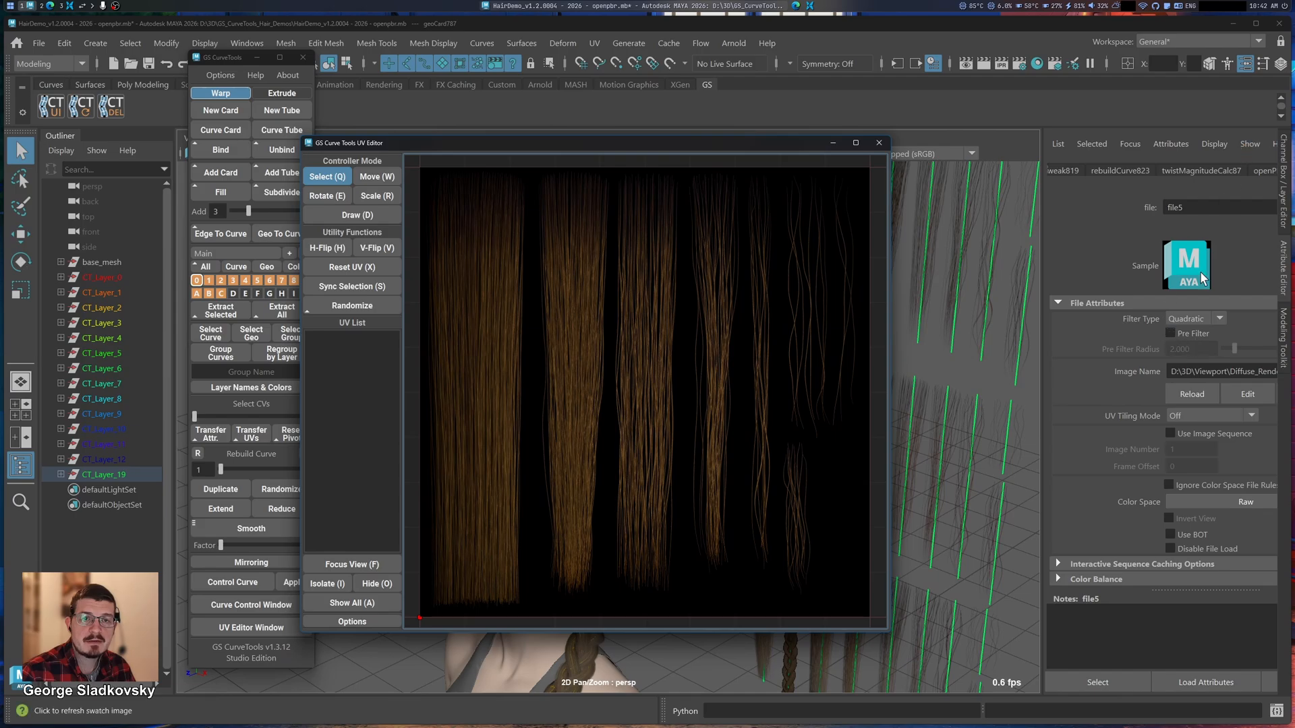
{"action": "left_click_drag", "start_coordinate": [1044, 286], "coordinate": [958, 286]}
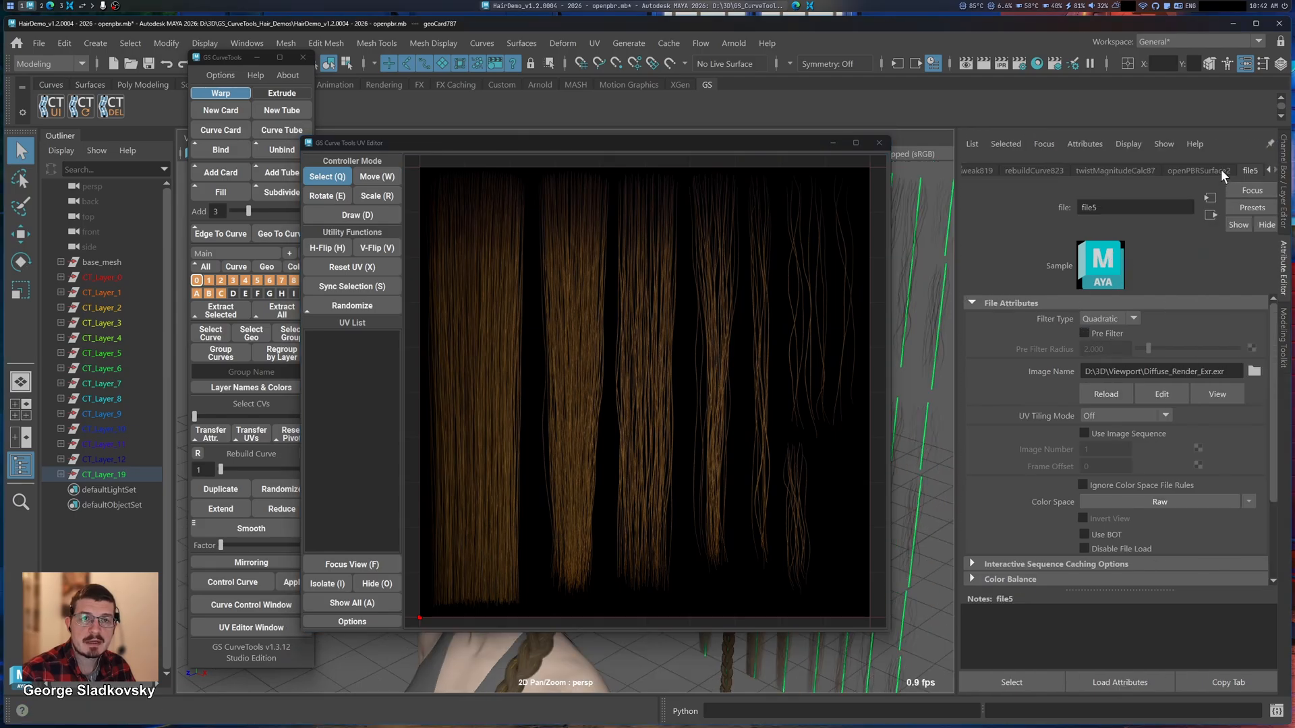
{"action": "left_click", "coordinate": [1212, 170]}
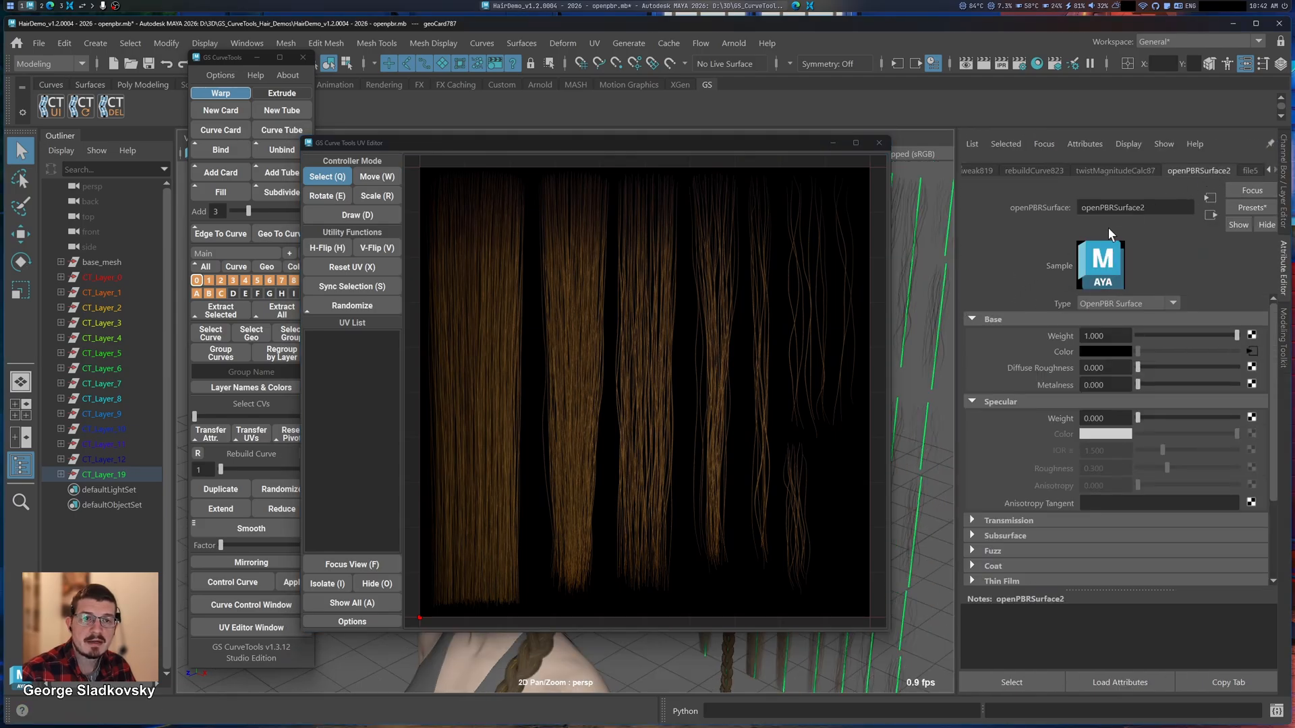
{"action": "left_click_drag", "start_coordinate": [778, 143], "coordinate": [783, 152]}
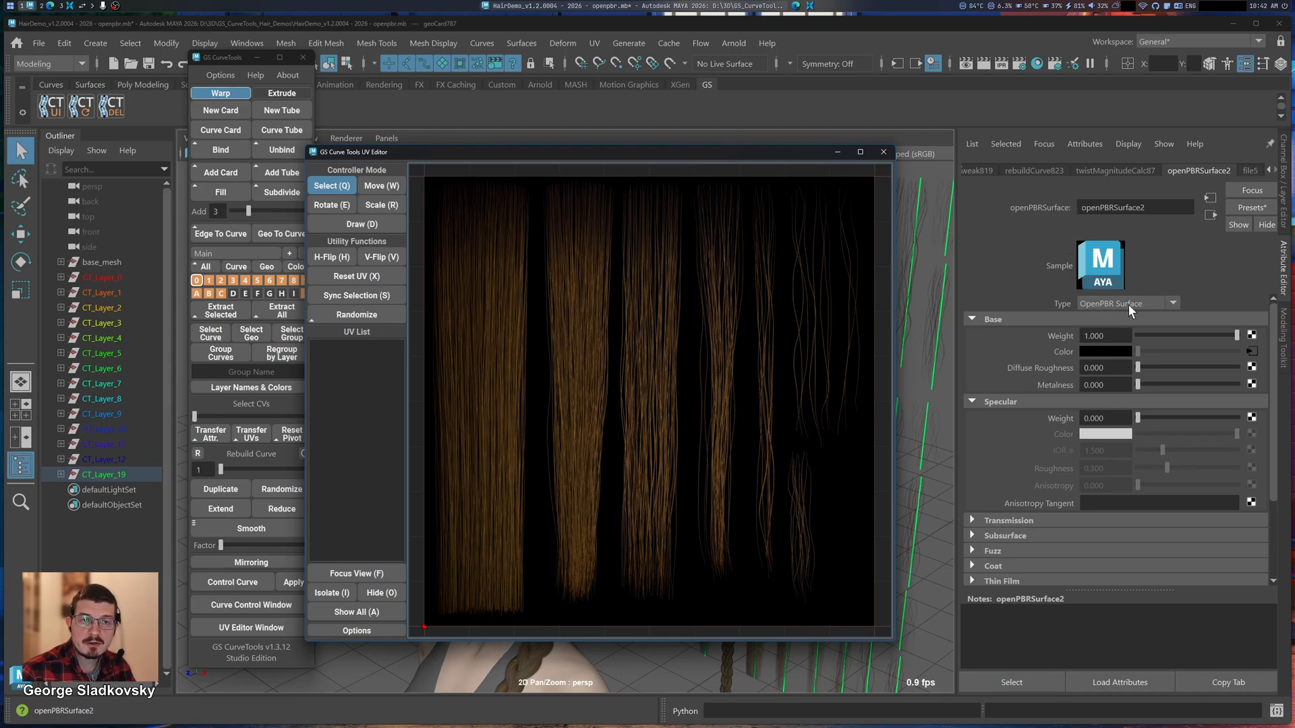
Step: Close the UV Editor, clear the viewport selection, and check the changelog in the browser before returning to Maya
{"action": "left_click", "coordinate": [883, 153]}
{"action": "left_click", "coordinate": [679, 327]}
{"action": "left_click_drag", "start_coordinate": [723, 380], "coordinate": [697, 375]}
{"action": "left_click", "coordinate": [645, 313]}
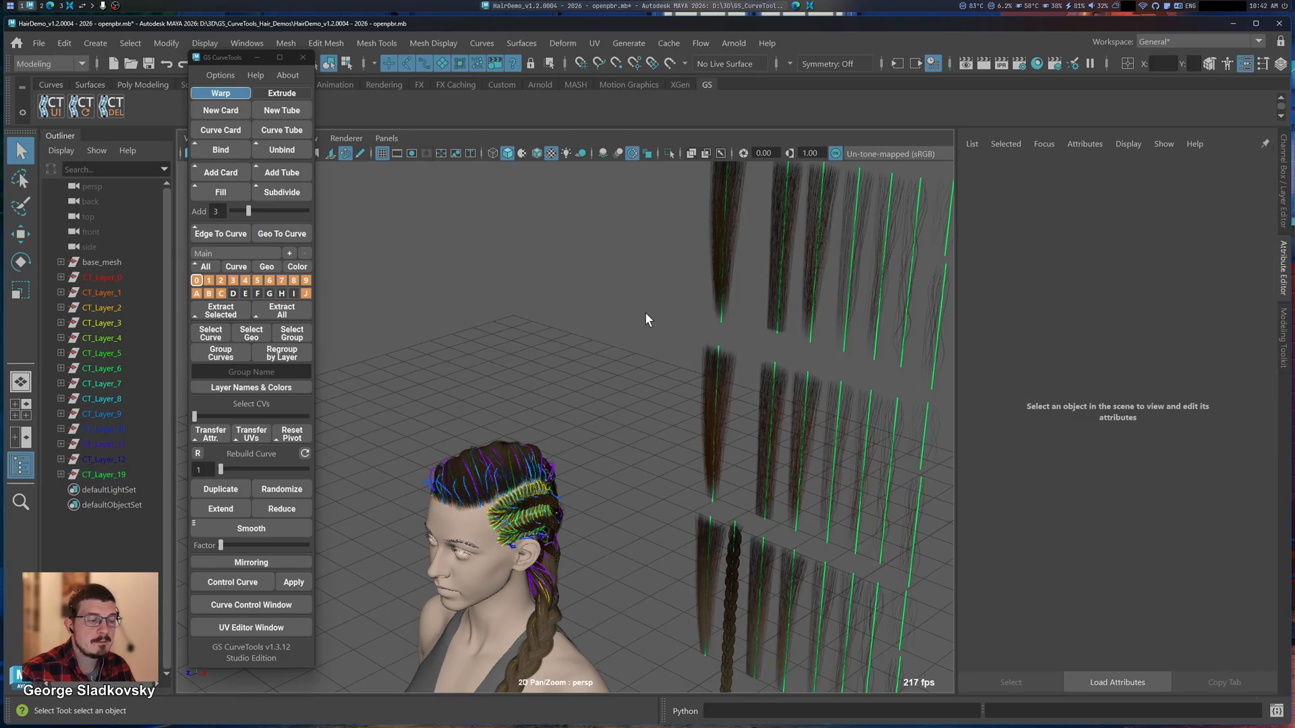
{"action": "key", "text": "alt+2"}
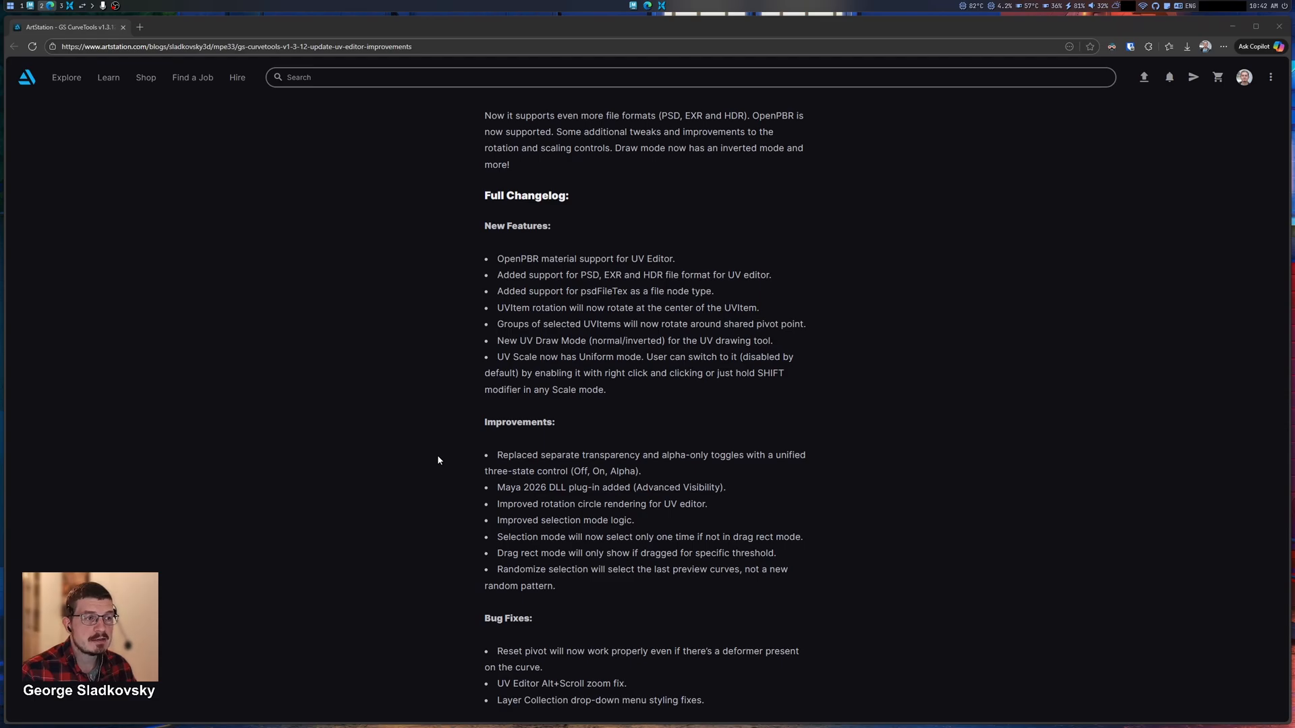
{"action": "key", "text": "alt+Tab"}
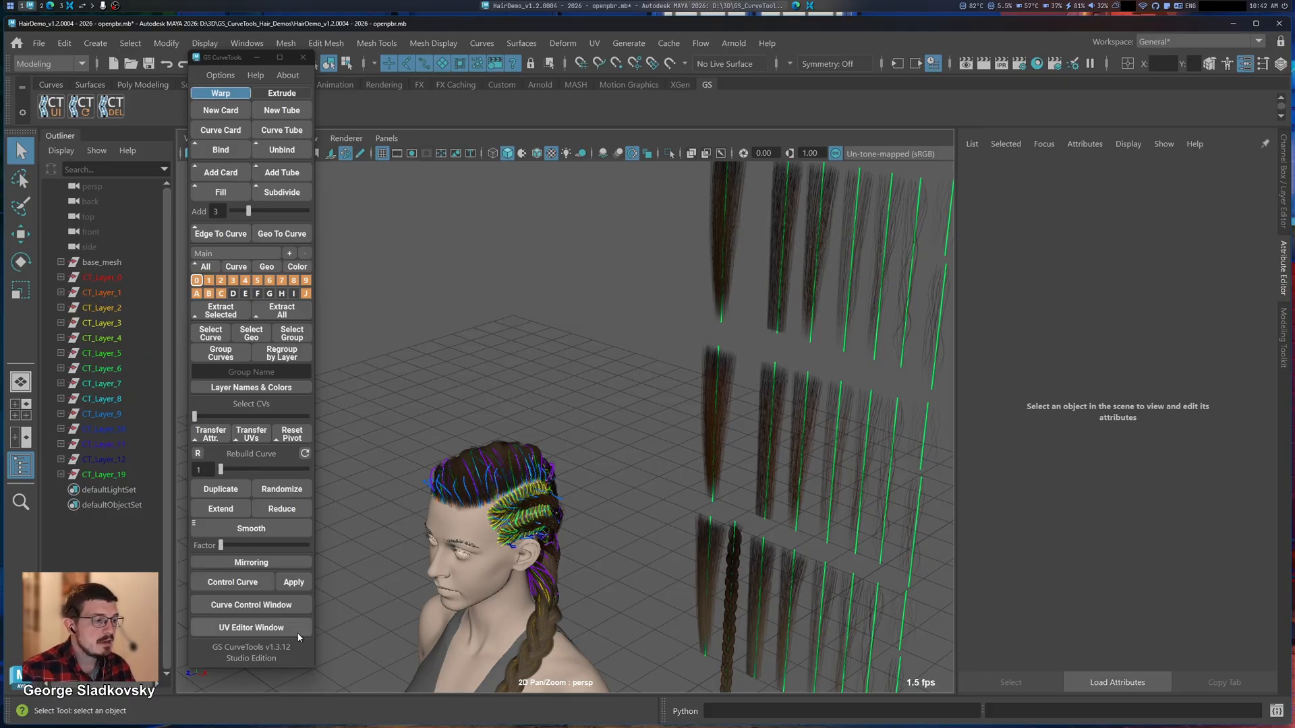
Step: Reopen the UV Editor, load another middle-row card curve and inspect the image file assigned to its geometry's texture
{"action": "left_click", "coordinate": [251, 628]}
{"action": "left_click_drag", "start_coordinate": [651, 153], "coordinate": [525, 153]}
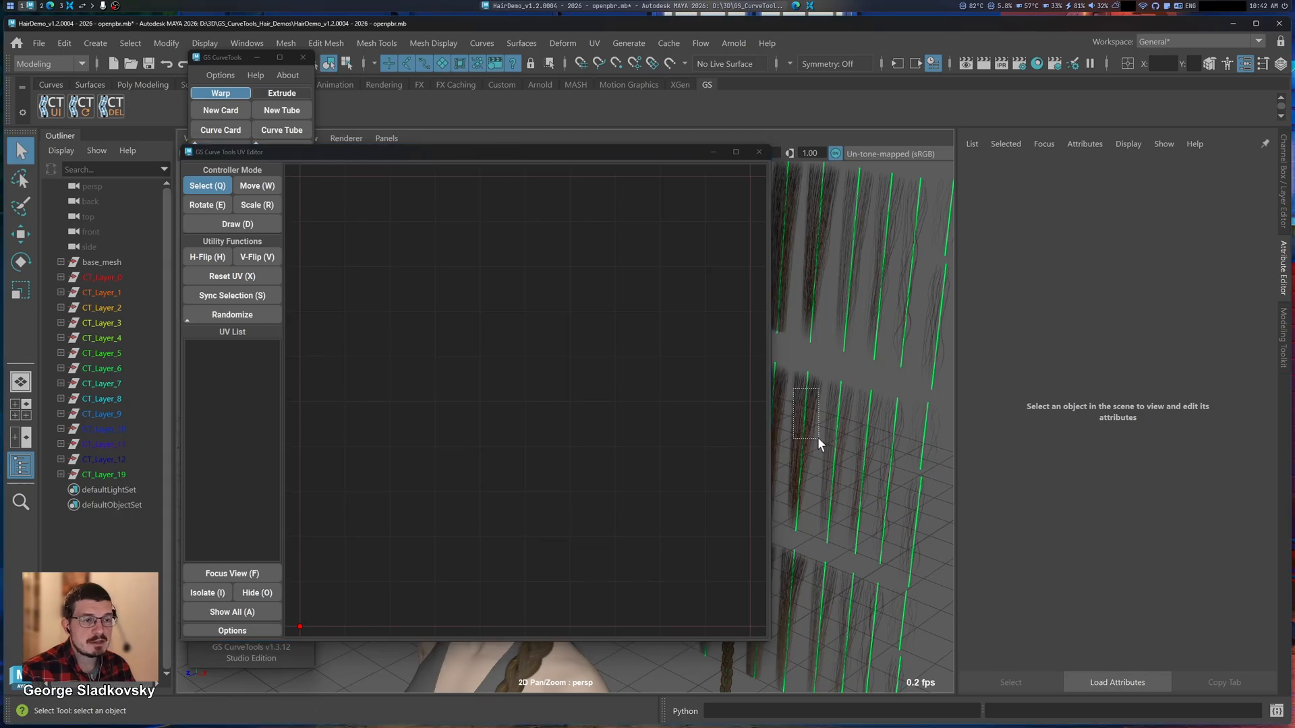
{"action": "left_click", "coordinate": [828, 409]}
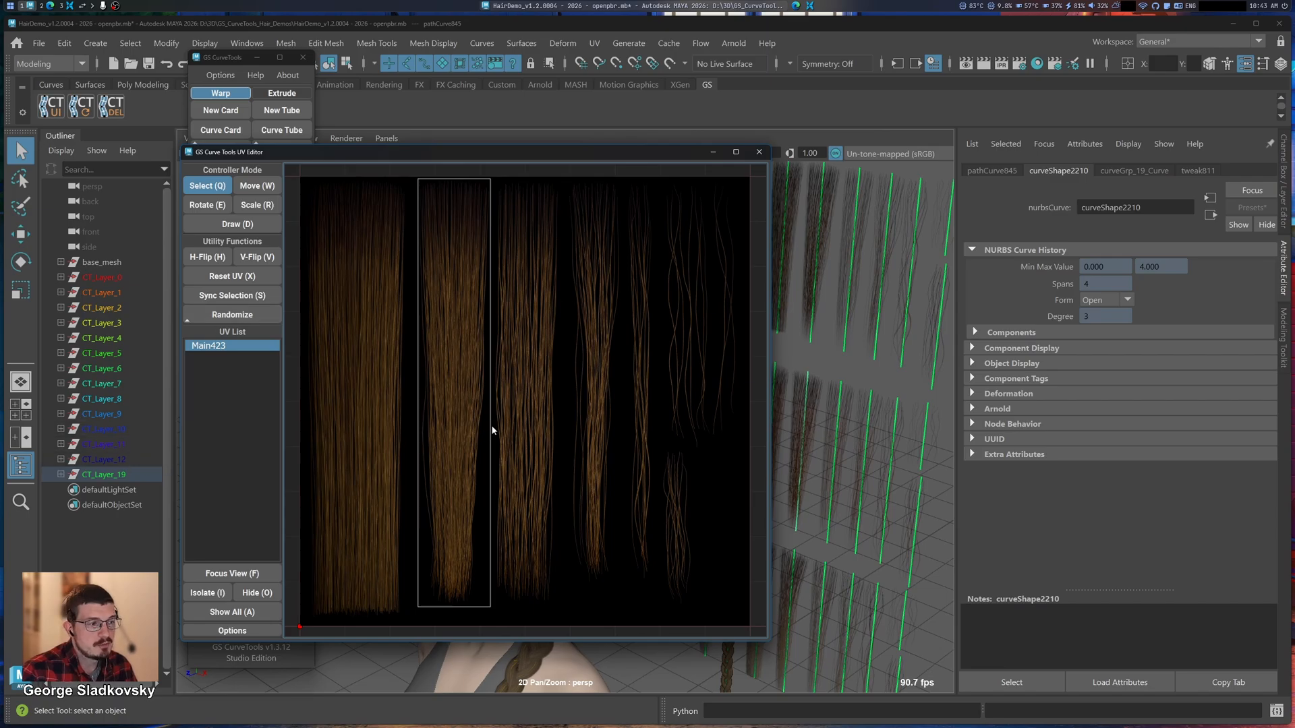
{"action": "left_click_drag", "start_coordinate": [603, 155], "coordinate": [775, 172]}
{"action": "left_click", "coordinate": [257, 338]}
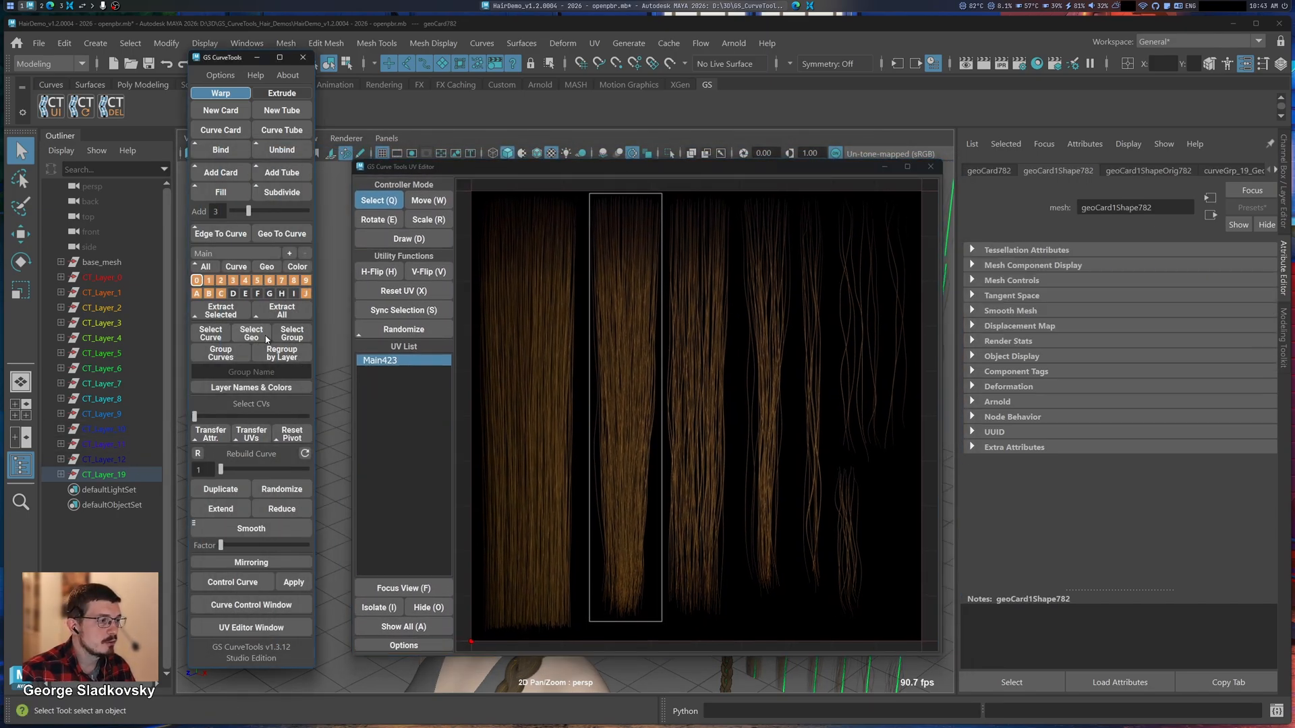
{"action": "scroll", "coordinate": [1202, 170], "scroll_direction": "down", "scroll_amount": 4}
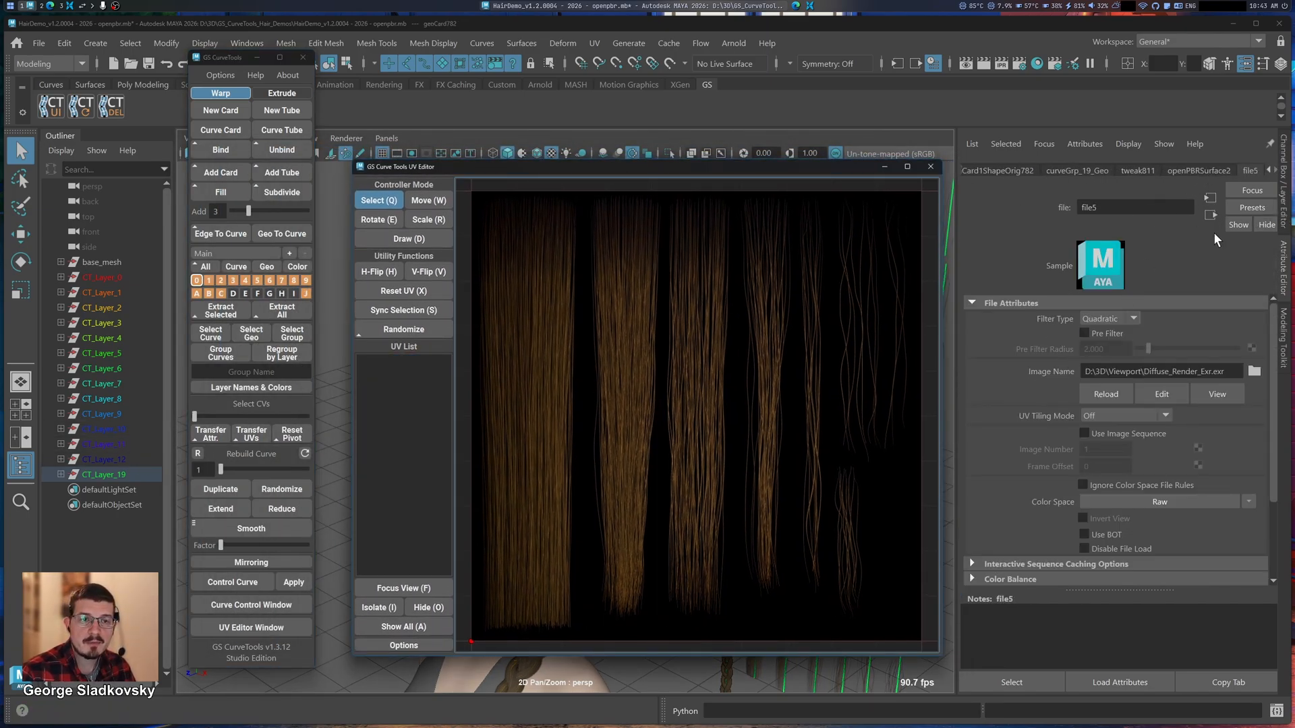
{"action": "left_click_drag", "start_coordinate": [1224, 371], "coordinate": [1144, 371]}
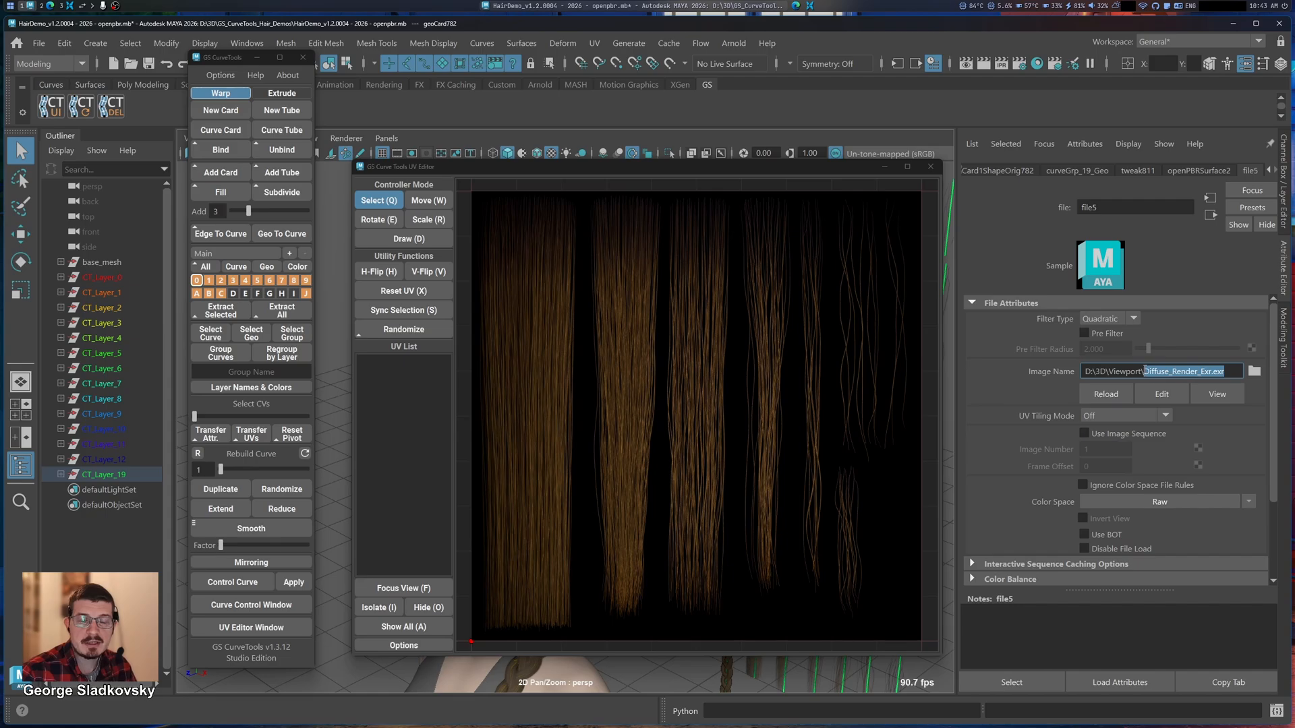
Step: Select a card curve in the top row, view its UVs, and examine the texture and material nodes of its geometry
{"action": "left_click_drag", "start_coordinate": [767, 168], "coordinate": [484, 183]}
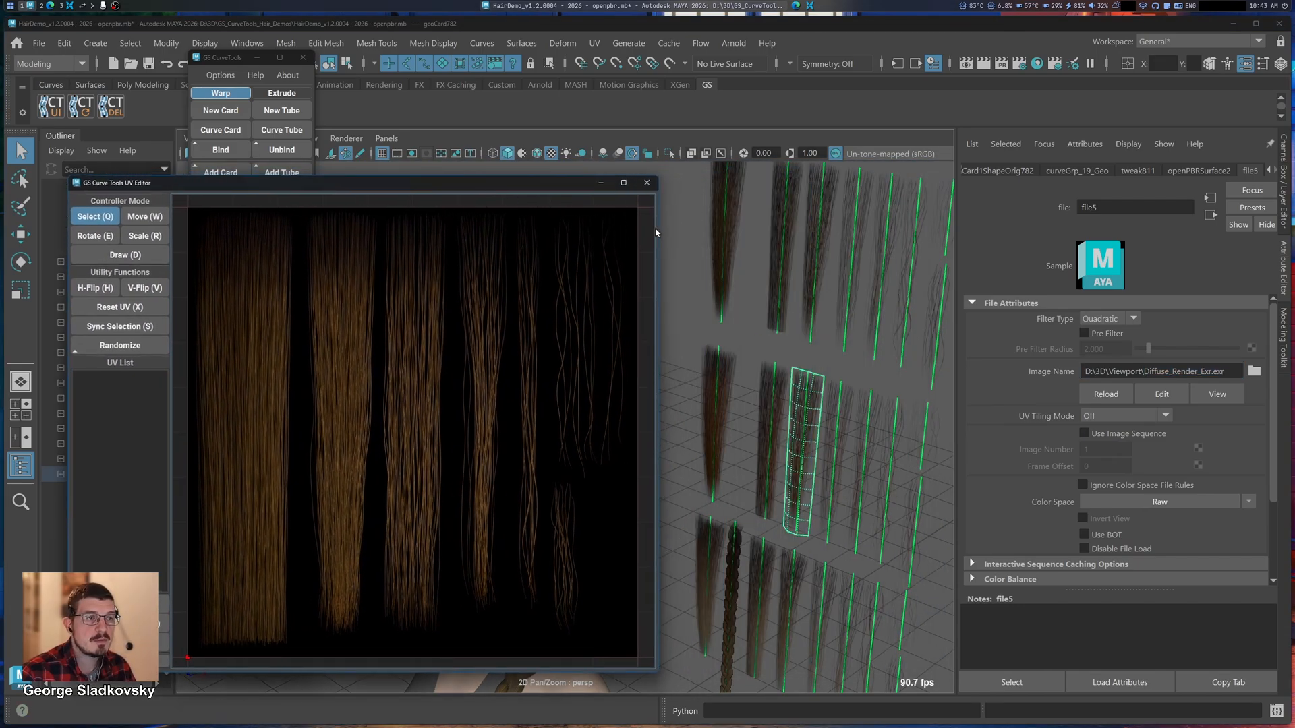
{"action": "left_click_drag", "start_coordinate": [802, 246], "coordinate": [824, 306]}
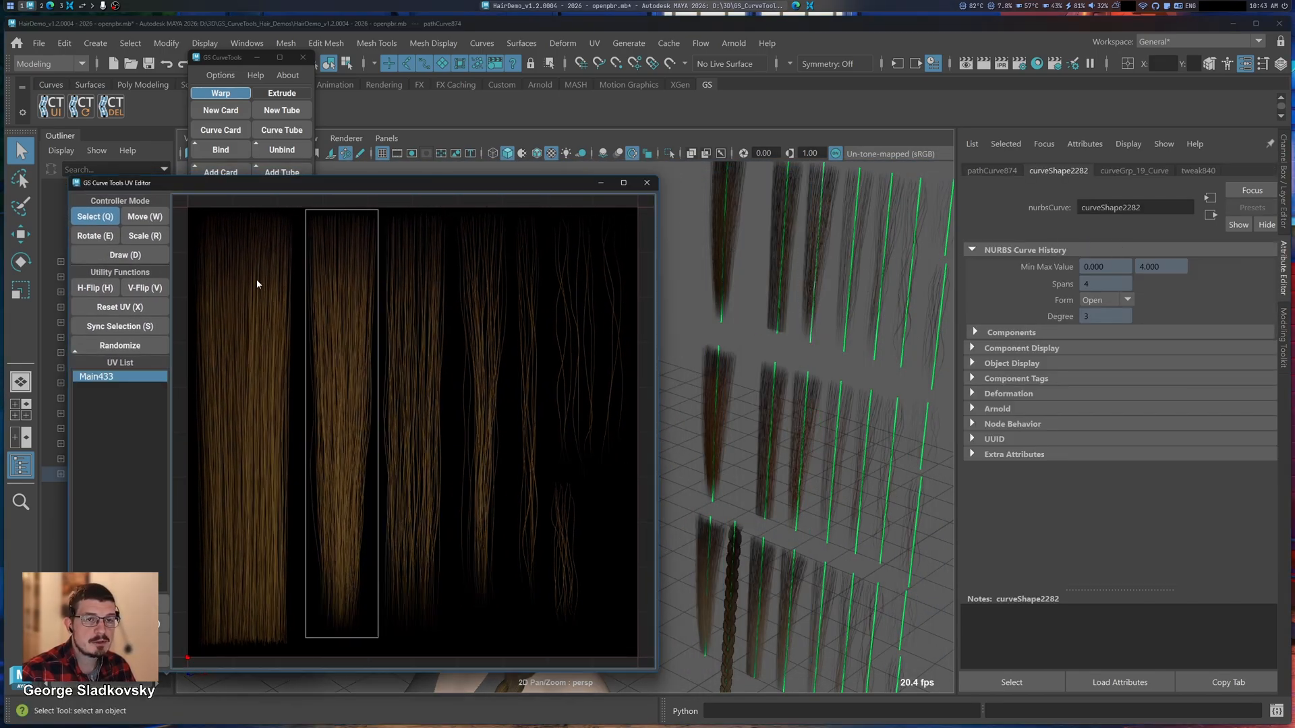
{"action": "left_click_drag", "start_coordinate": [319, 184], "coordinate": [573, 178]}
{"action": "left_click", "coordinate": [250, 339]}
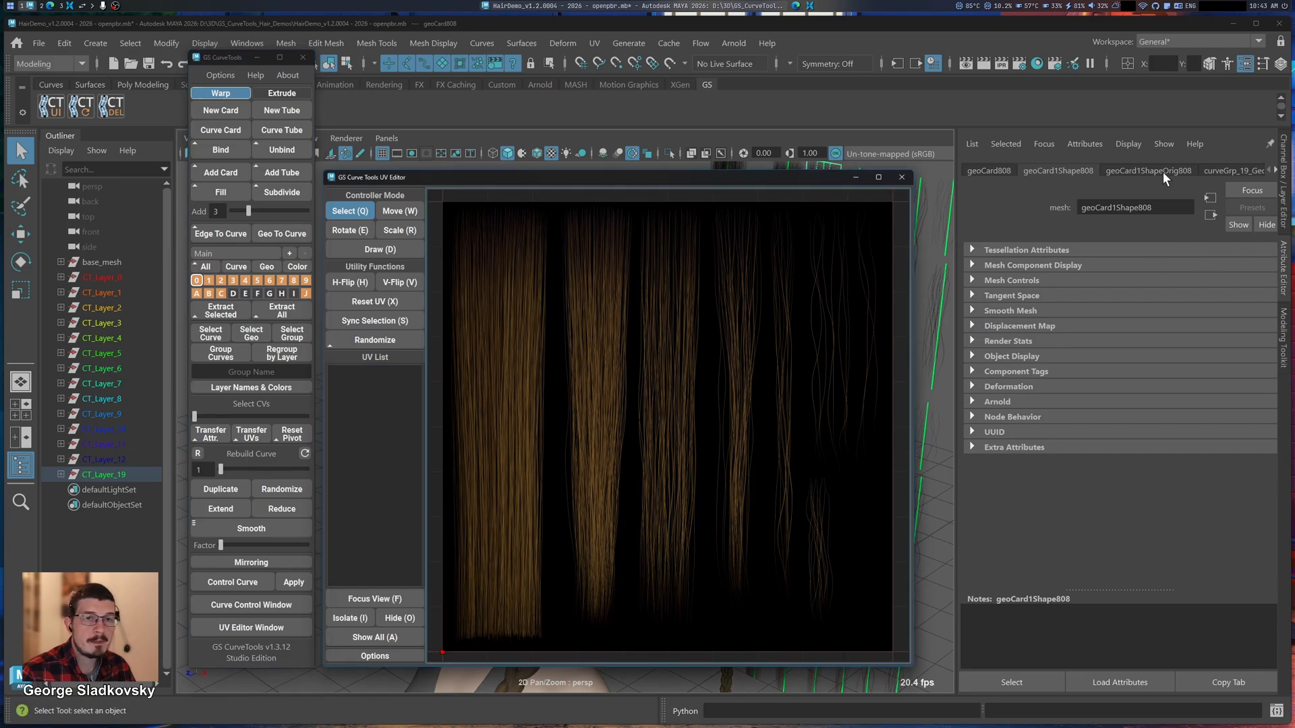
{"action": "scroll", "coordinate": [1163, 167], "scroll_direction": "down", "scroll_amount": 5}
{"action": "scroll", "coordinate": [1192, 168], "scroll_direction": "up", "scroll_amount": 1}
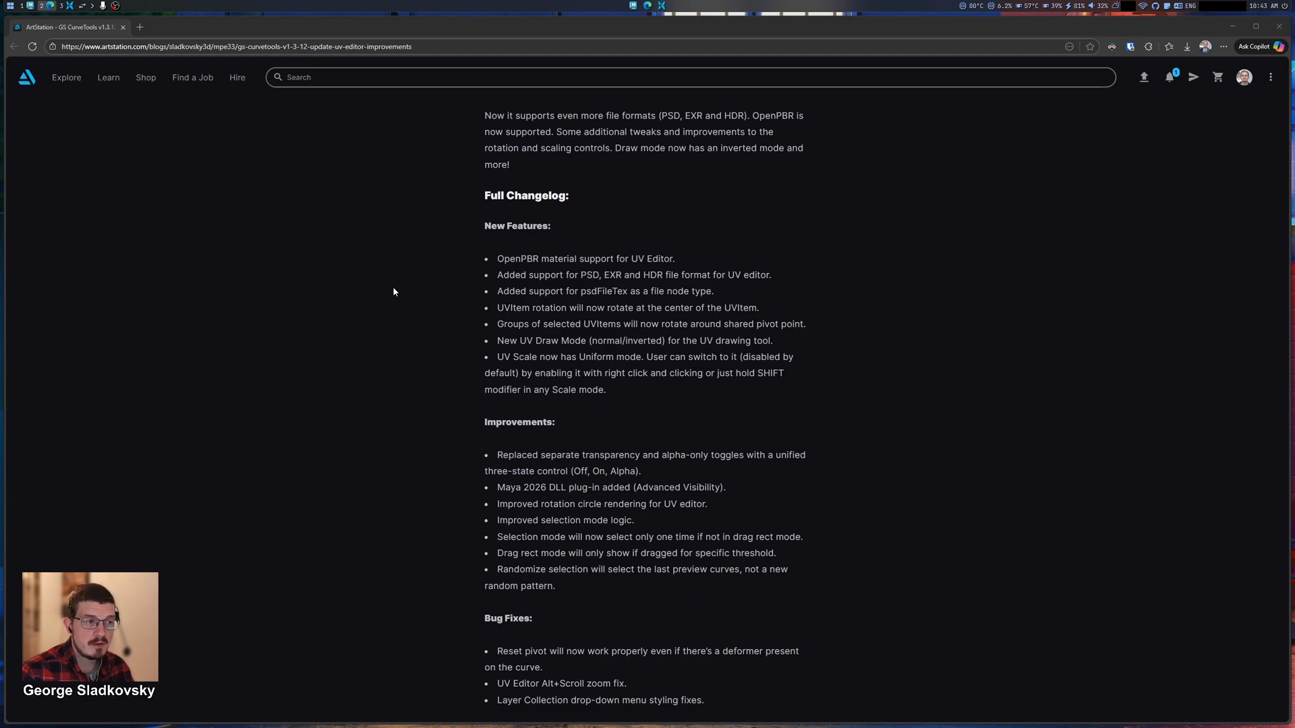
Step: Review the changelog entries on psdFileTex support and UVItem rotation in the browser
{"action": "double_click", "coordinate": [604, 291]}
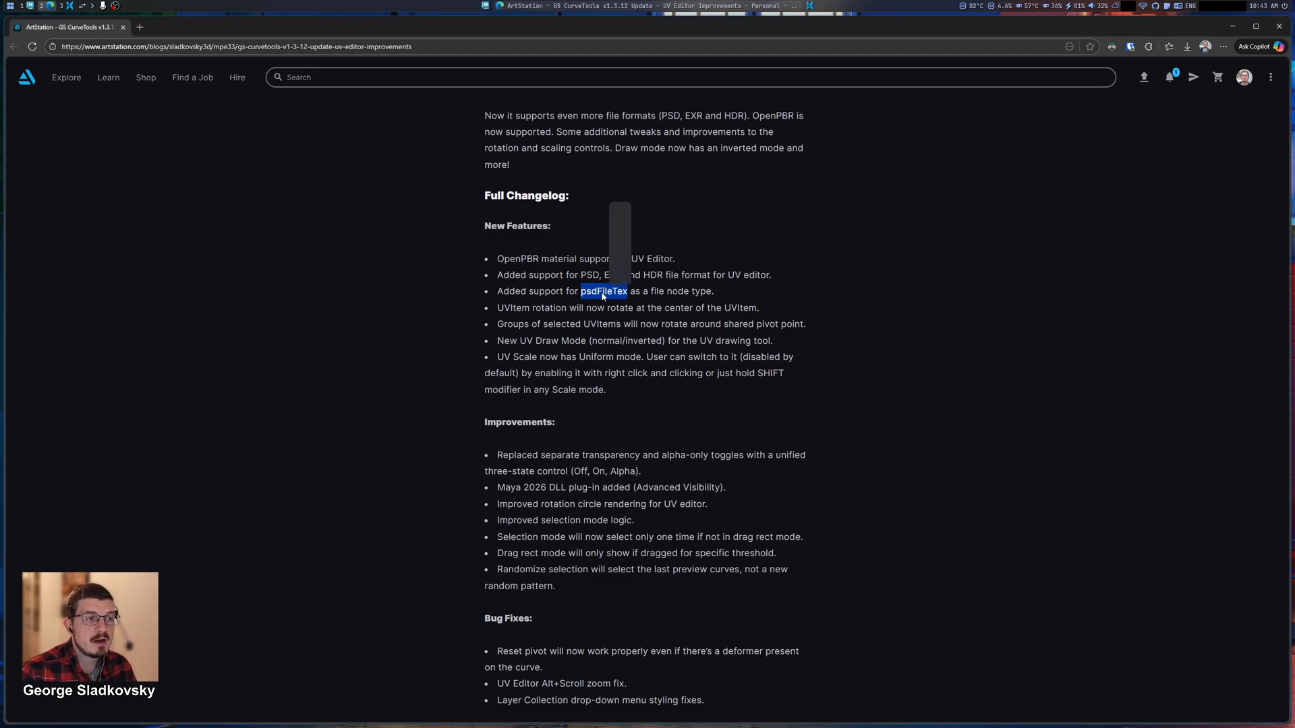
{"action": "left_click", "coordinate": [406, 282]}
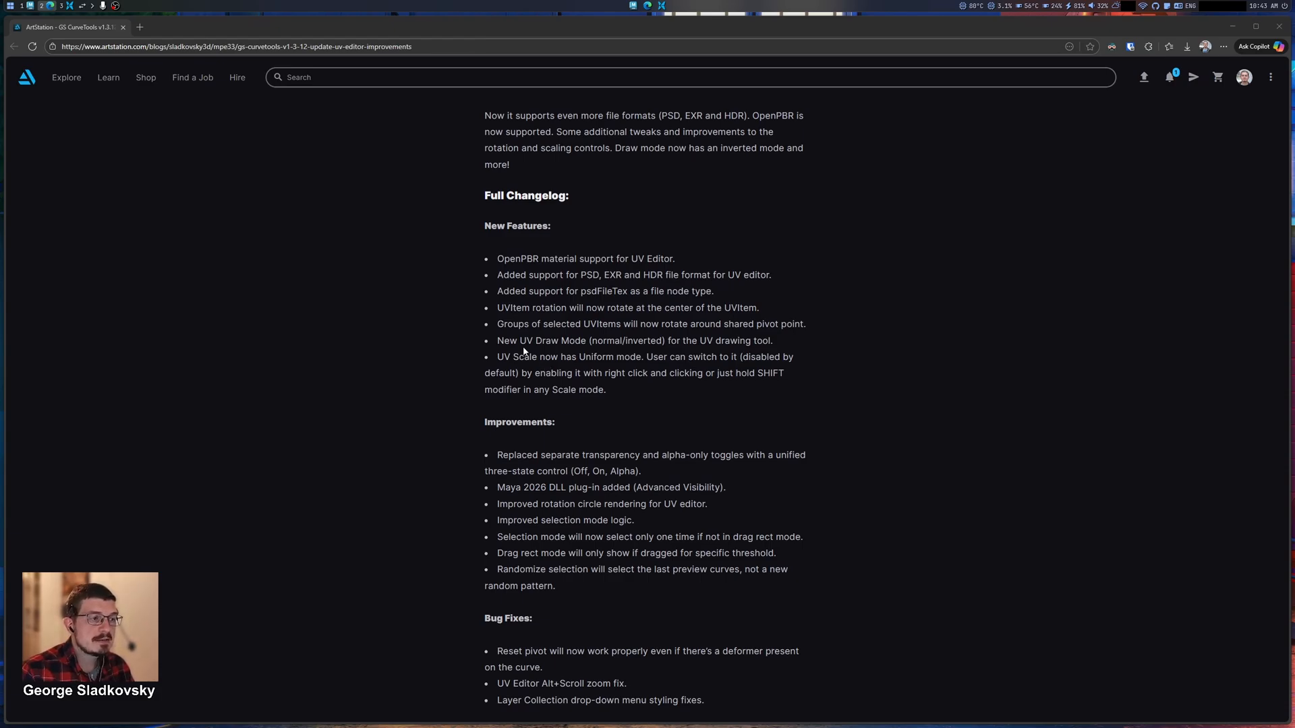
{"action": "left_click_drag", "start_coordinate": [497, 307], "coordinate": [739, 309]}
{"action": "left_click", "coordinate": [652, 310]}
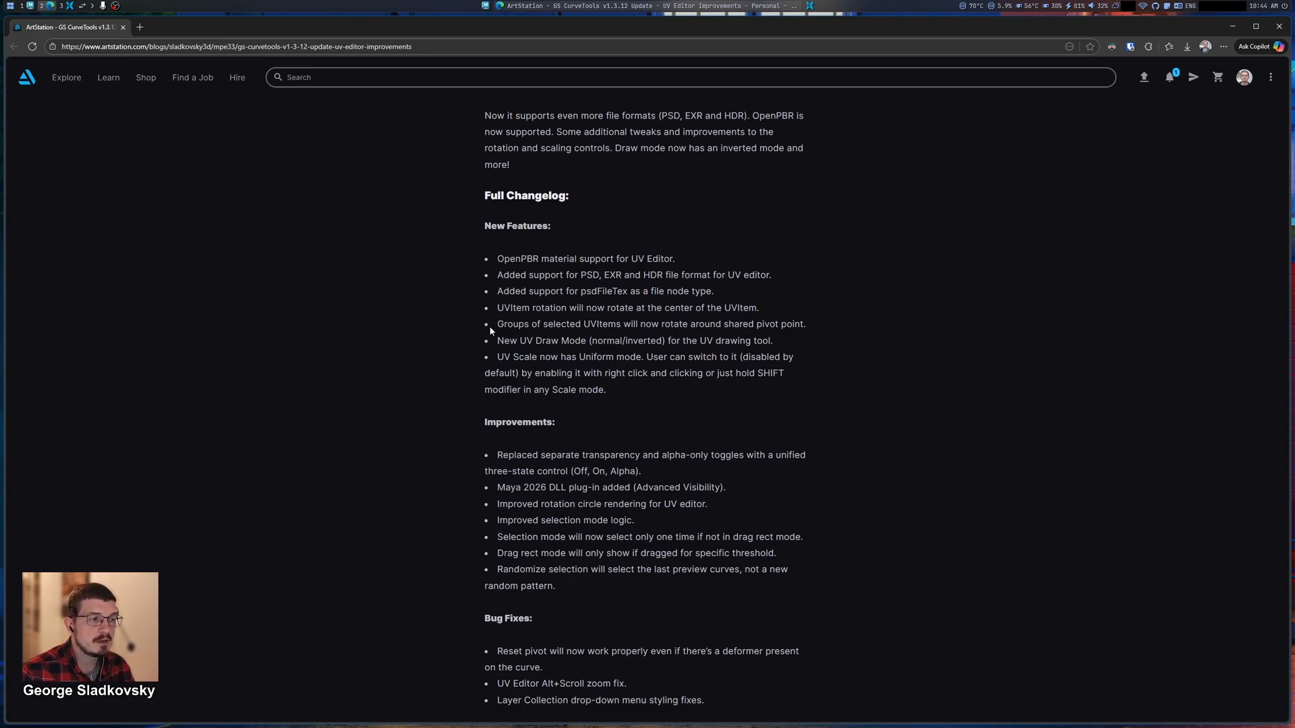
Step: Return to Maya, select the whole grid of hair card curves and show all their UVs in a freshly opened UV Editor
{"action": "key", "text": "alt+1"}
{"action": "left_click", "coordinate": [902, 179]}
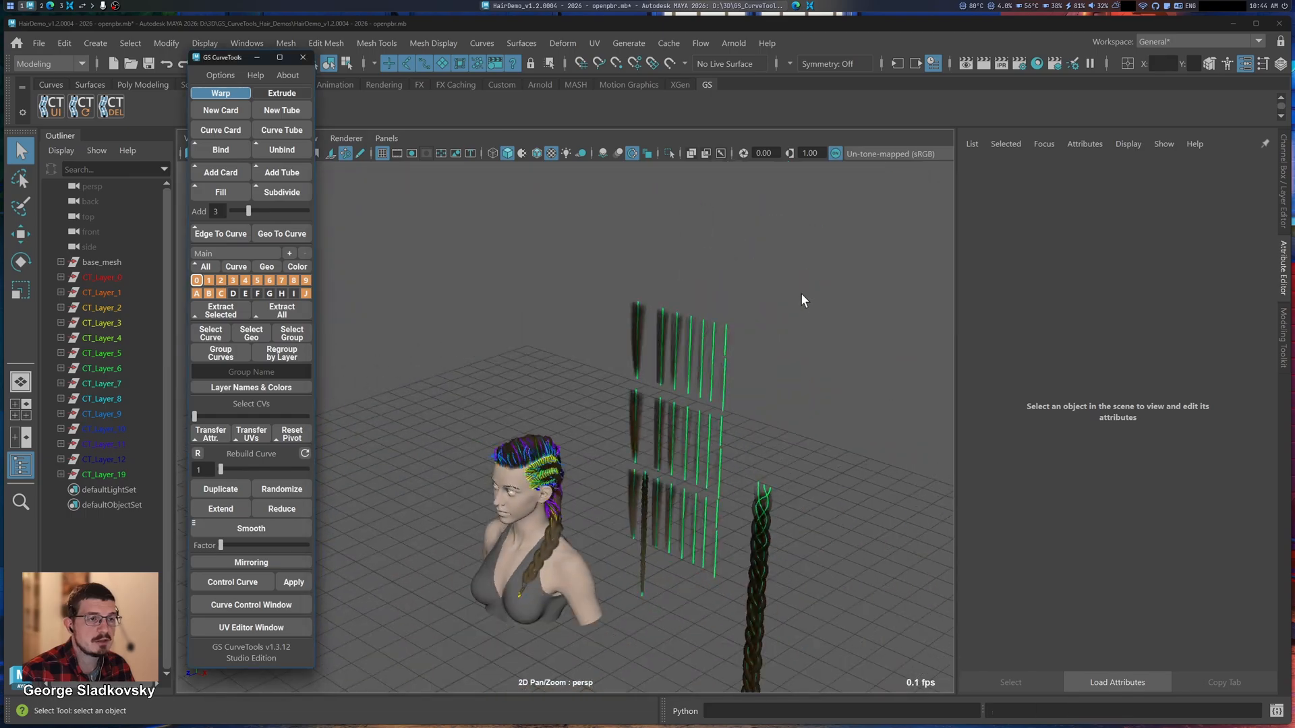
{"action": "left_click_drag", "start_coordinate": [662, 247], "coordinate": [817, 511]}
{"action": "key", "text": "f"}
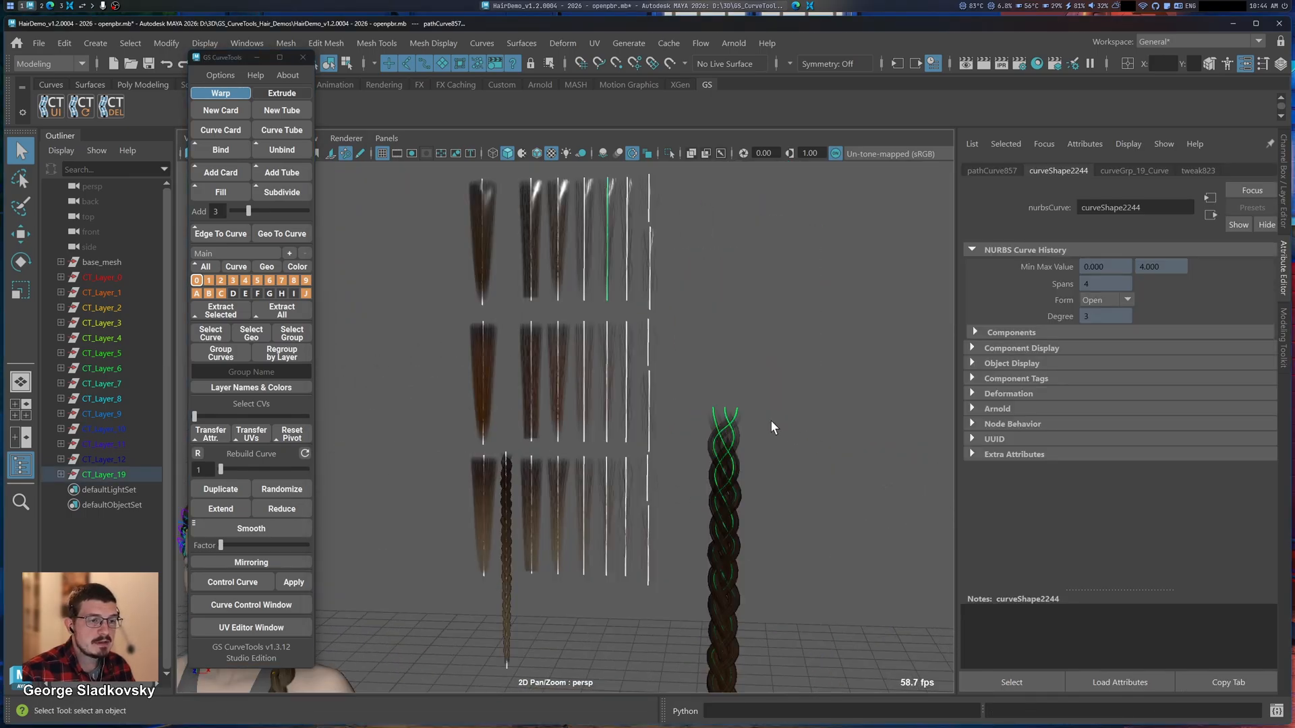
{"action": "left_click", "coordinate": [251, 628]}
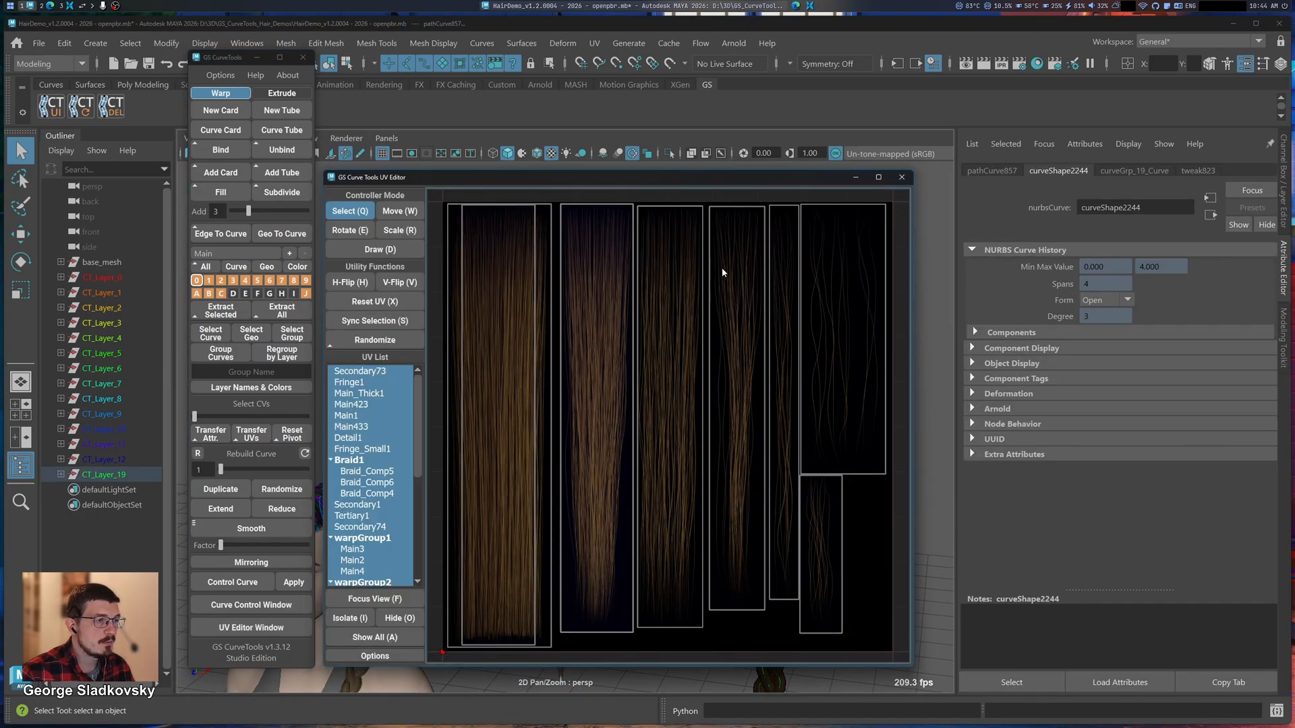
{"action": "key", "text": "f"}
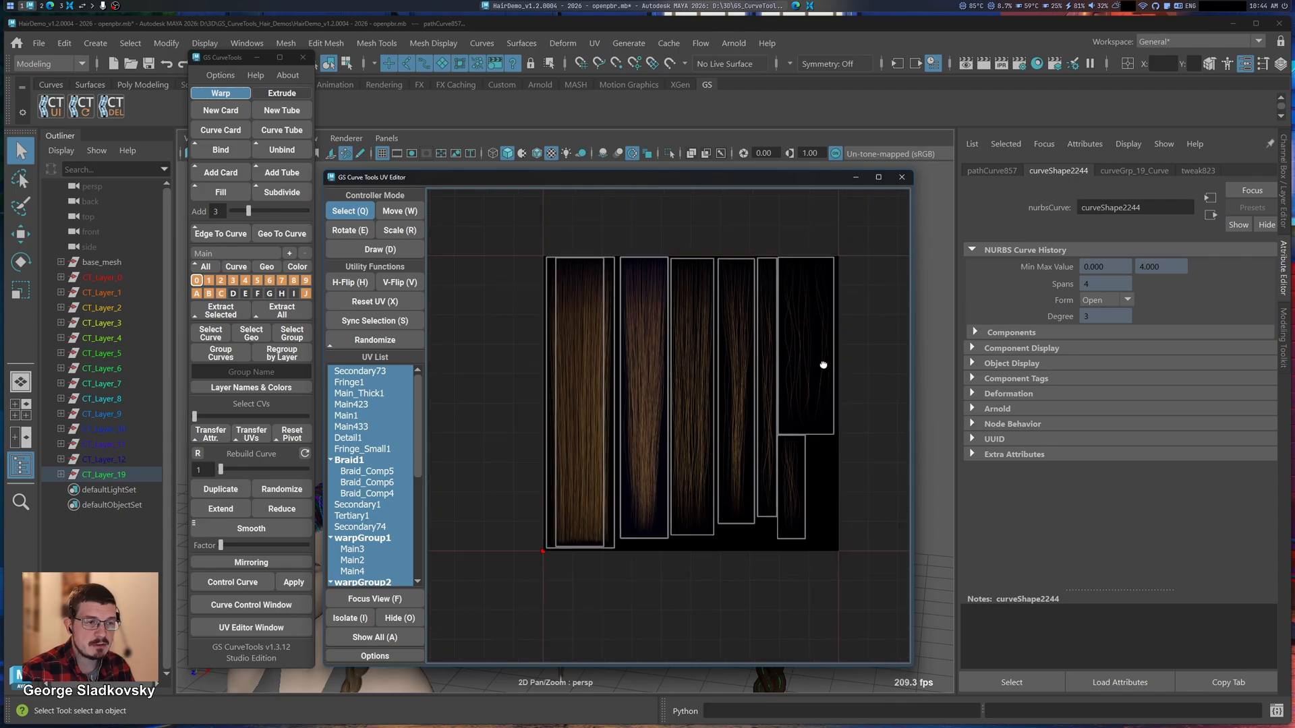
Step: Move the UV item of the sparse strands at the texture's upper-right corner out to the empty space beside the texture
{"action": "left_click", "coordinate": [745, 391]}
{"action": "middle_click_drag", "start_coordinate": [816, 371], "coordinate": [787, 385], "text": "alt"}
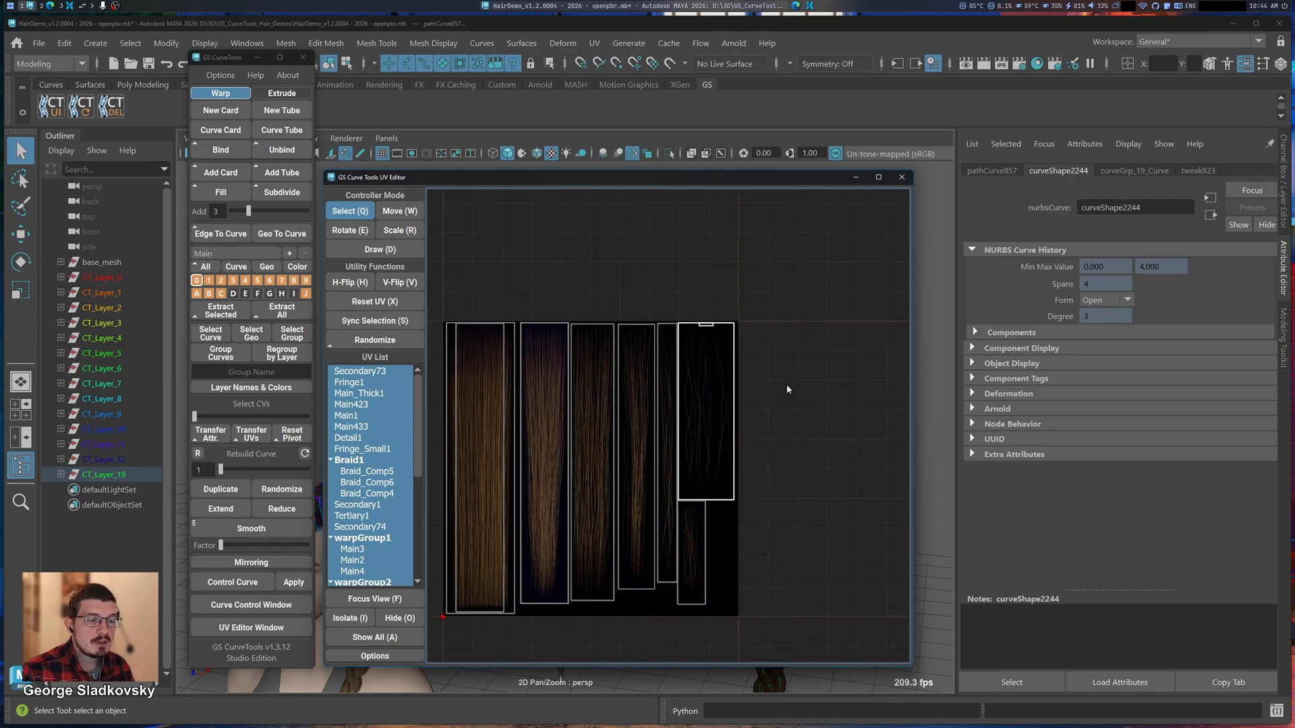
{"action": "key", "text": "w"}
{"action": "left_click_drag", "start_coordinate": [787, 389], "coordinate": [896, 368]}
{"action": "middle_click_drag", "start_coordinate": [845, 377], "coordinate": [727, 403], "text": "alt"}
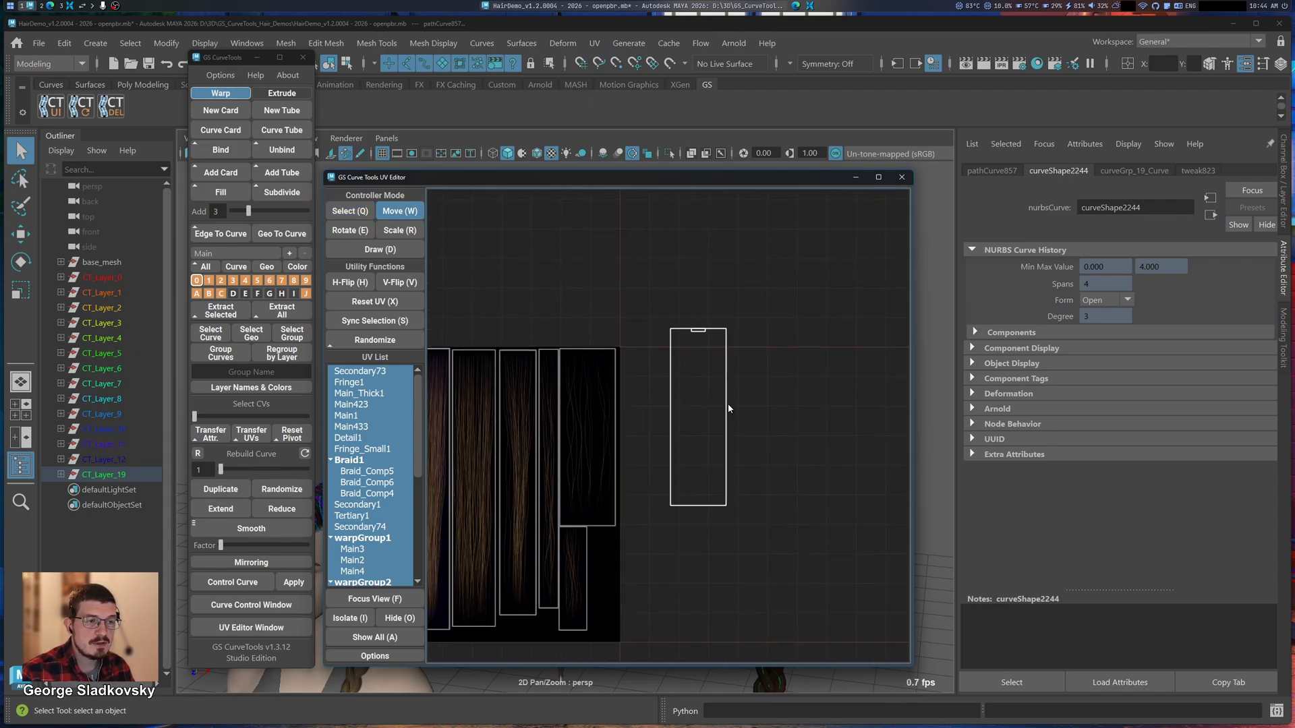
Step: Scale the moved UV item vertically to less than half its height, then deselect it
{"action": "key", "text": "r"}
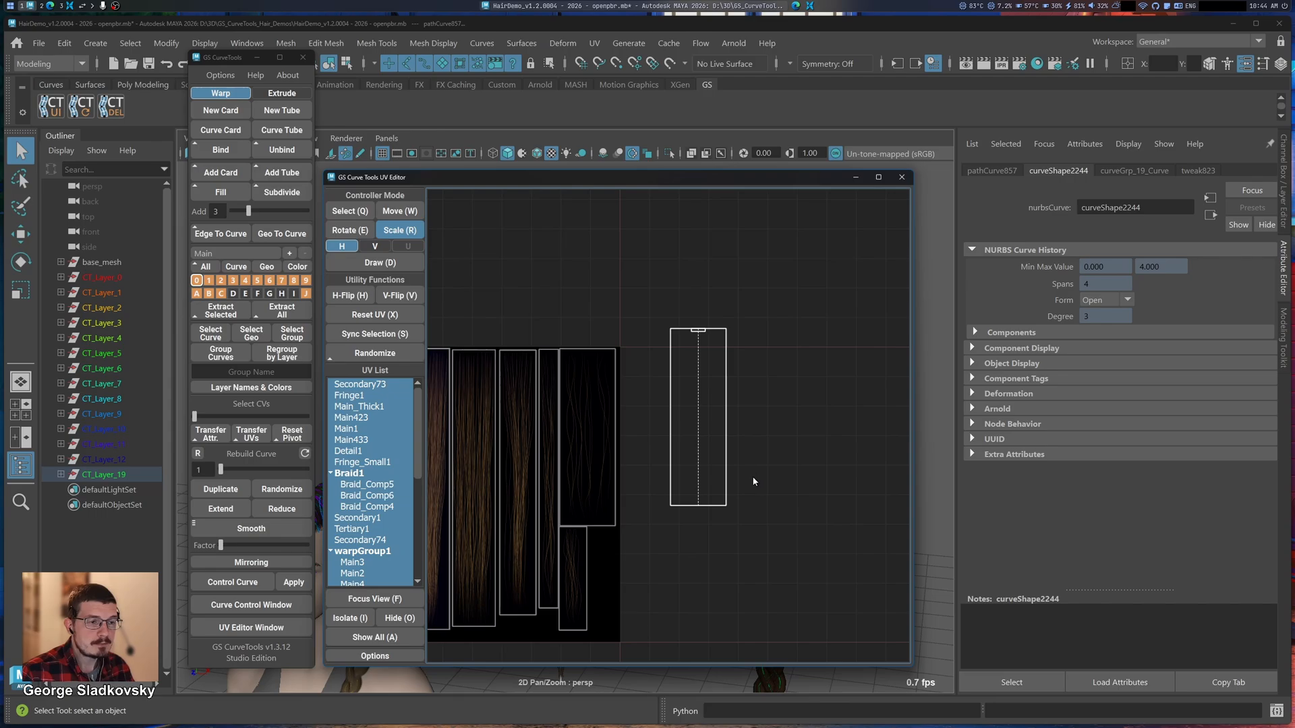
{"action": "key", "text": "r"}
{"action": "left_click_drag", "start_coordinate": [757, 502], "coordinate": [752, 400]}
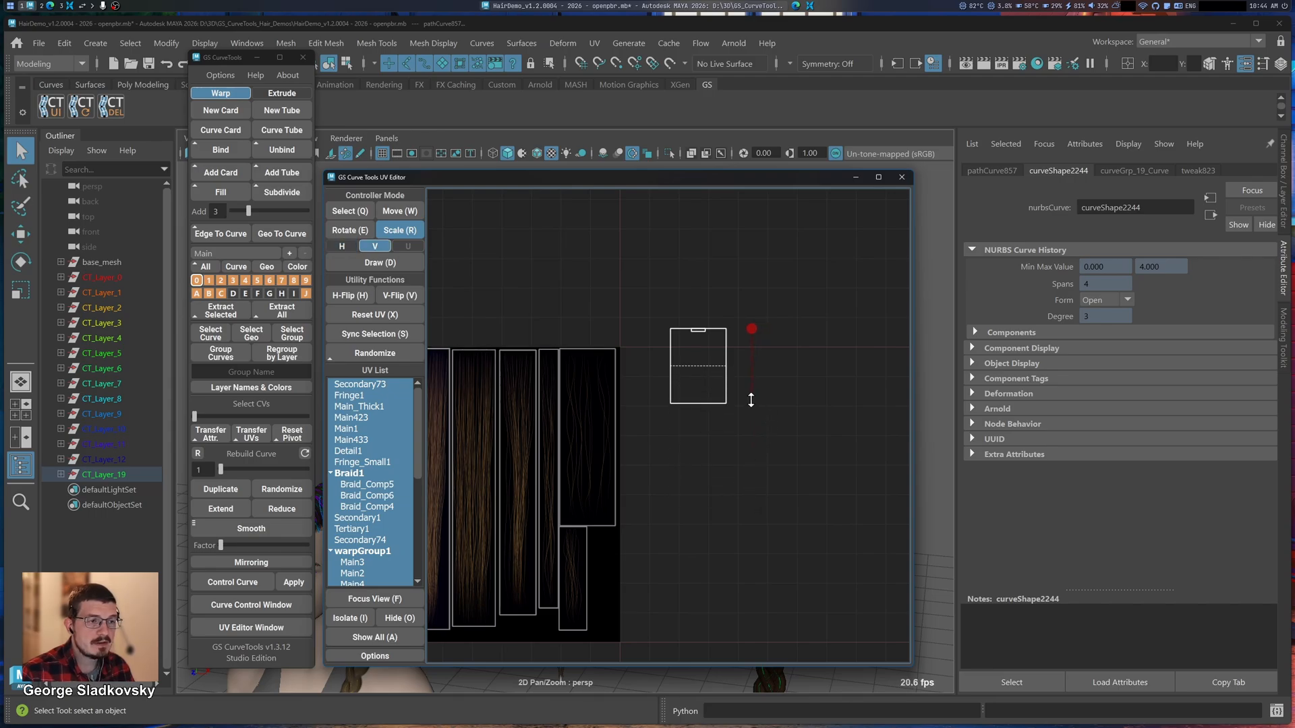
{"action": "key", "text": "q"}
{"action": "left_click", "coordinate": [791, 363]}
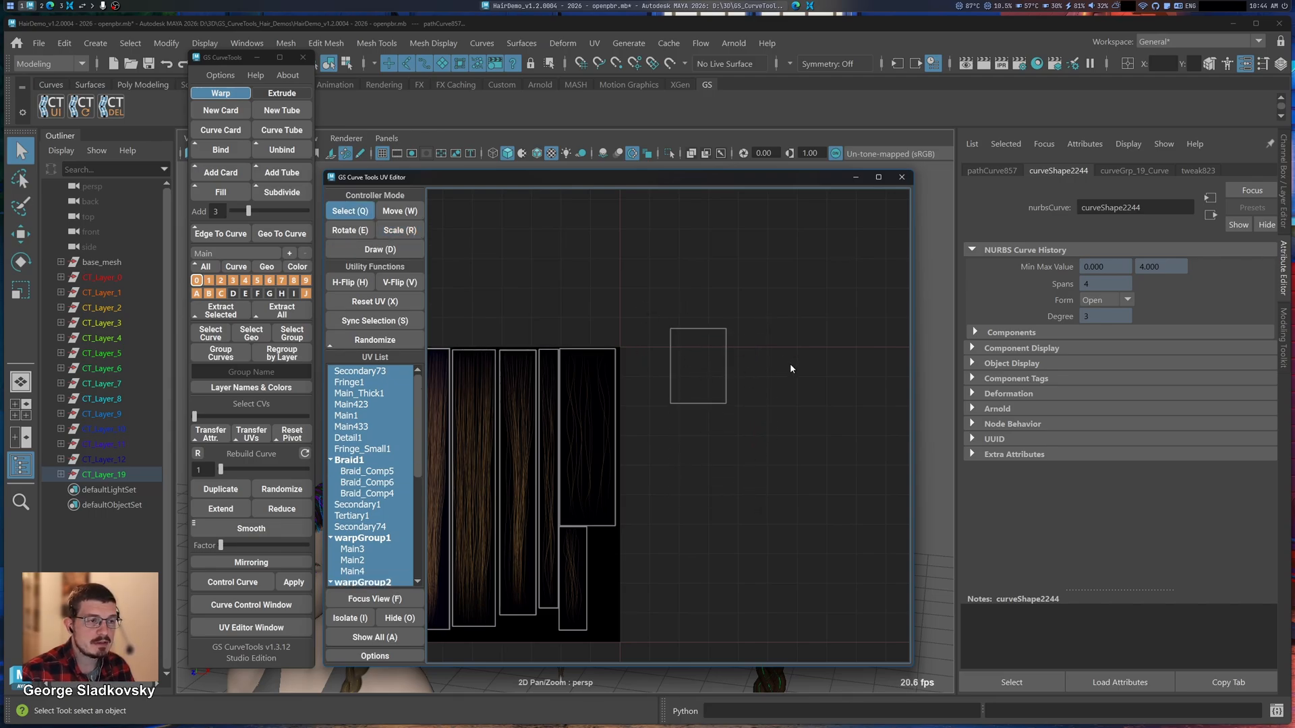
Step: Restore the selection of the shortened UV item and stretch it slightly taller with vertical Scale
{"action": "key", "text": "ctrl+z"}
{"action": "middle_click_drag", "start_coordinate": [774, 377], "coordinate": [784, 371]}
{"action": "key", "text": "e"}
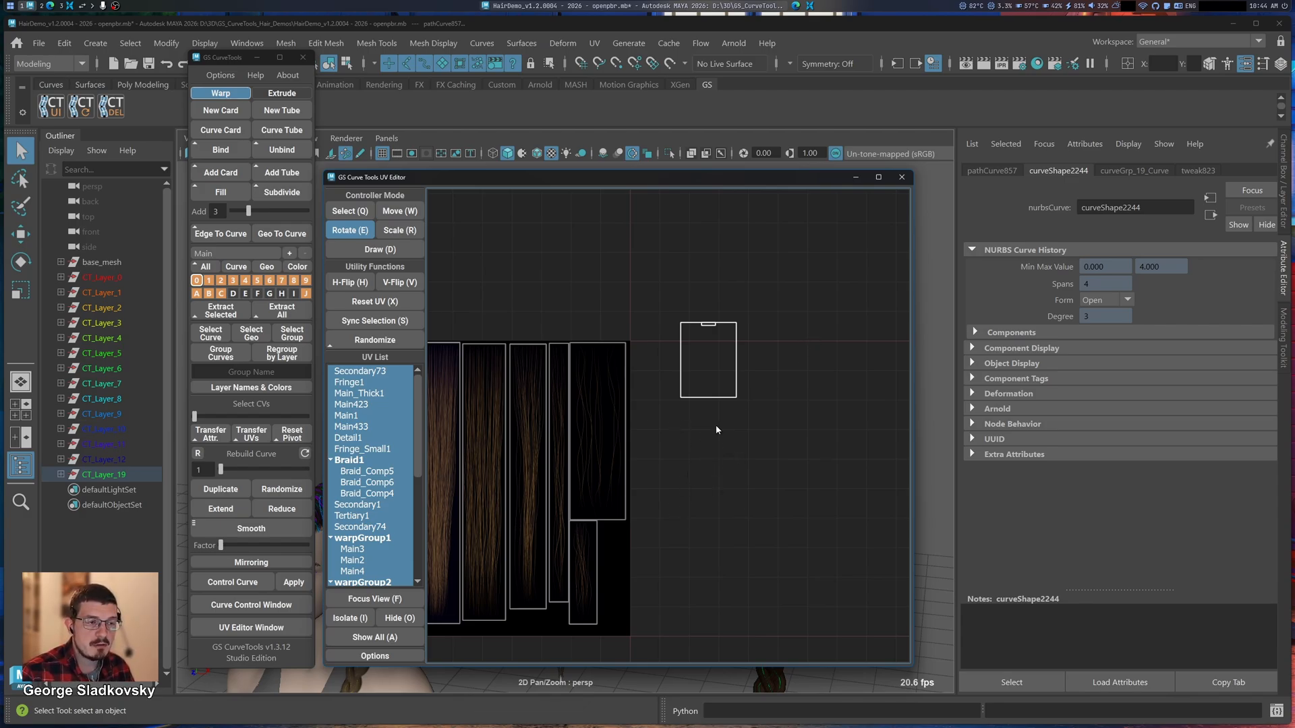
{"action": "key", "text": "r"}
{"action": "left_click_drag", "start_coordinate": [771, 322], "coordinate": [770, 407]}
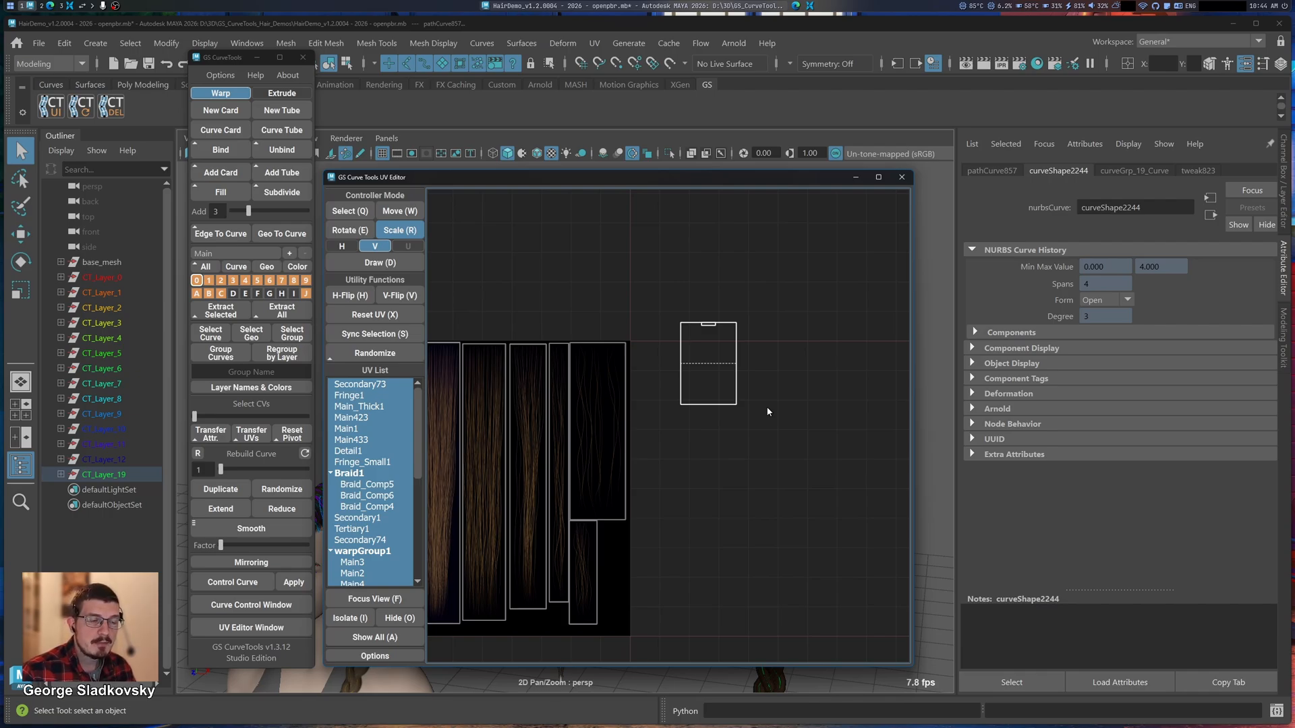
Step: Try rotating the UV item beside the texture around its center and stretching it taller with vertical Scale
{"action": "key", "text": "e"}
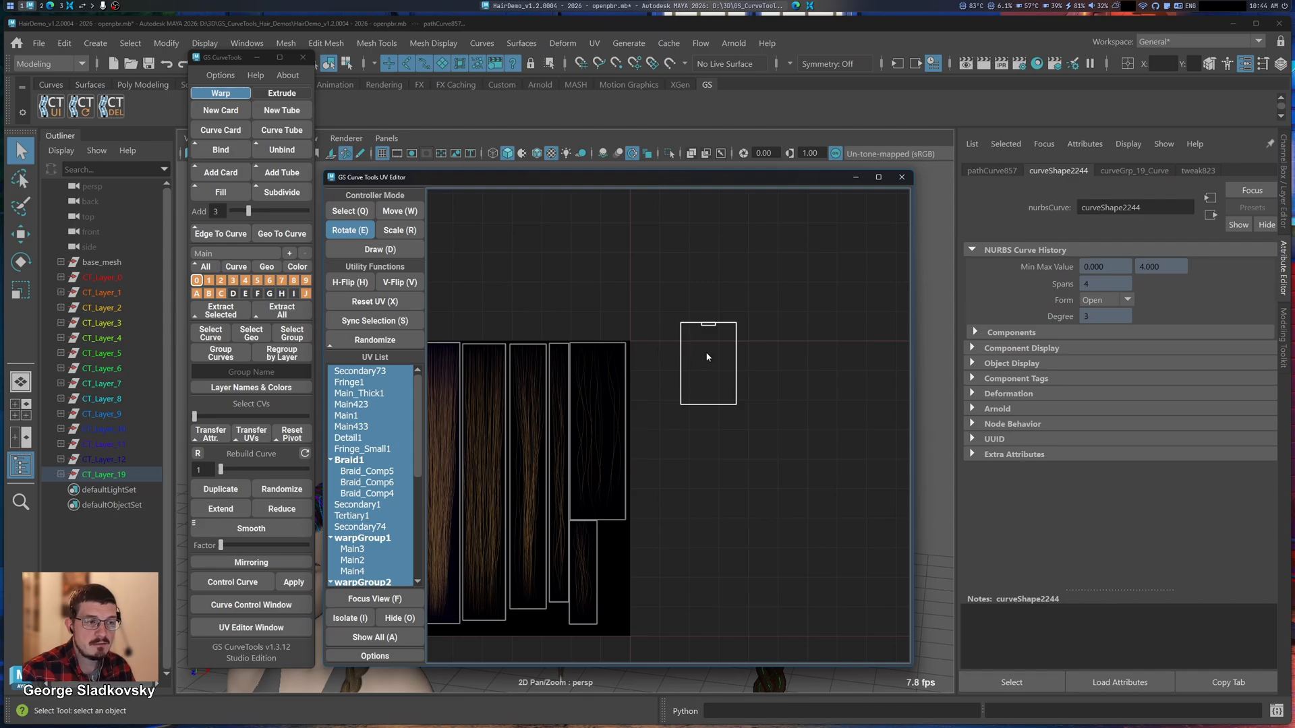
{"action": "left_click_drag", "start_coordinate": [821, 334], "coordinate": [835, 481]}
{"action": "key", "text": "r"}
{"action": "key", "text": "e"}
{"action": "left_click_drag", "start_coordinate": [841, 415], "coordinate": [881, 439]}
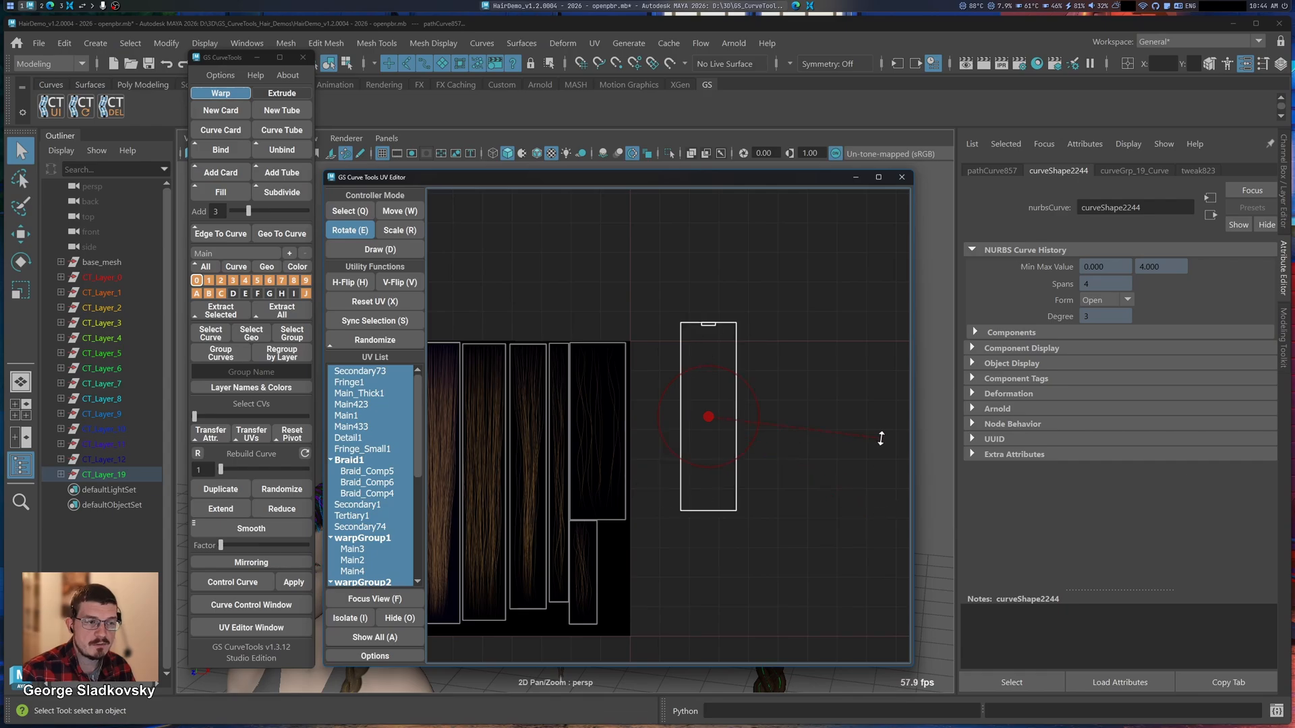
Step: Undo the recent rotation and scaling changes made to the UV item beside the texture
{"action": "middle_click_drag", "start_coordinate": [777, 449], "coordinate": [842, 417], "text": "alt"}
{"action": "key", "text": "ctrl+z"}
{"action": "key", "text": "ctrl+z"}
{"action": "key", "text": "ctrl+z"}
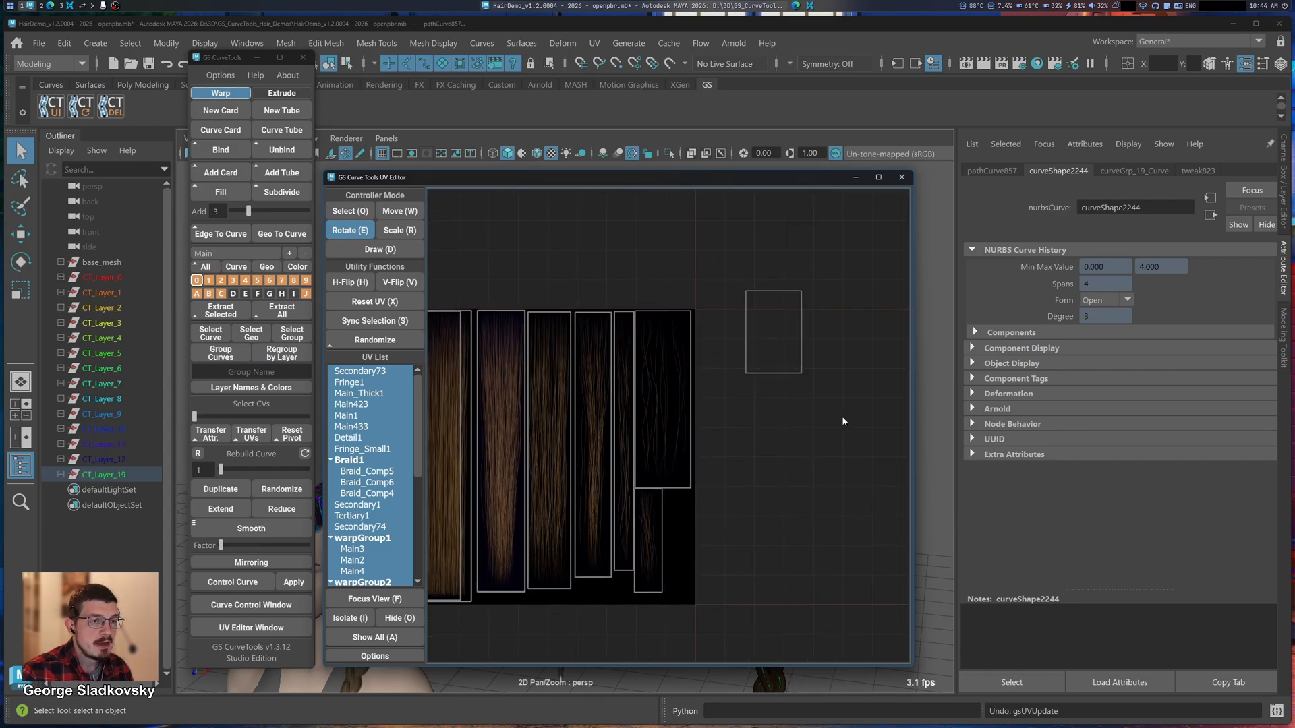
Step: Reselect the grid of hair card curves in the viewport and try rotating all their UV items together around the shared pivot
{"action": "left_click_drag", "start_coordinate": [789, 183], "coordinate": [341, 198]}
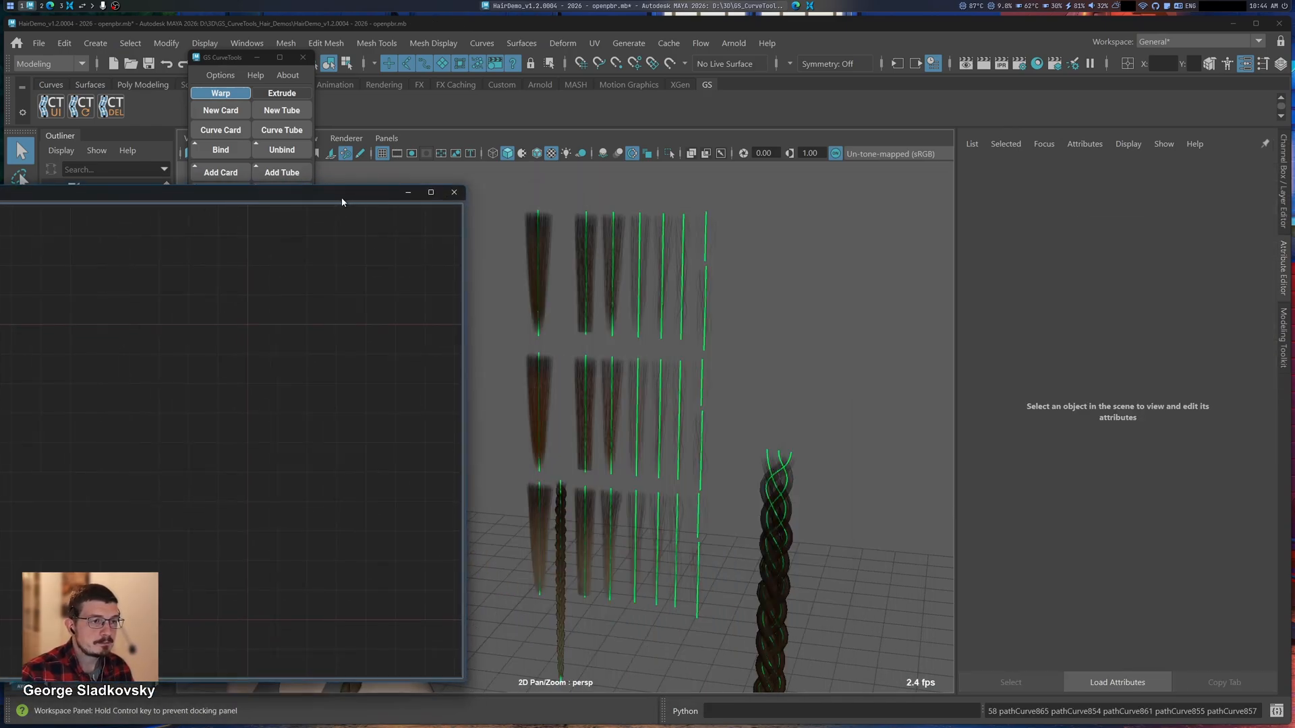
{"action": "left_click_drag", "start_coordinate": [491, 243], "coordinate": [719, 649]}
{"action": "left_click_drag", "start_coordinate": [290, 197], "coordinate": [831, 180]}
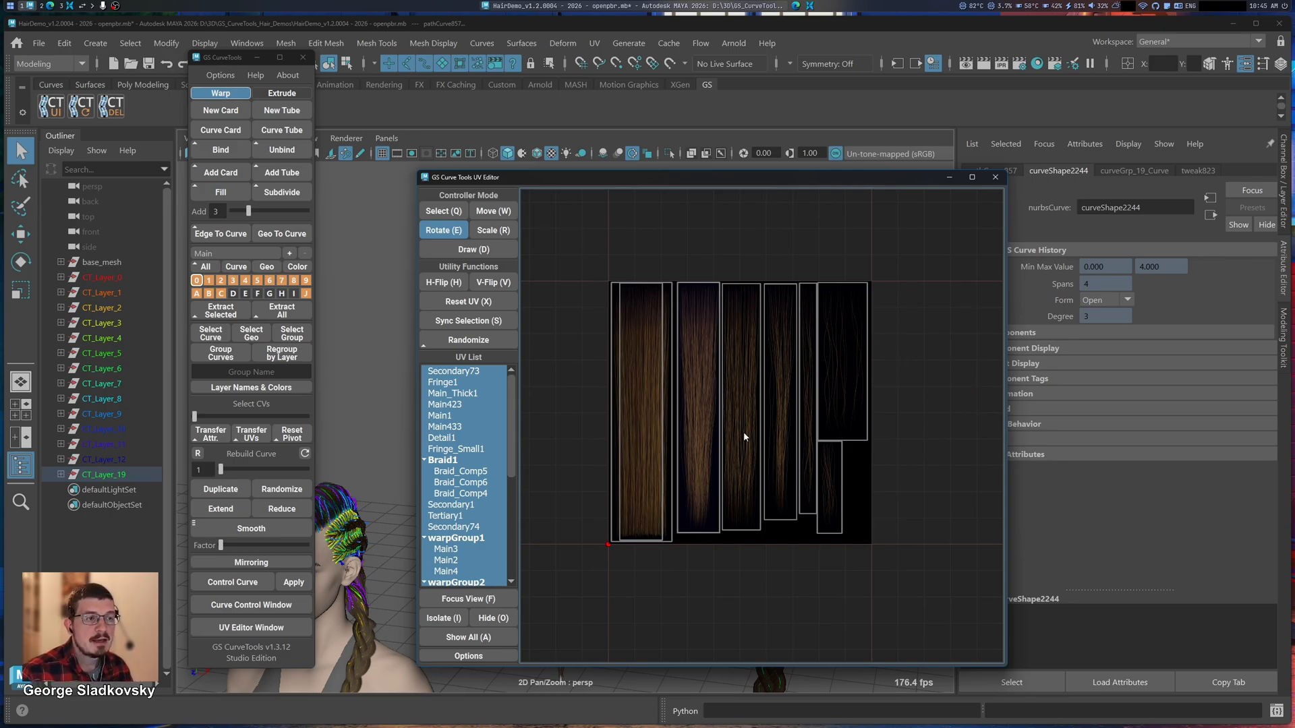
{"action": "left_click_drag", "start_coordinate": [577, 278], "coordinate": [897, 558]}
{"action": "left_click_drag", "start_coordinate": [924, 307], "coordinate": [940, 276]}
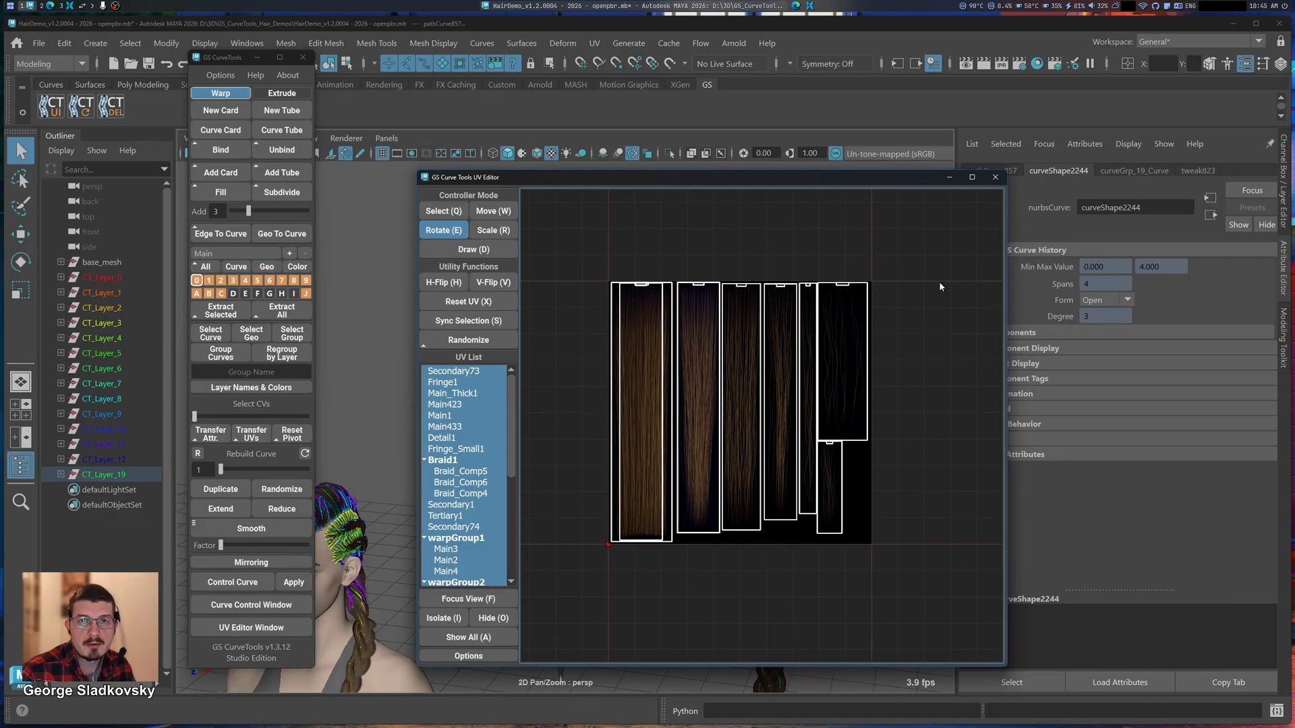
Step: Check the update's changelog in the browser, then return to Maya and activate Draw mode in the UV Editor
{"action": "key", "text": "alt+2"}
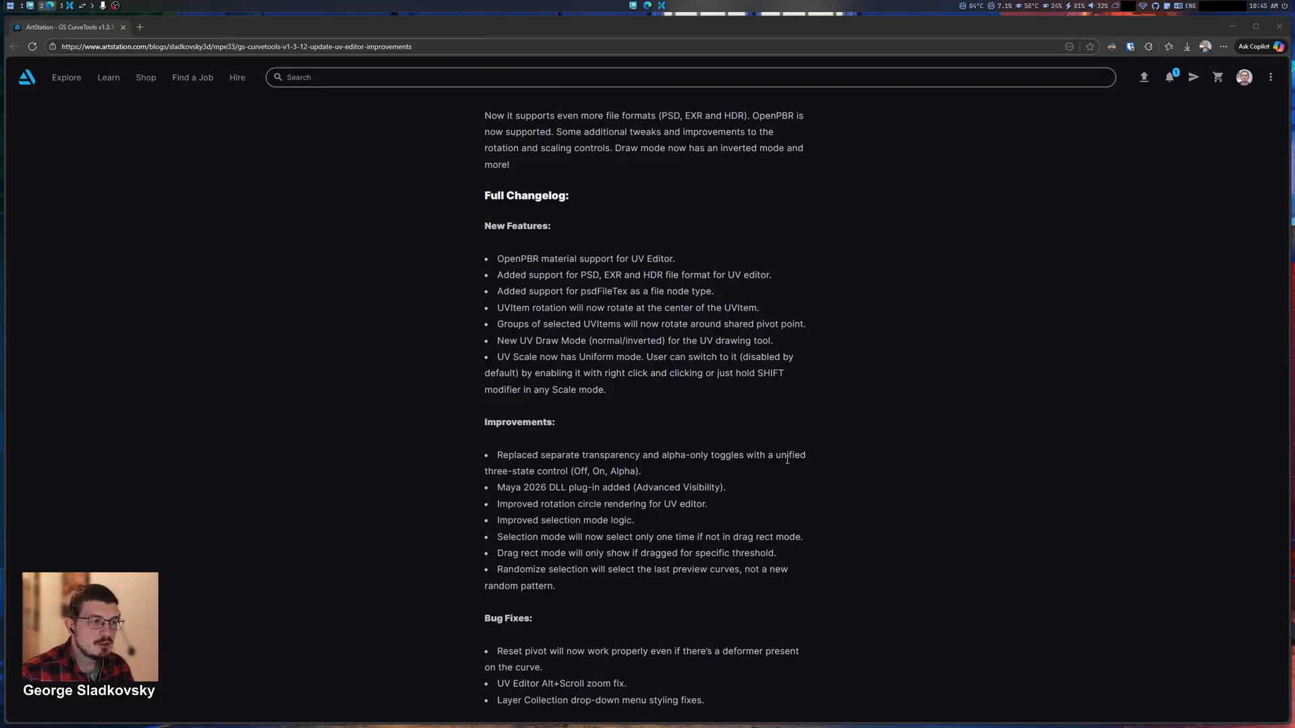
{"action": "key", "text": "alt+1"}
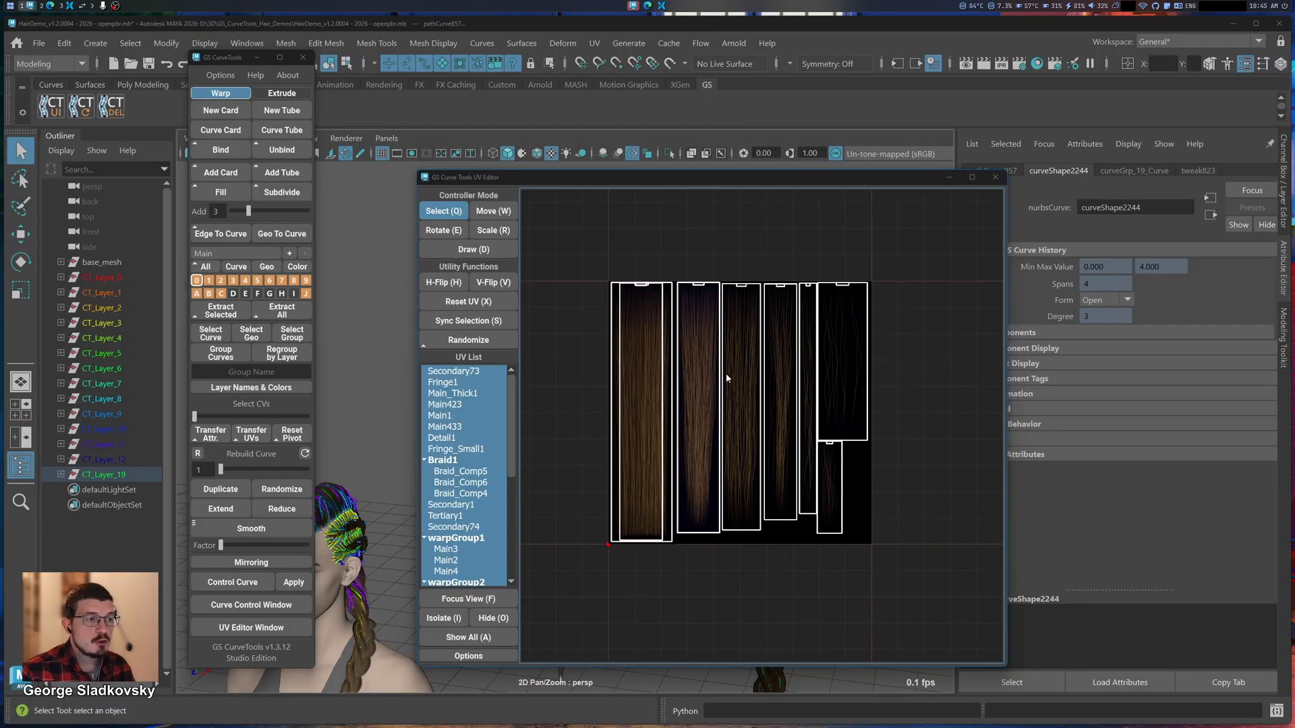
{"action": "left_click", "coordinate": [474, 250]}
{"action": "scroll", "coordinate": [827, 448], "scroll_direction": "up", "scroll_amount": 3}
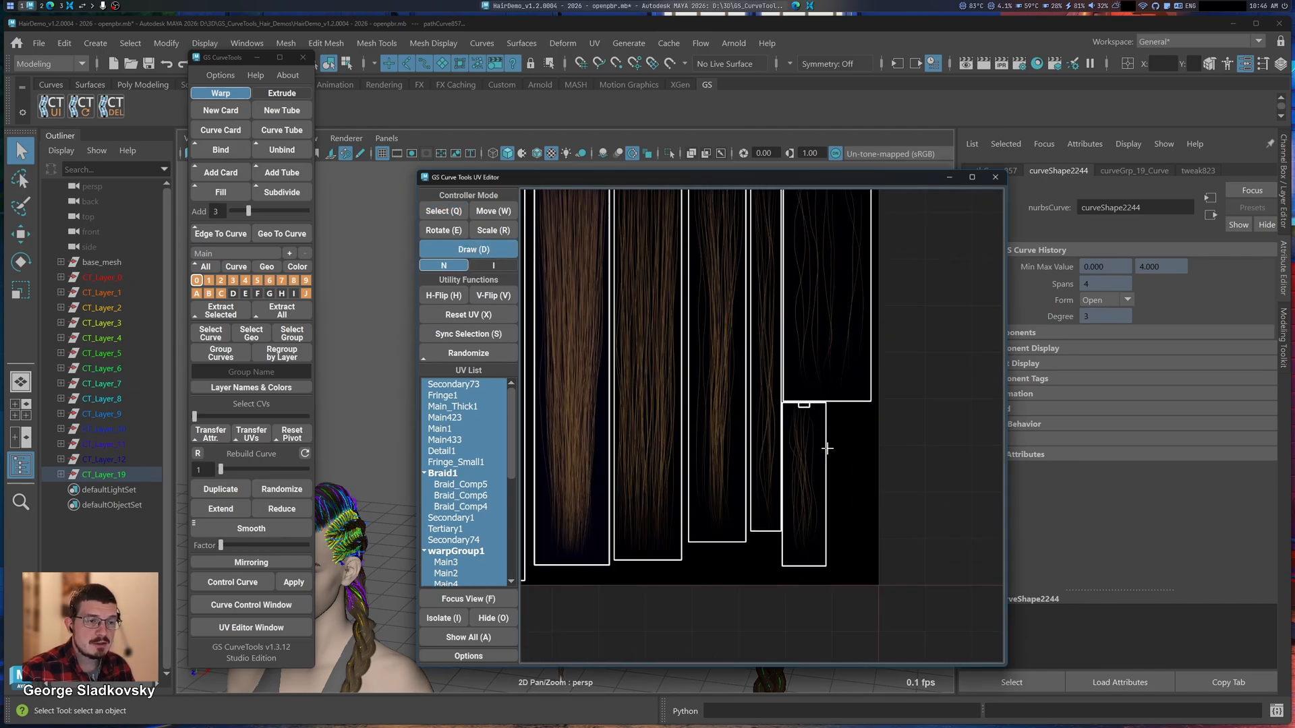
Step: Select the UV items along the texture's right edge and draw a normal-mode UV rectangle around the small lower strand clump
{"action": "scroll", "coordinate": [877, 378], "scroll_direction": "down", "scroll_amount": 3}
{"action": "key", "text": "q"}
{"action": "scroll", "coordinate": [804, 476], "scroll_direction": "up", "scroll_amount": 1}
{"action": "mouse_move", "coordinate": [903, 337]}
{"action": "left_mouse_down"}
{"action": "mouse_move", "coordinate": [748, 487]}
{"action": "mouse_move", "coordinate": [793, 490]}
{"action": "left_mouse_up"}
{"action": "scroll", "coordinate": [783, 418], "scroll_direction": "up", "scroll_amount": 3}
{"action": "key", "text": "d"}
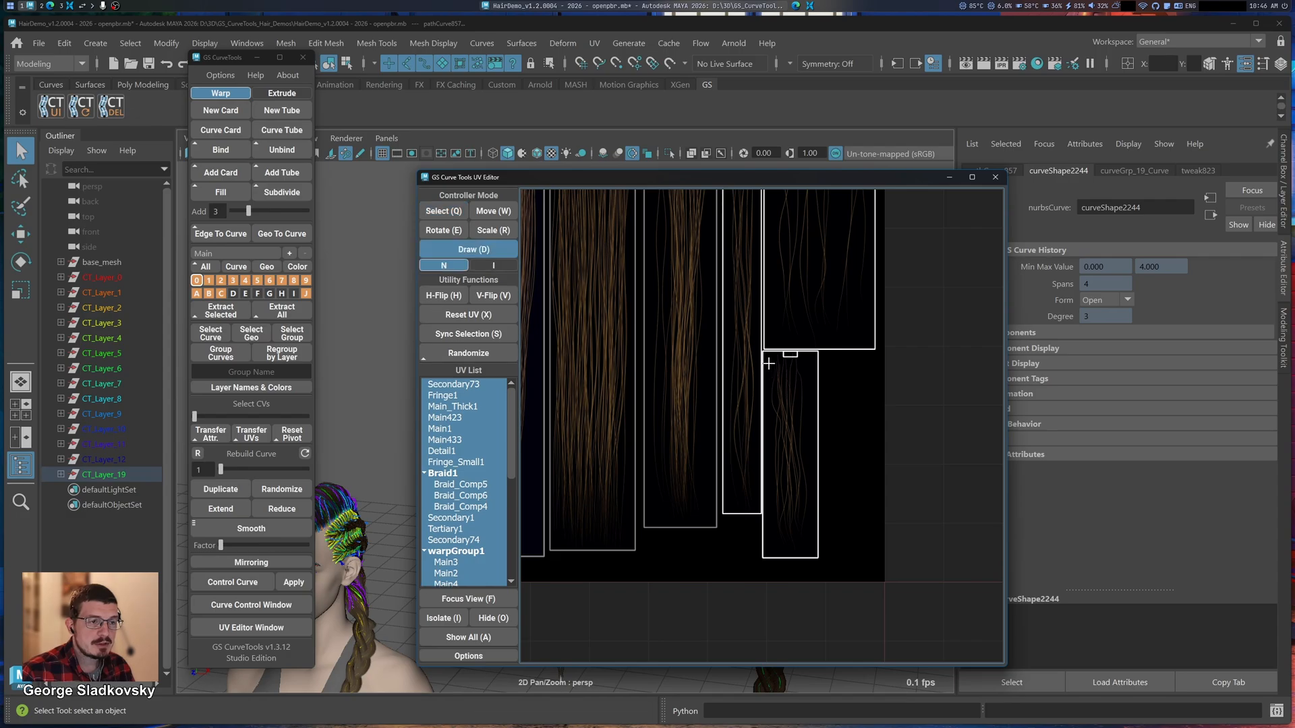
{"action": "left_click_drag", "start_coordinate": [764, 353], "coordinate": [825, 549]}
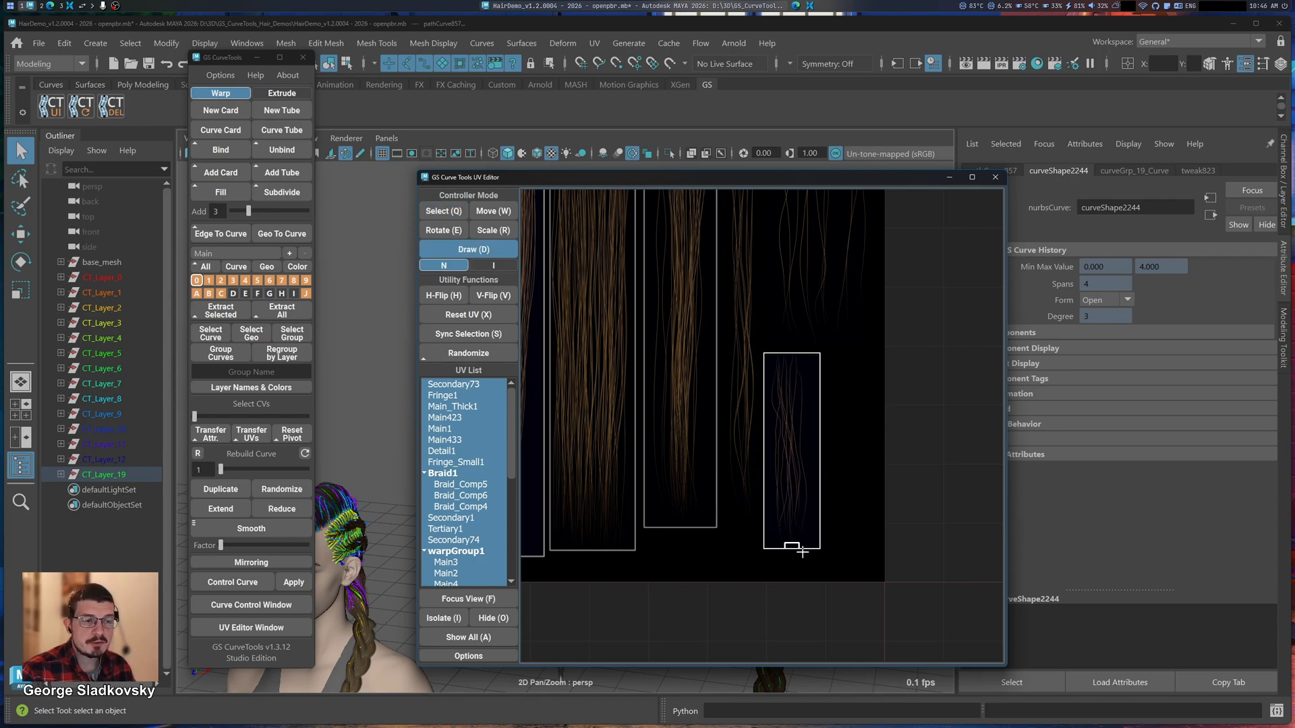
{"action": "key", "text": "f"}
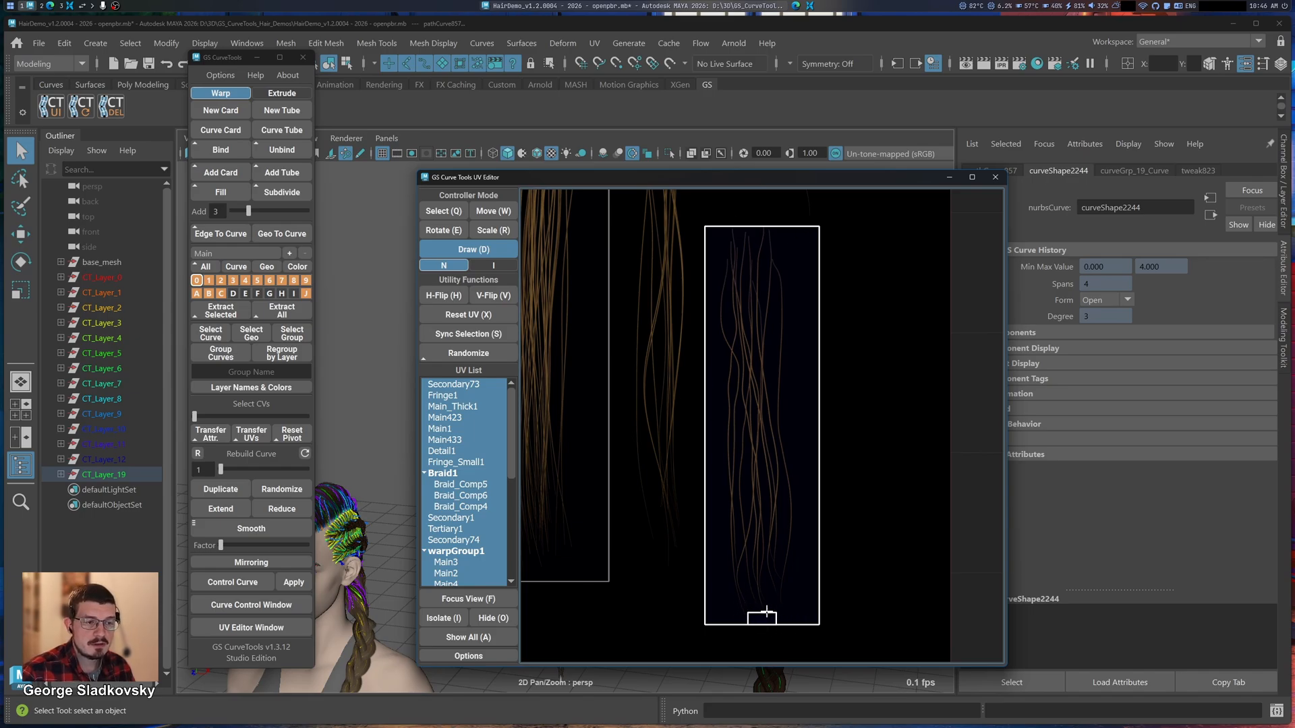
{"action": "scroll", "coordinate": [765, 610], "scroll_direction": "down", "scroll_amount": 8}
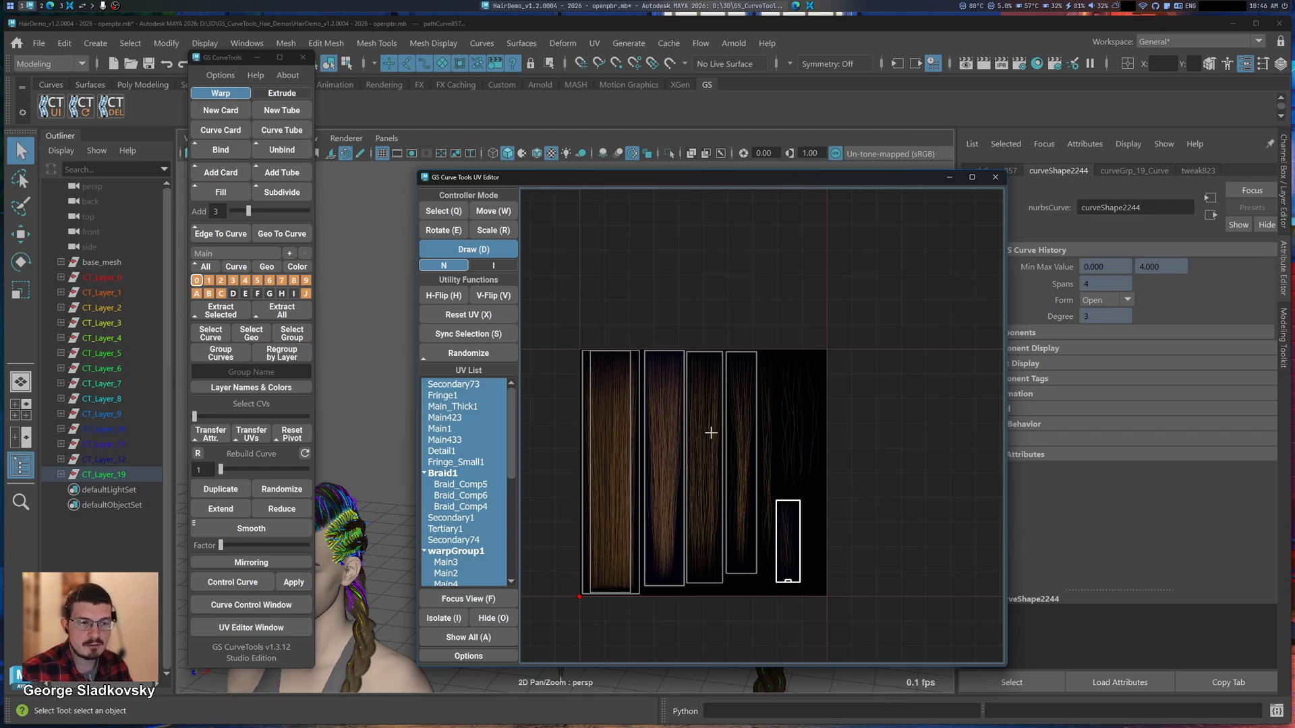
Step: Set Draw mode to inverted and redraw the selected UV items' rectangle around the small lower strand clump
{"action": "key", "text": "q"}
{"action": "key", "text": "f"}
{"action": "scroll", "coordinate": [836, 519], "scroll_direction": "down", "scroll_amount": 2}
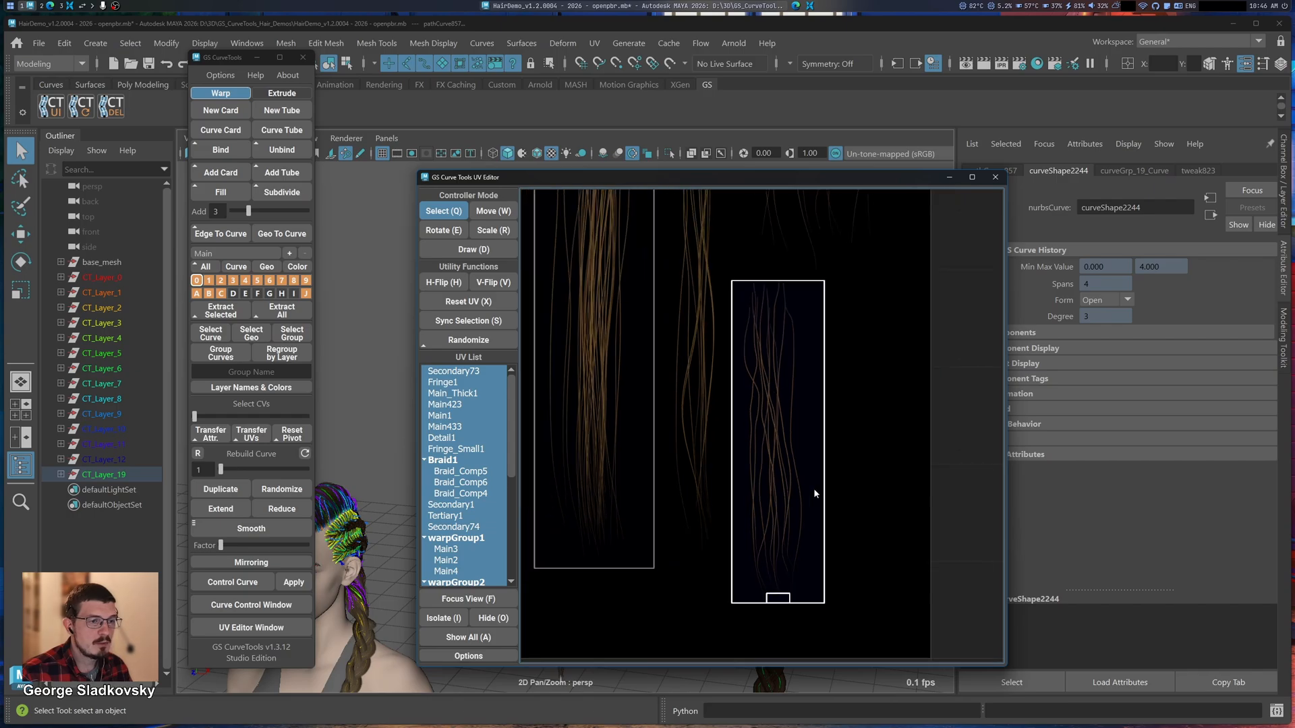
{"action": "left_click", "coordinate": [473, 251]}
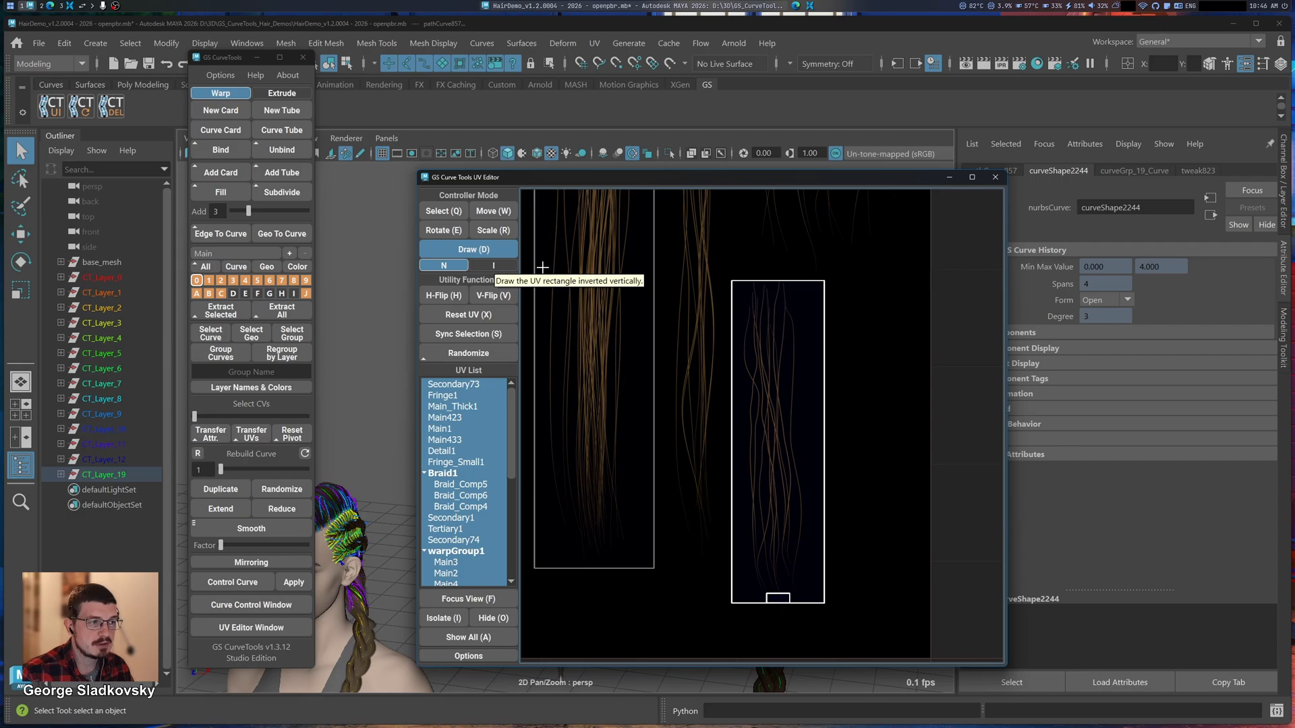
{"action": "left_click", "coordinate": [487, 270]}
{"action": "scroll", "coordinate": [806, 381], "scroll_direction": "down", "scroll_amount": 1}
{"action": "left_click_drag", "start_coordinate": [759, 314], "coordinate": [832, 549]}
{"action": "left_click_drag", "start_coordinate": [750, 306], "coordinate": [831, 552]}
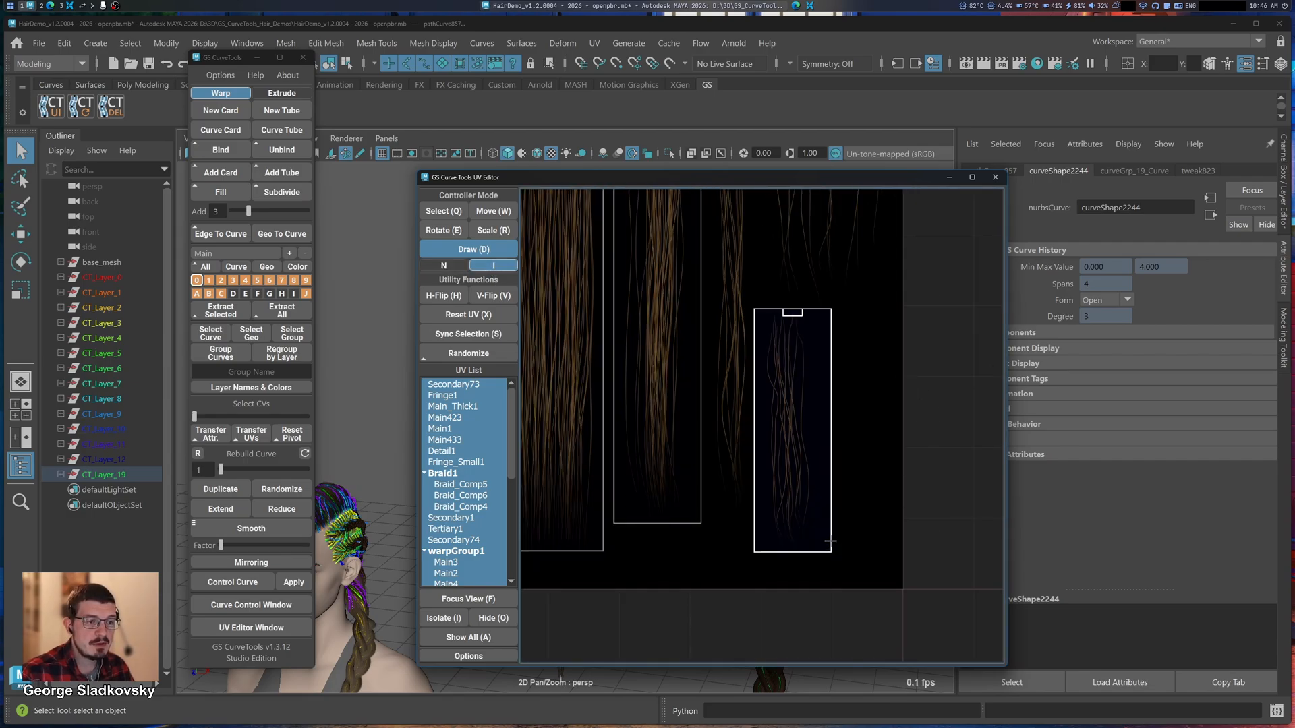
Step: Draw inverted UV rectangles around the small lower clump, the sparse strands above it and the narrow strand column beside them
{"action": "scroll", "coordinate": [862, 461], "scroll_direction": "down", "scroll_amount": 2}
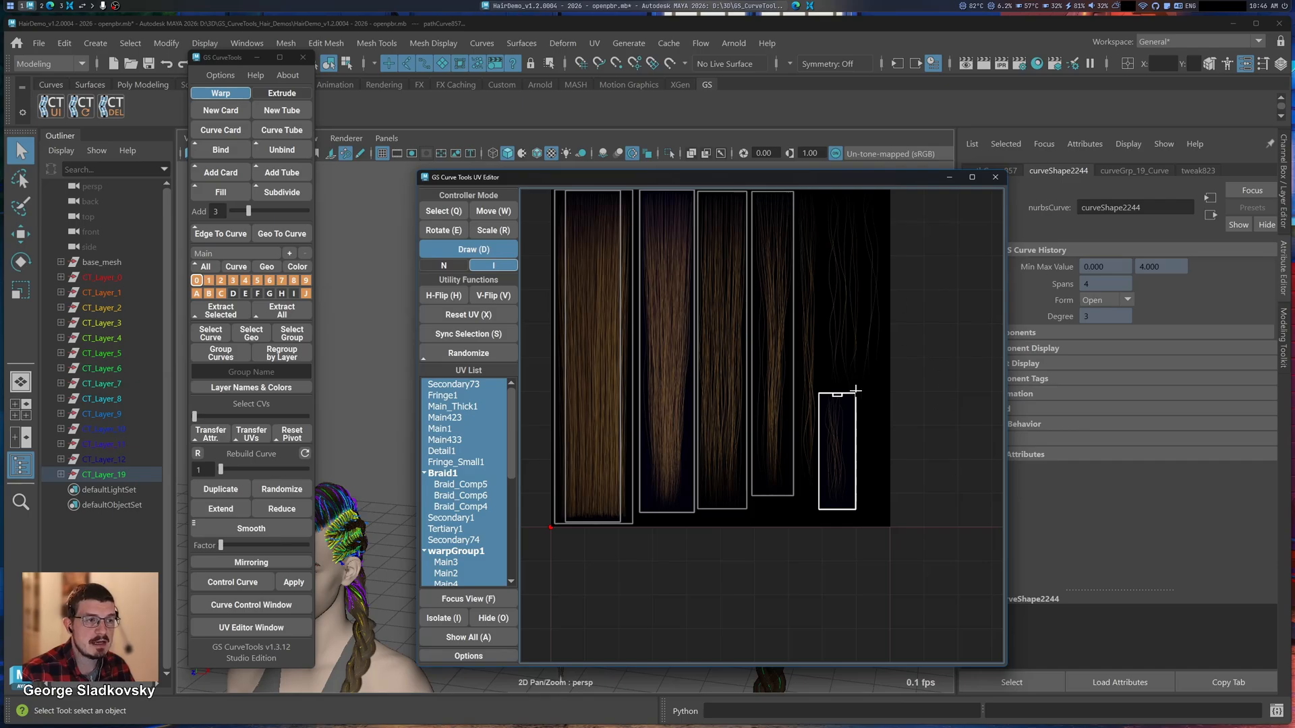
{"action": "scroll", "coordinate": [889, 396], "scroll_direction": "up", "scroll_amount": 2}
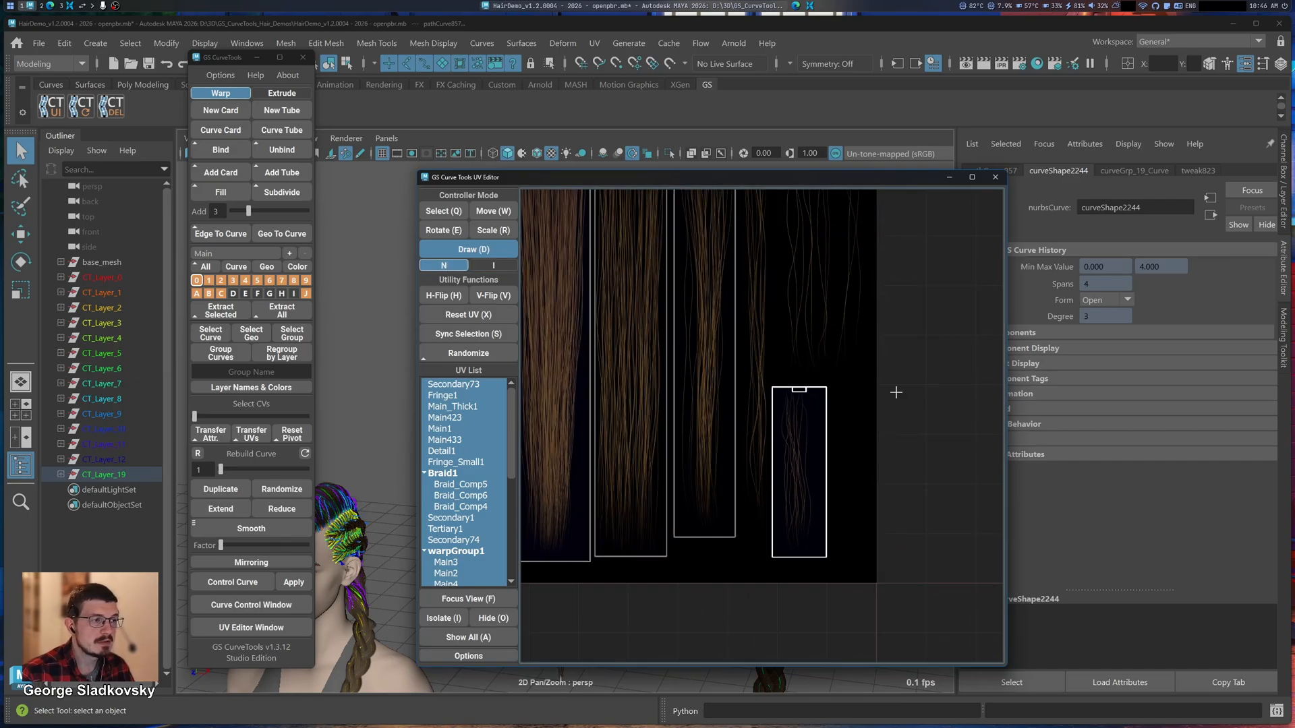
{"action": "scroll", "coordinate": [864, 382], "scroll_direction": "down", "scroll_amount": 1}
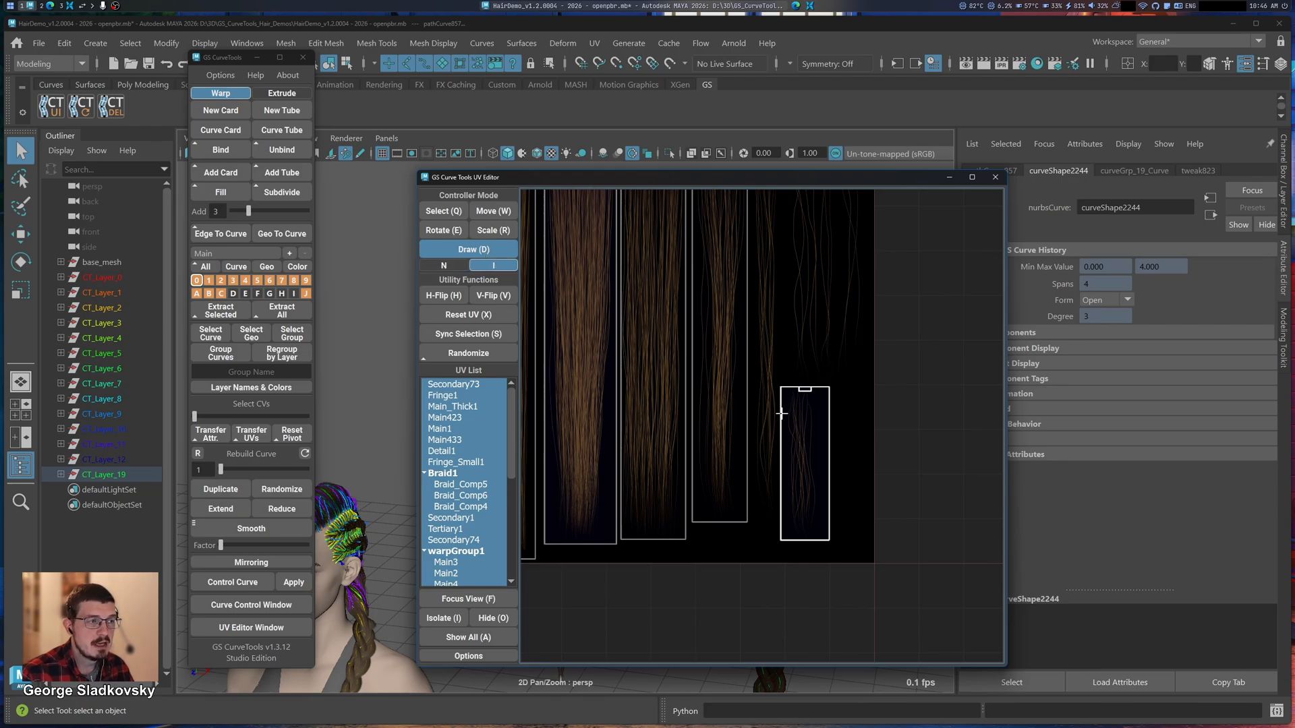
{"action": "left_click_drag", "start_coordinate": [781, 387], "coordinate": [831, 542]}
{"action": "middle_click_drag", "start_coordinate": [792, 235], "coordinate": [792, 359]}
{"action": "left_click_drag", "start_coordinate": [782, 245], "coordinate": [869, 494]}
{"action": "left_click_drag", "start_coordinate": [747, 244], "coordinate": [782, 629]}
{"action": "left_click_drag", "start_coordinate": [785, 509], "coordinate": [828, 663]}
{"action": "middle_click_drag", "start_coordinate": [871, 598], "coordinate": [873, 491]}
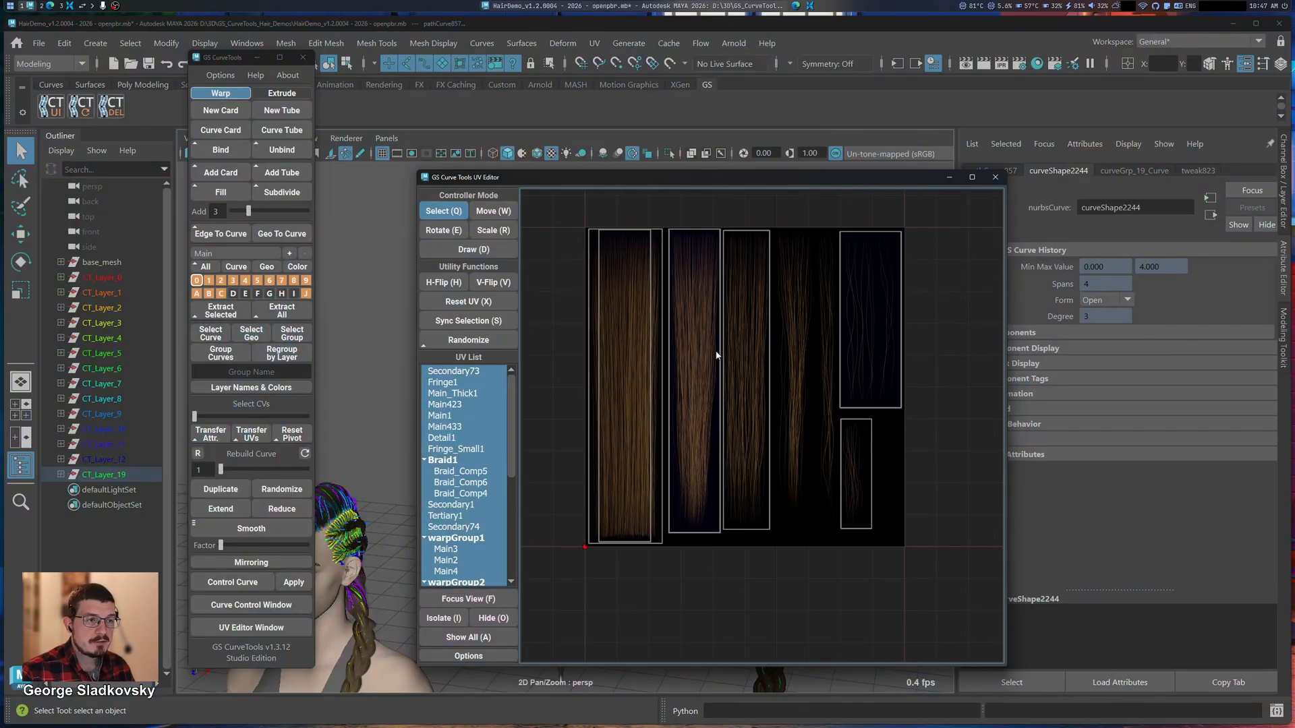
Step: Select all the UV items on the texture and try scaling them together
{"action": "left_click_drag", "start_coordinate": [548, 221], "coordinate": [929, 559]}
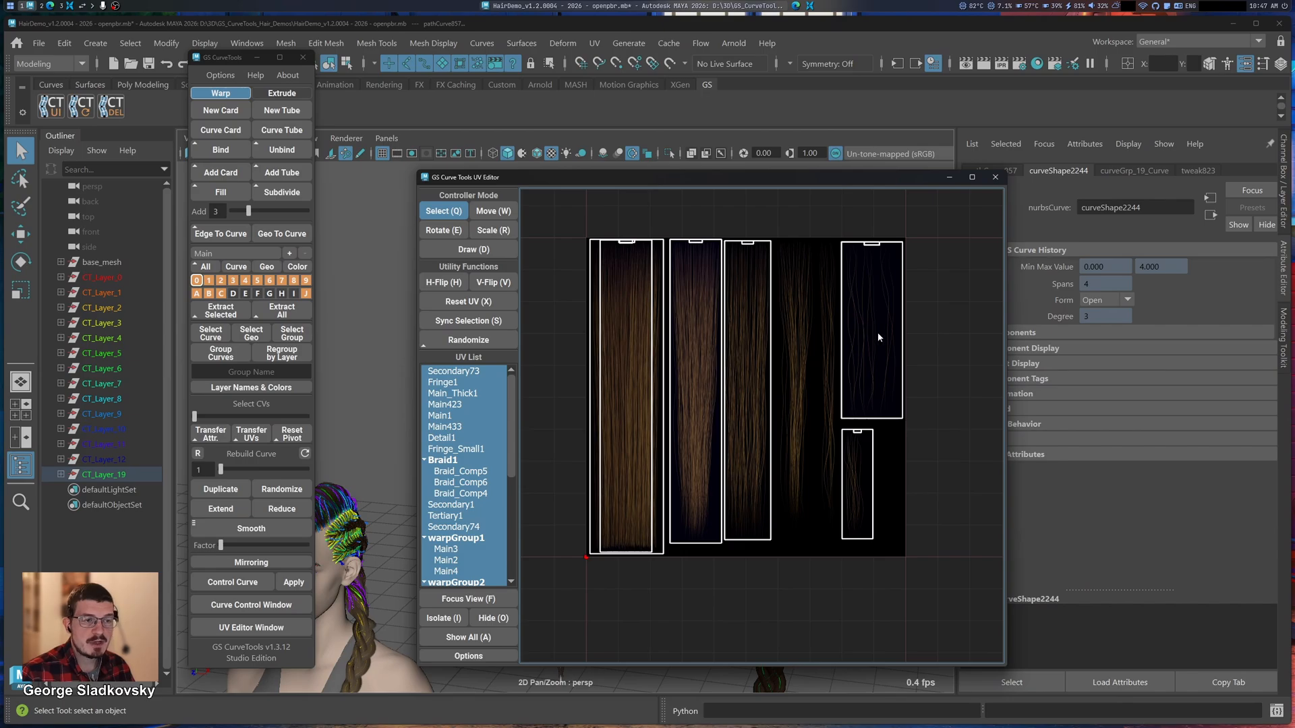
{"action": "middle_click_drag", "start_coordinate": [878, 333], "coordinate": [872, 374]}
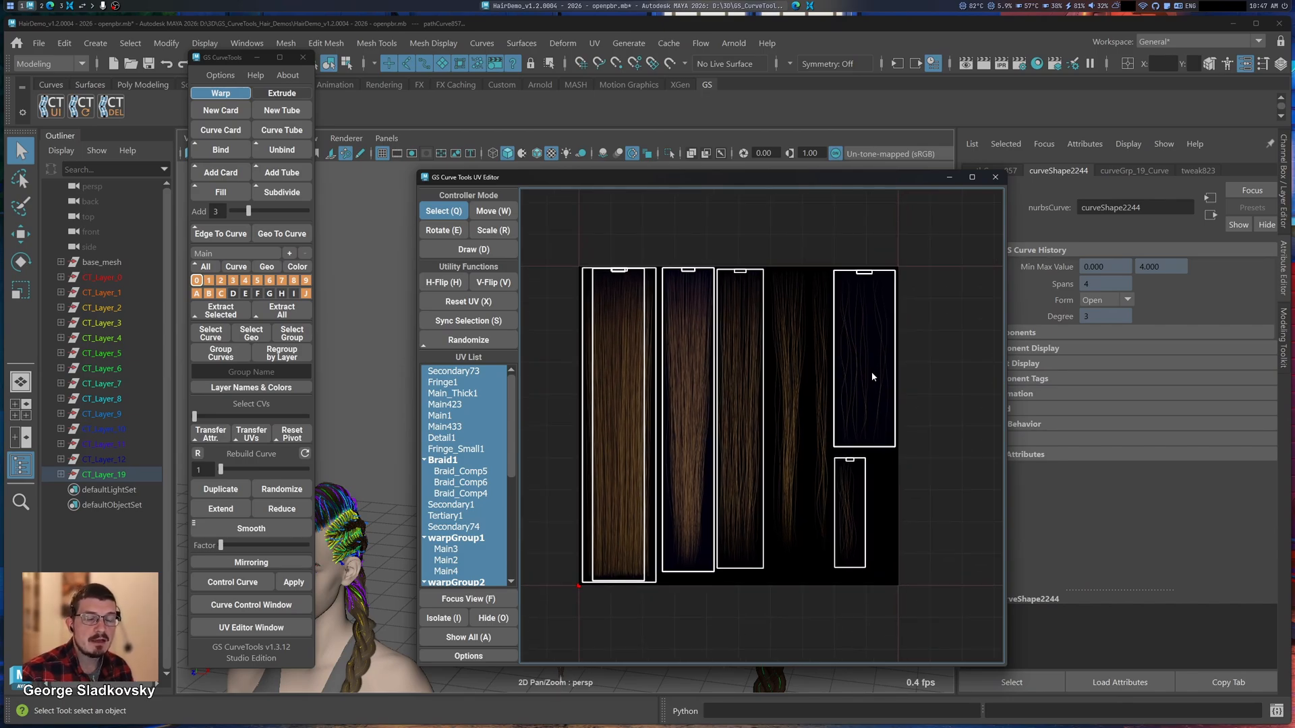
{"action": "key", "text": "r"}
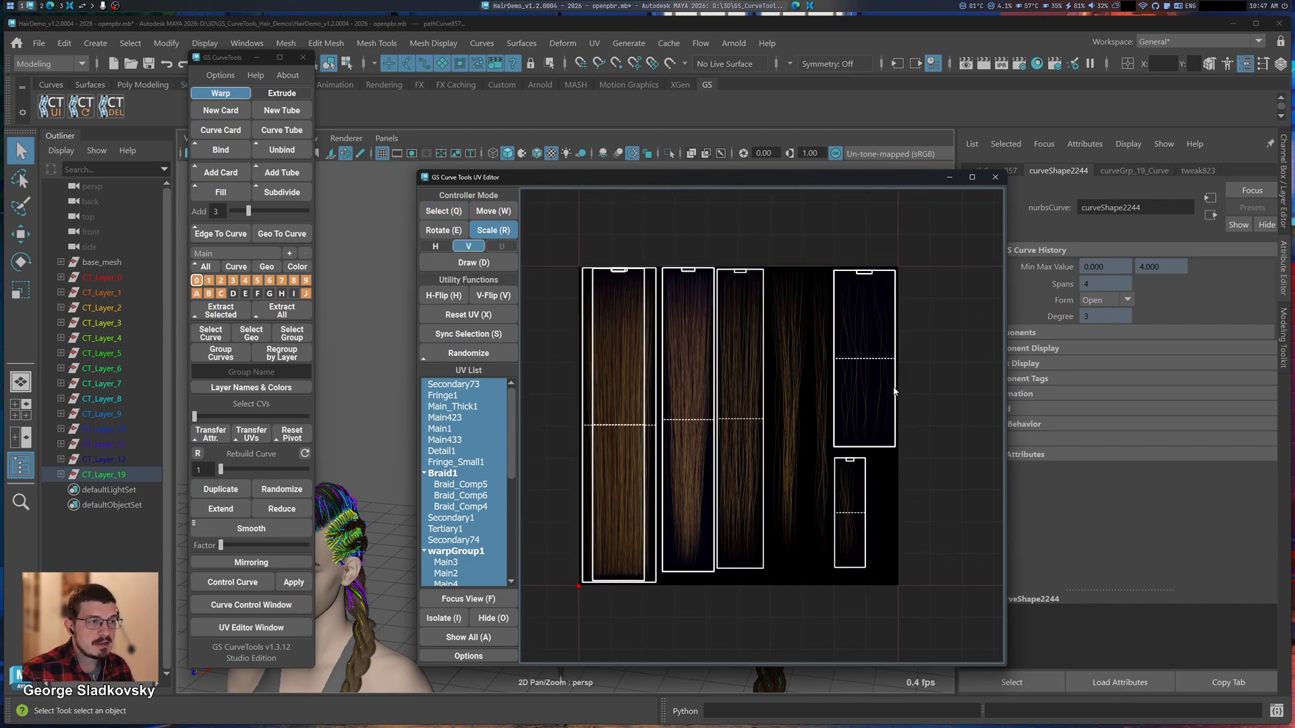
{"action": "left_click_drag", "start_coordinate": [910, 389], "coordinate": [916, 387]}
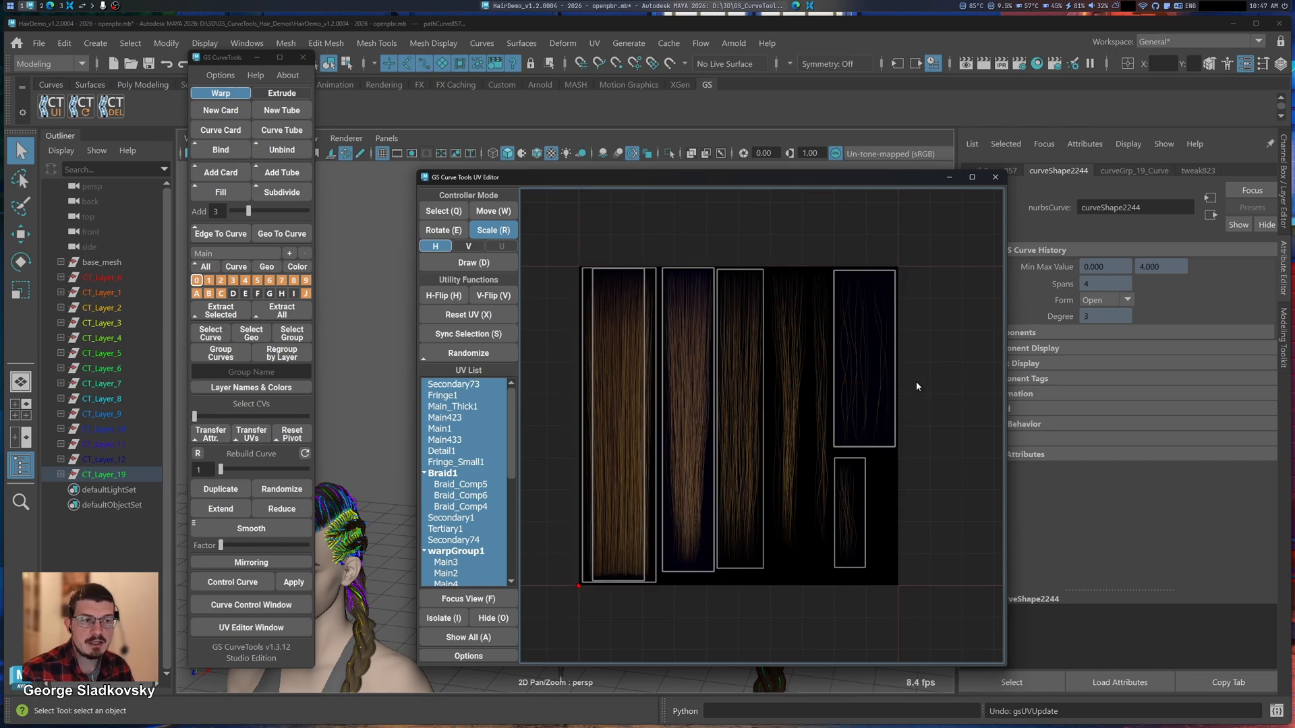
Step: Undo the last group scaling and stretch all the UV items taller with vertical Scale
{"action": "key", "text": "ctrl+z"}
{"action": "key", "text": "r"}
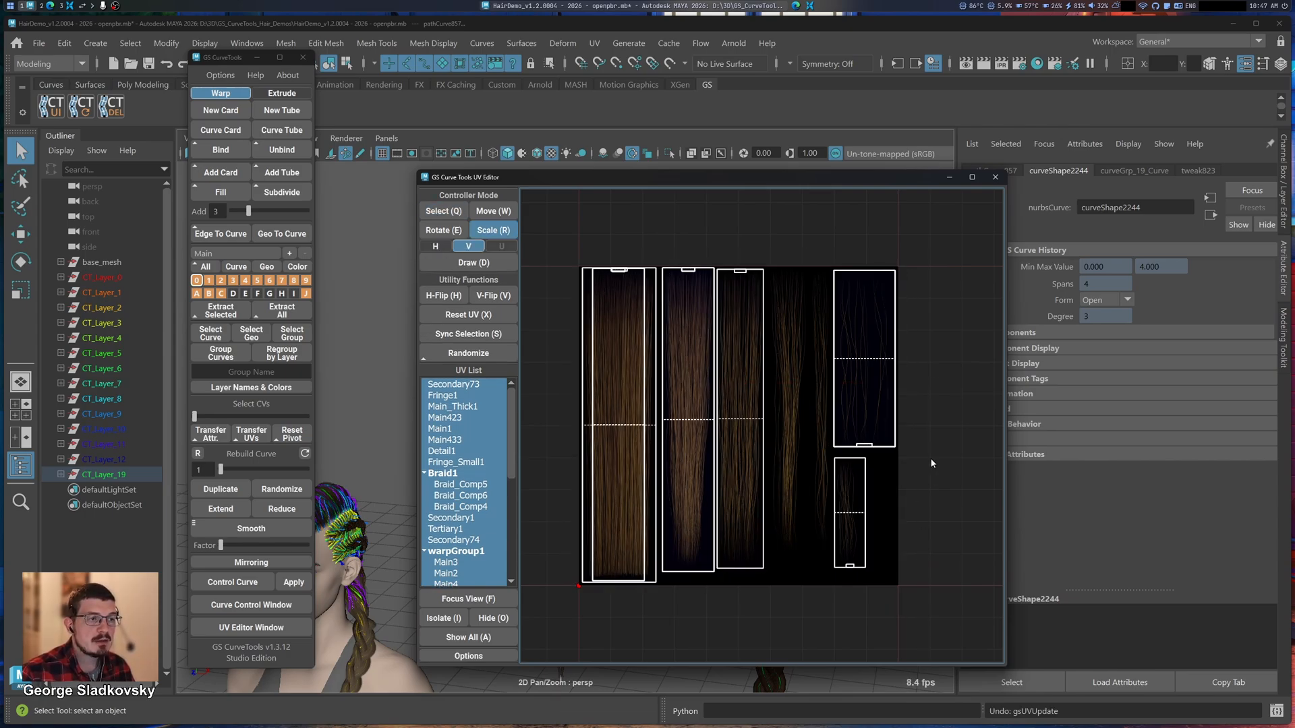
{"action": "left_click_drag", "start_coordinate": [930, 465], "coordinate": [920, 502]}
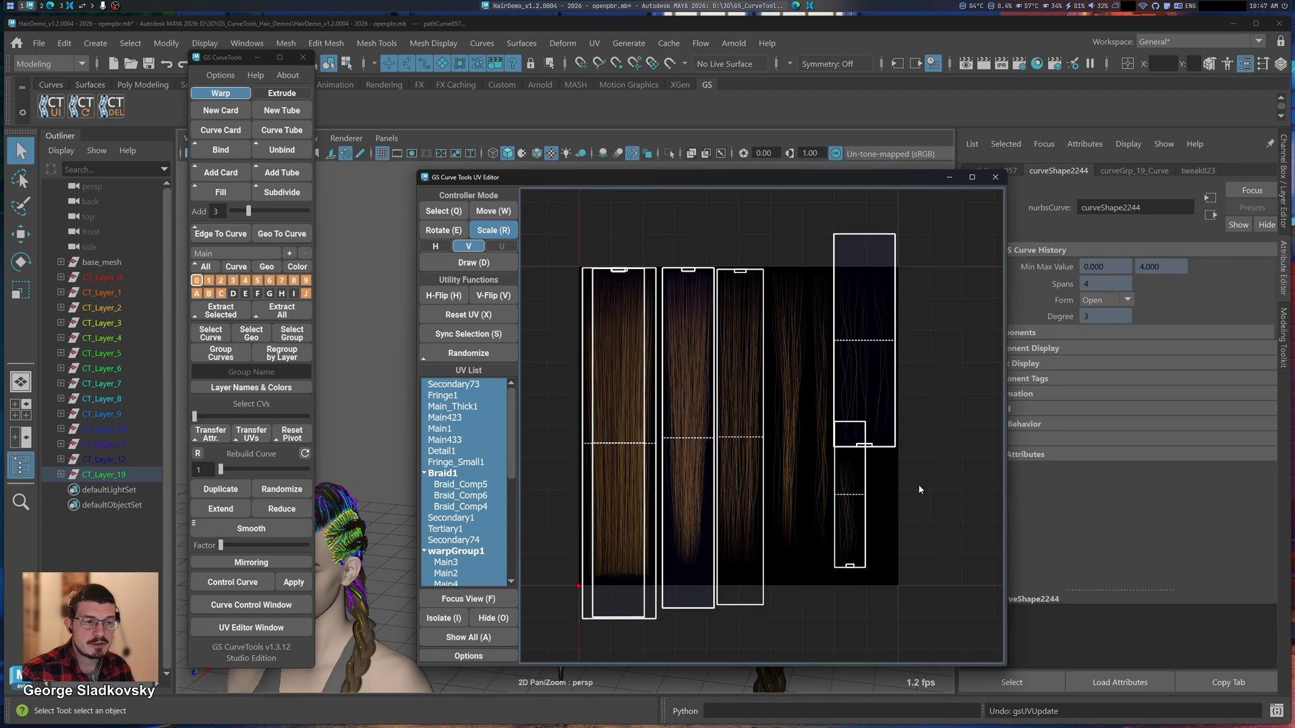
Step: Select the two UV items at the texture's right edge and rotate them together half a turn around their shared pivot
{"action": "key", "text": "q"}
{"action": "left_click_drag", "start_coordinate": [938, 370], "coordinate": [769, 408]}
{"action": "left_click", "coordinate": [910, 474]}
{"action": "key", "text": "e"}
Step: Select all the UV items again and shorten them slightly with vertical Scale
{"action": "key", "text": "q"}
{"action": "left_click", "coordinate": [804, 325]}
{"action": "left_click_drag", "start_coordinate": [582, 261], "coordinate": [925, 512]}
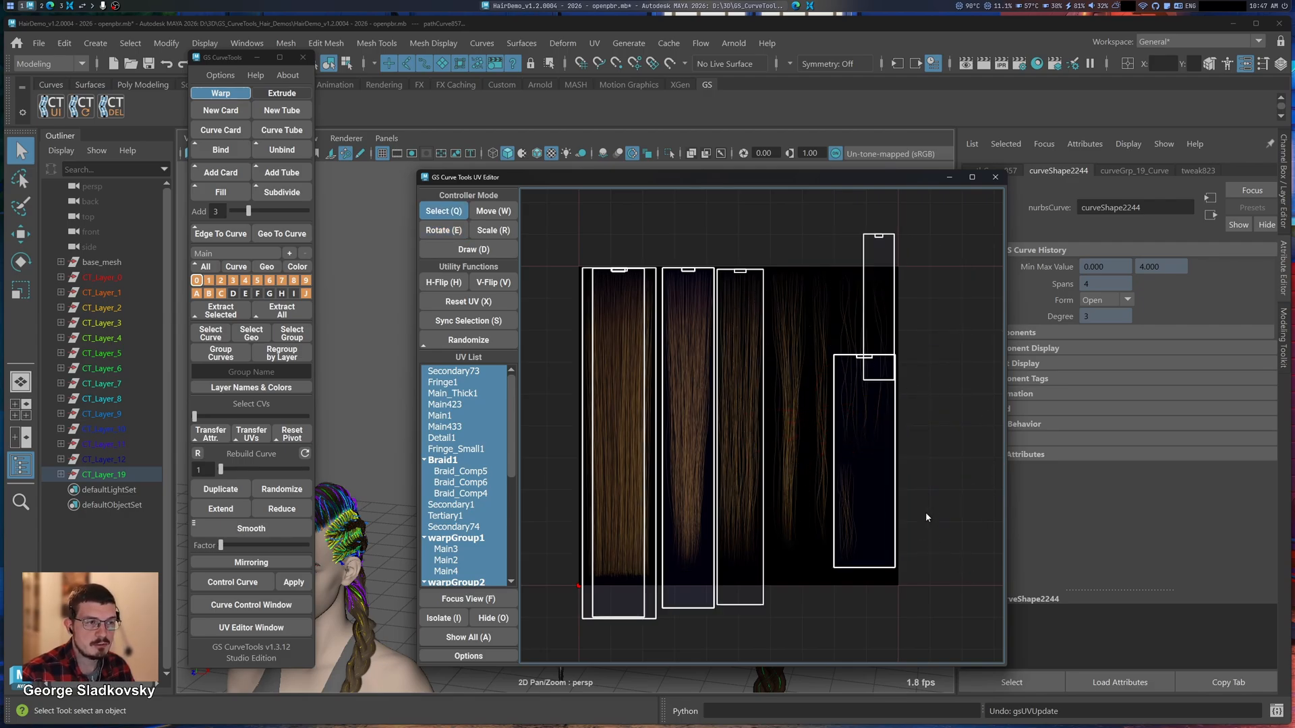
{"action": "key", "text": "r"}
{"action": "left_click_drag", "start_coordinate": [889, 317], "coordinate": [941, 461]}
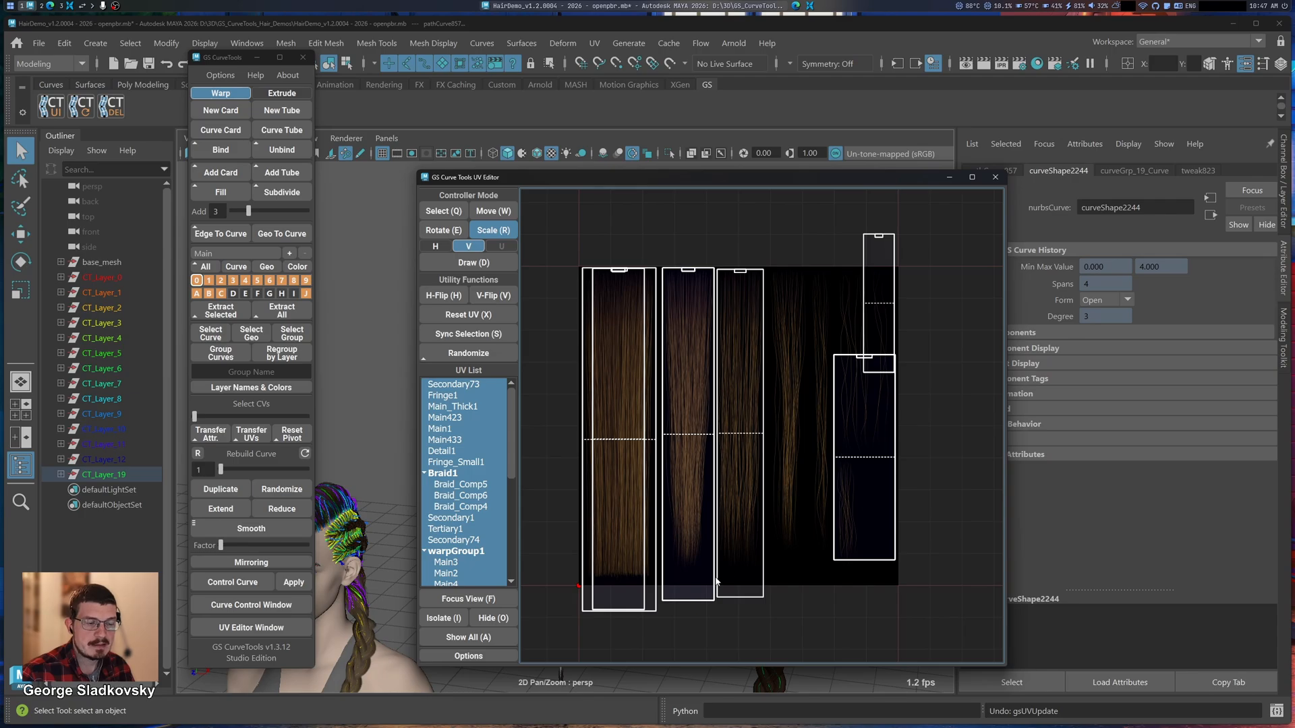
Step: Check the uniform scaling option of the Scale tool and set the scaling mode to horizontal
{"action": "key", "text": "w"}
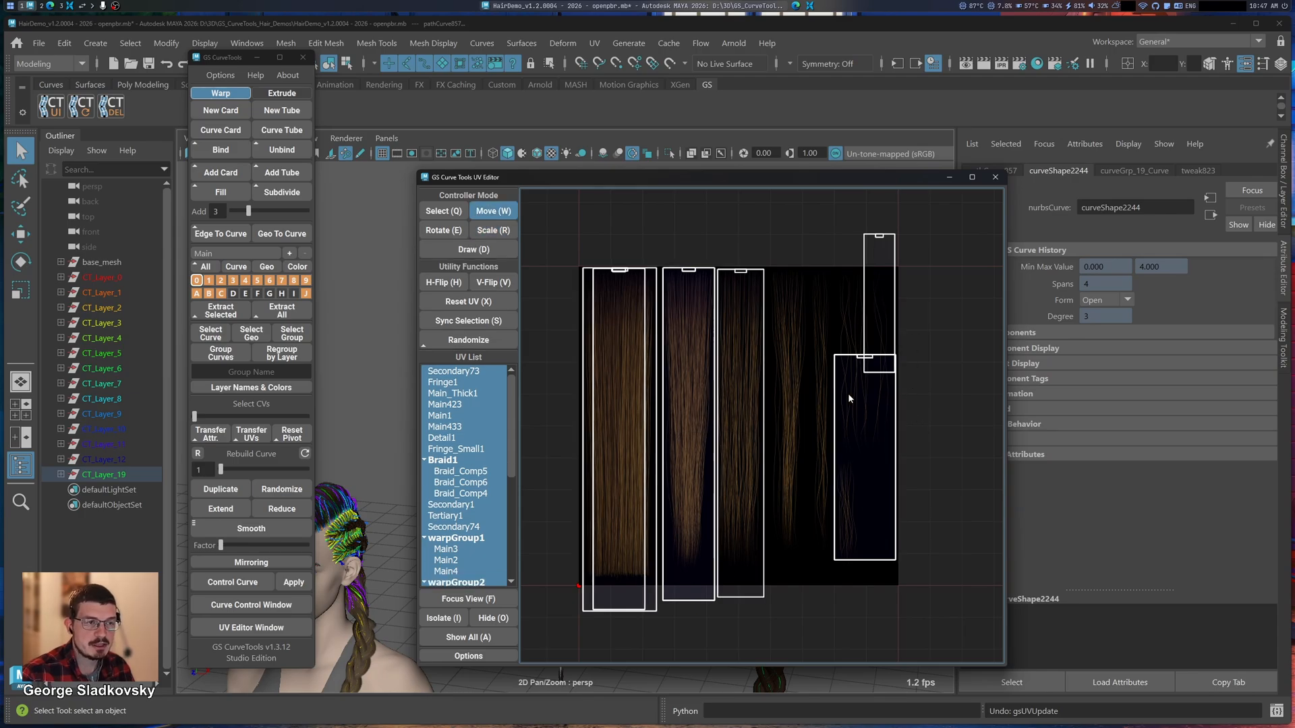
{"action": "middle_click_drag", "start_coordinate": [823, 459], "coordinate": [824, 461]}
{"action": "key", "text": "r"}
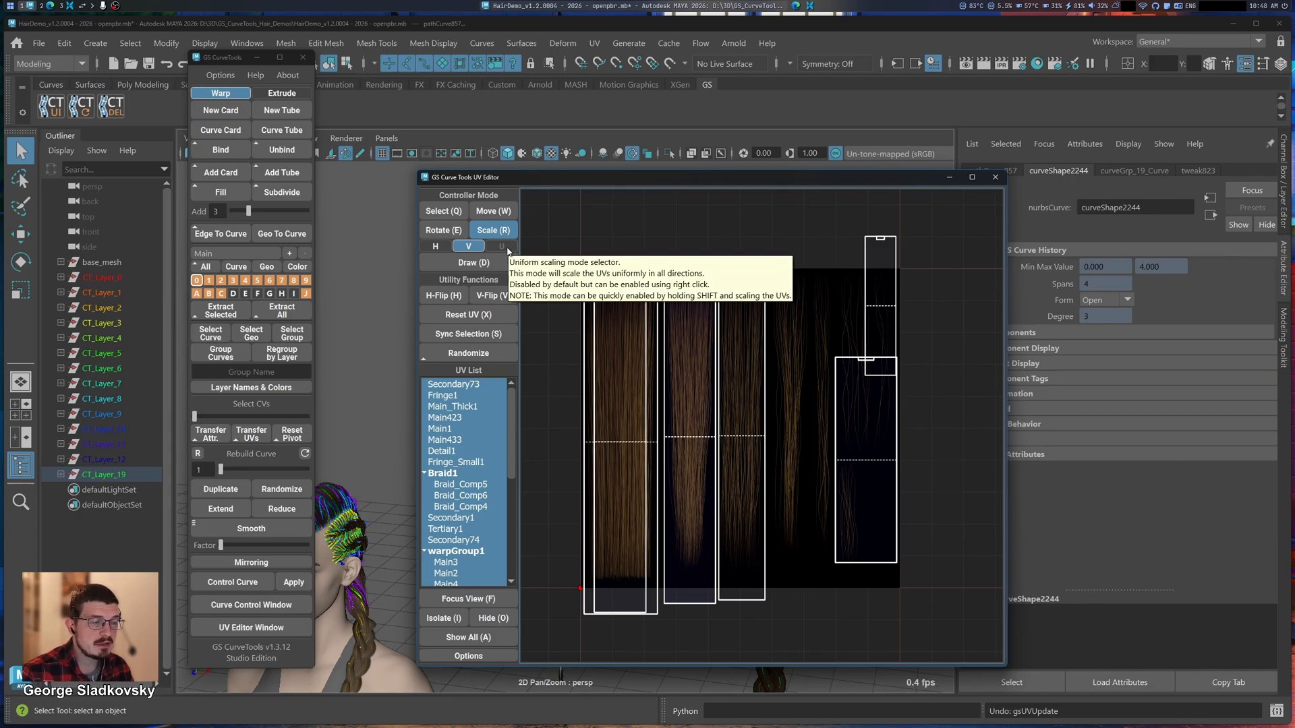
{"action": "left_click", "coordinate": [435, 246]}
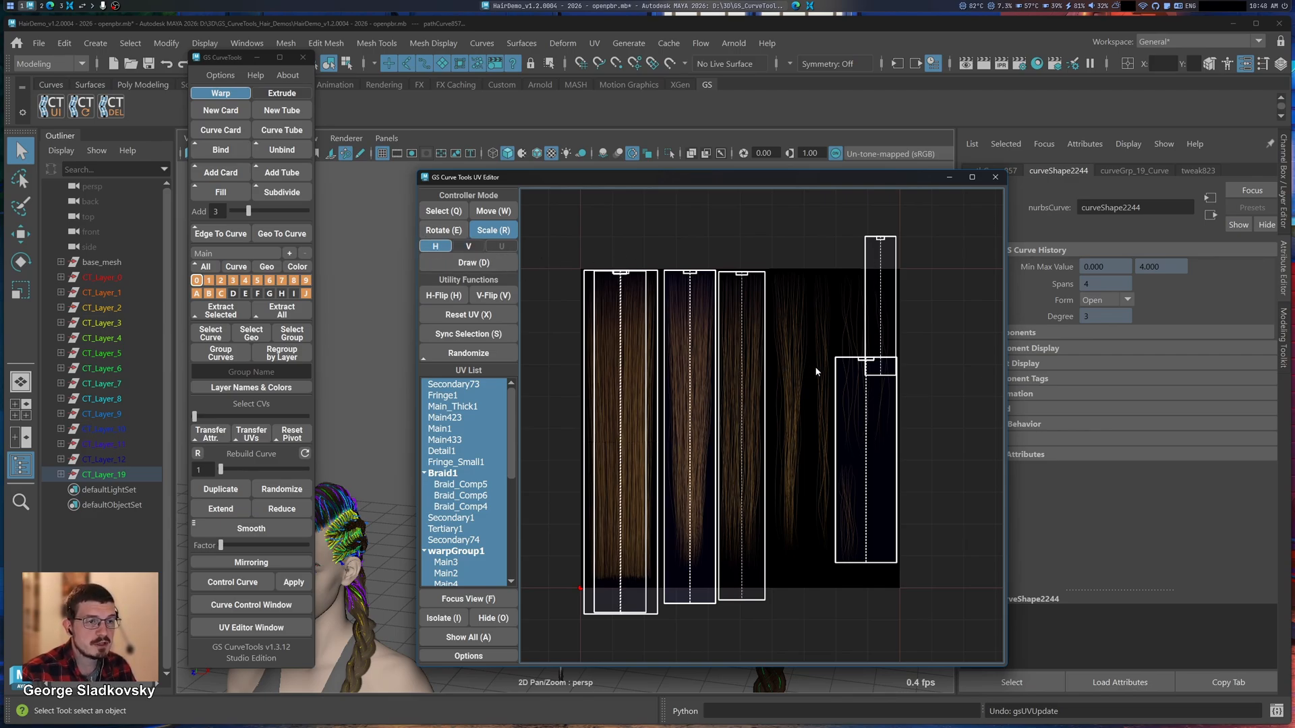
Step: Redraw the large UV item at the texture's right edge around the small strand clump in inverted Draw mode and activate vertical Scale
{"action": "key", "text": "q"}
{"action": "key", "text": "w"}
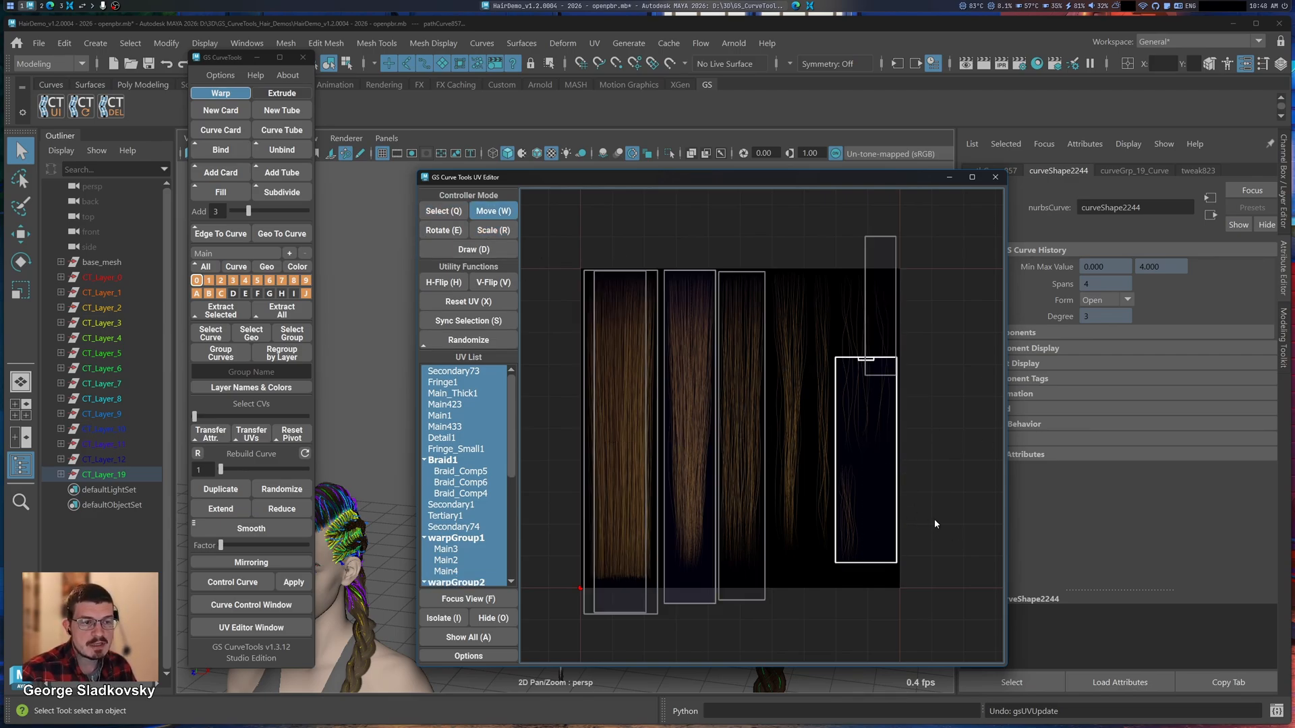
{"action": "scroll", "coordinate": [924, 516], "scroll_direction": "up", "scroll_amount": 3}
{"action": "key", "text": "d"}
{"action": "scroll", "coordinate": [877, 465], "scroll_direction": "up", "scroll_amount": 1}
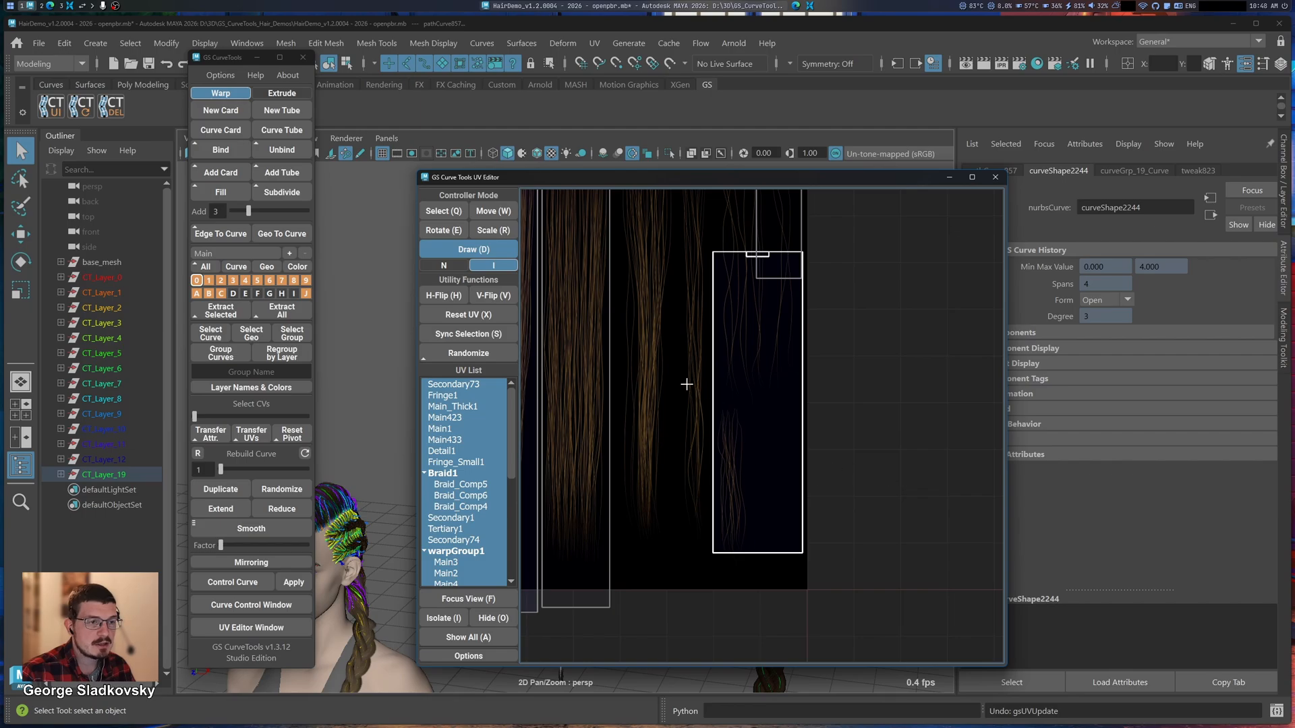
{"action": "left_click_drag", "start_coordinate": [687, 384], "coordinate": [783, 567]}
{"action": "key", "text": "f"}
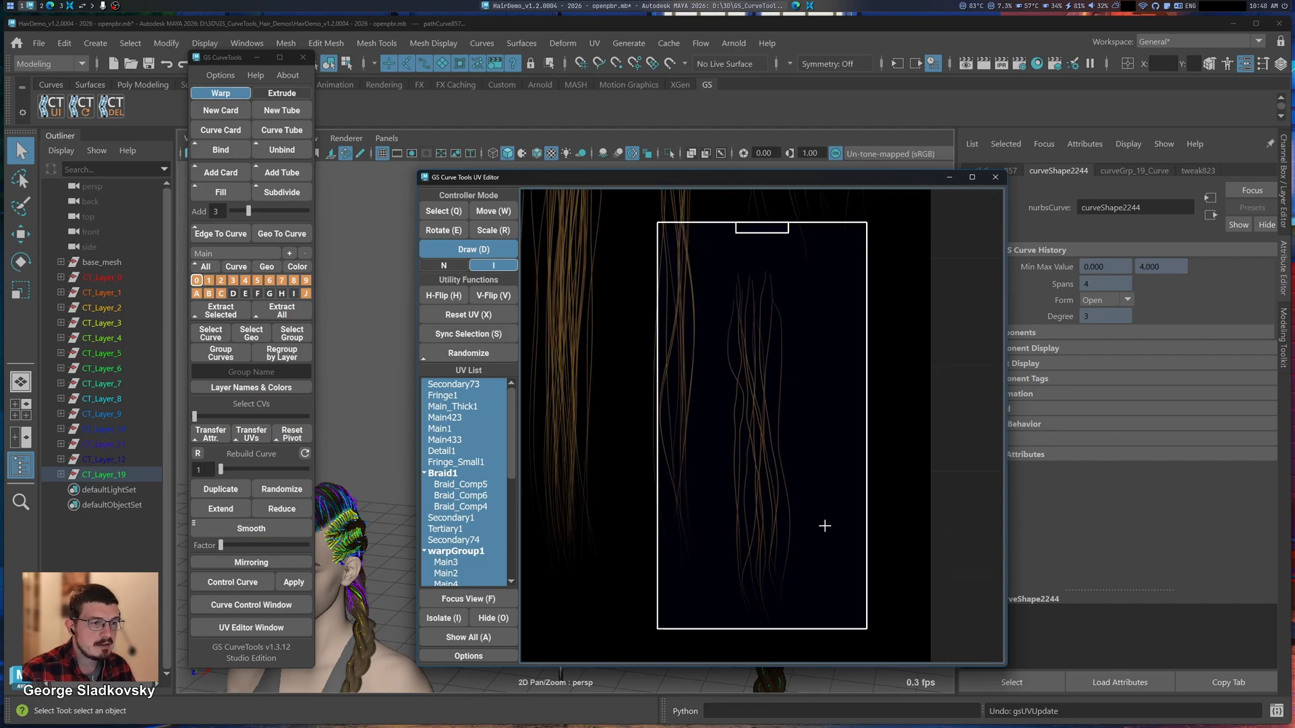
{"action": "key", "text": "r"}
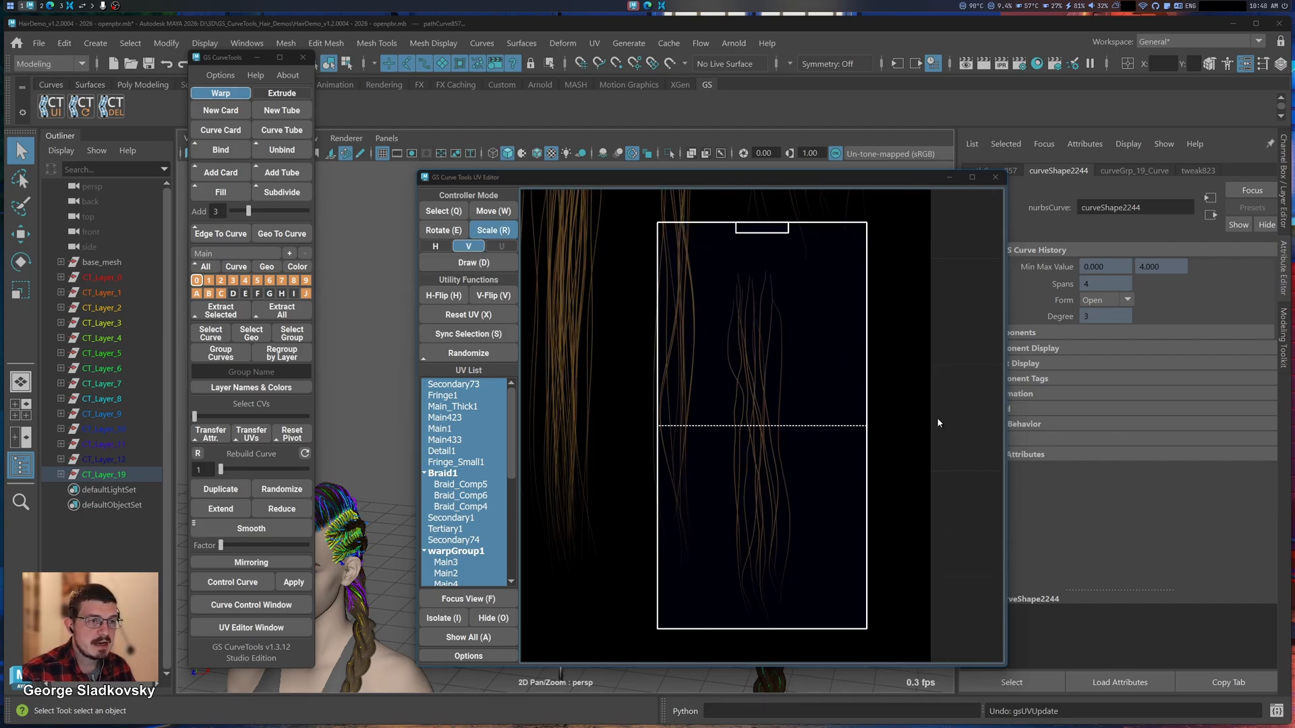
Step: Fit the selected UV item closely around the small strand clump using horizontal Scale, Move and vertical Scale
{"action": "key", "text": "h"}
{"action": "left_click_drag", "start_coordinate": [940, 415], "coordinate": [880, 419]}
{"action": "key", "text": "w"}
{"action": "left_click_drag", "start_coordinate": [783, 388], "coordinate": [778, 426]}
{"action": "key", "text": "r"}
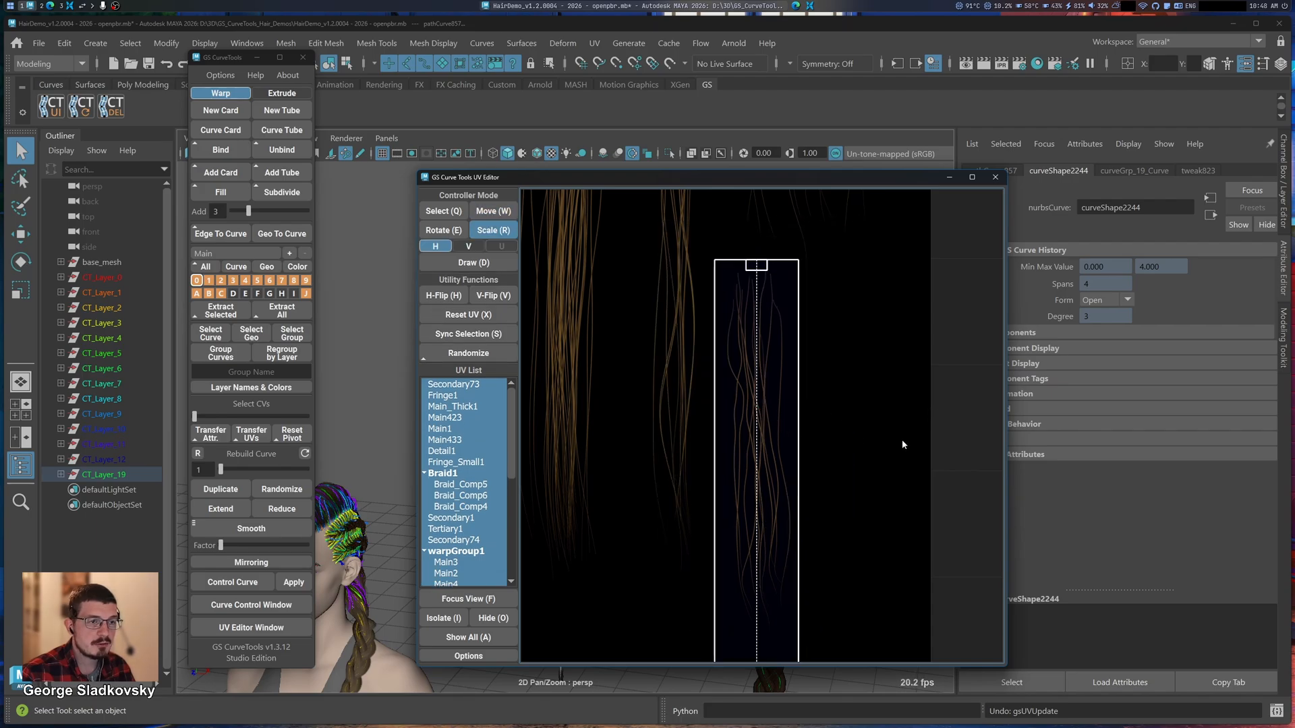
{"action": "key", "text": "v"}
{"action": "left_click_drag", "start_coordinate": [811, 543], "coordinate": [819, 501]}
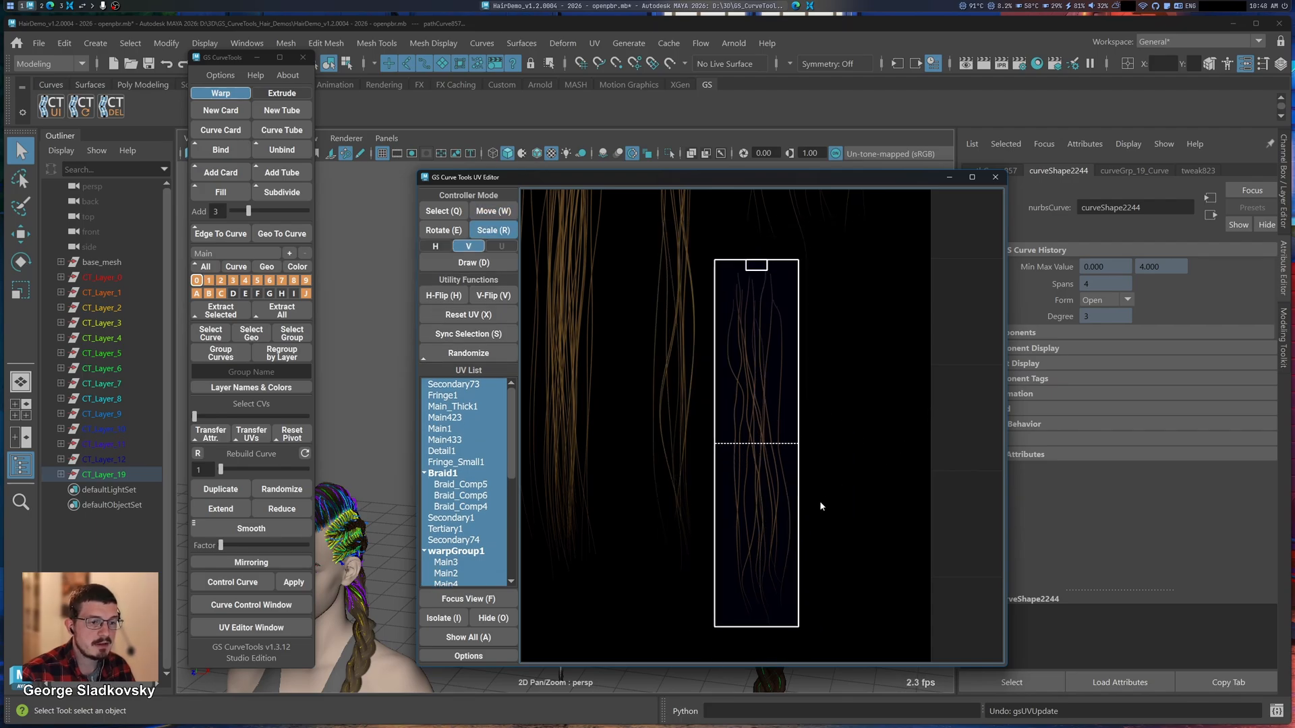
Step: Enable the Scale tool's uniform mode, switch to it and scale the selected UV item proportionally
{"action": "key", "text": "h"}
{"action": "key", "text": "w"}
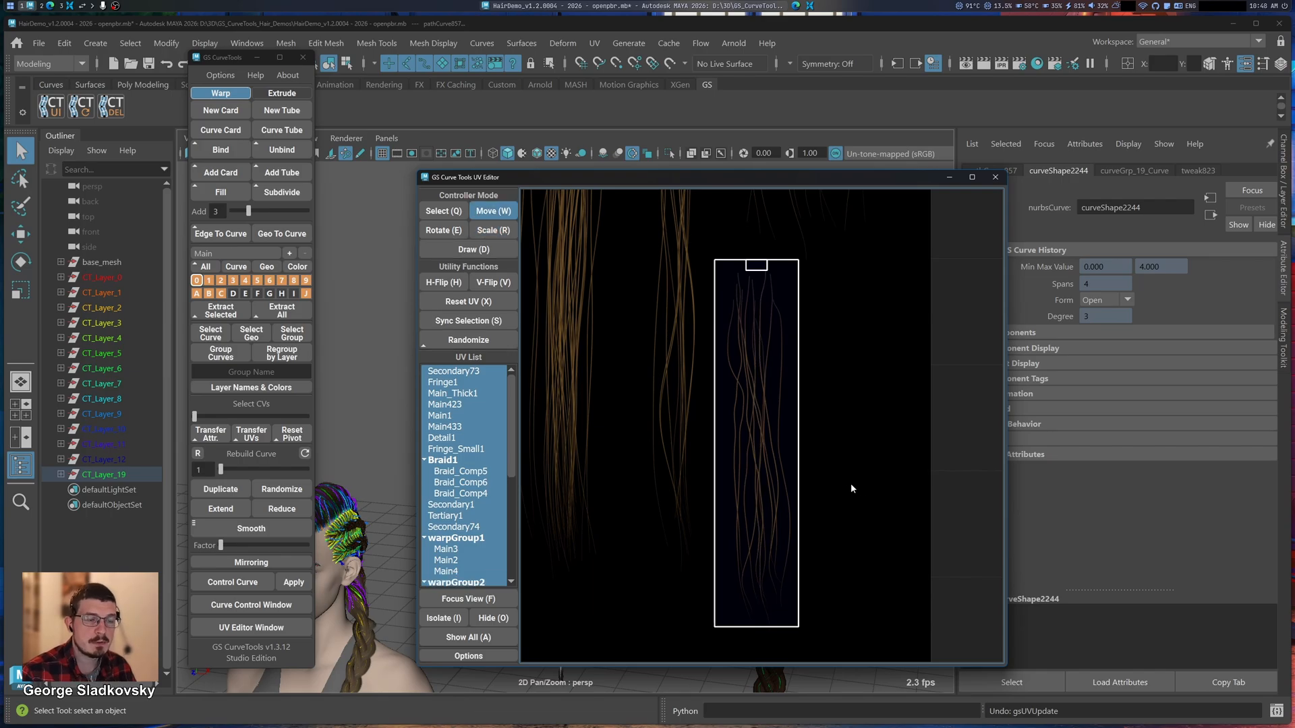
{"action": "key", "text": "r"}
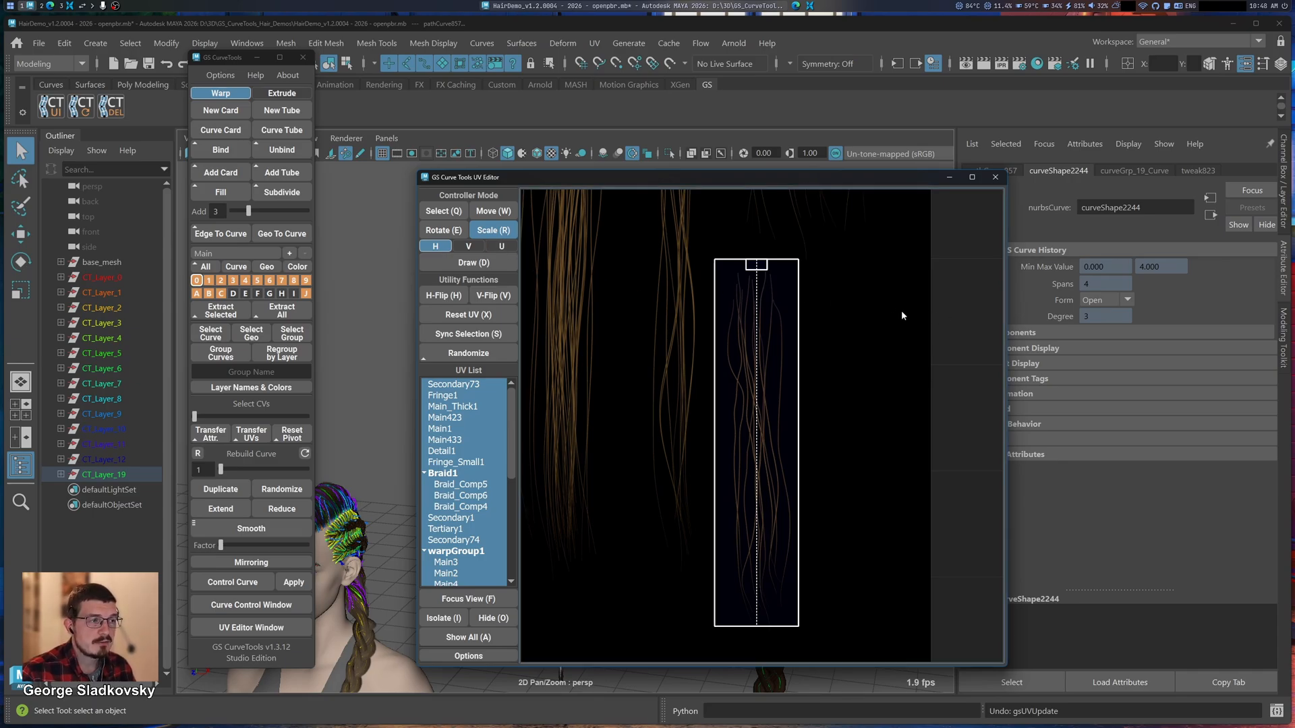
{"action": "key", "text": "u"}
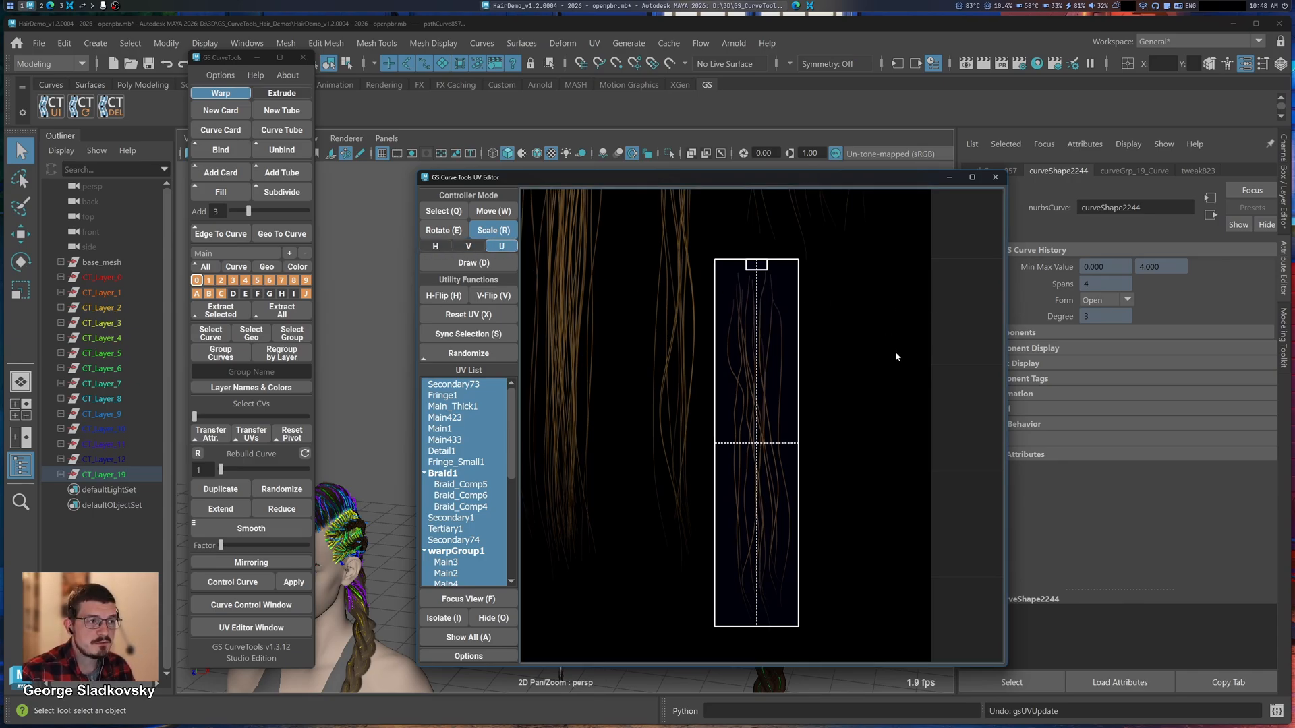
{"action": "scroll", "coordinate": [894, 352], "scroll_direction": "down", "scroll_amount": 2}
{"action": "mouse_move", "coordinate": [921, 399]}
{"action": "left_mouse_down"}
{"action": "mouse_move", "coordinate": [999, 398]}
{"action": "mouse_move", "coordinate": [905, 384]}
{"action": "left_mouse_up"}
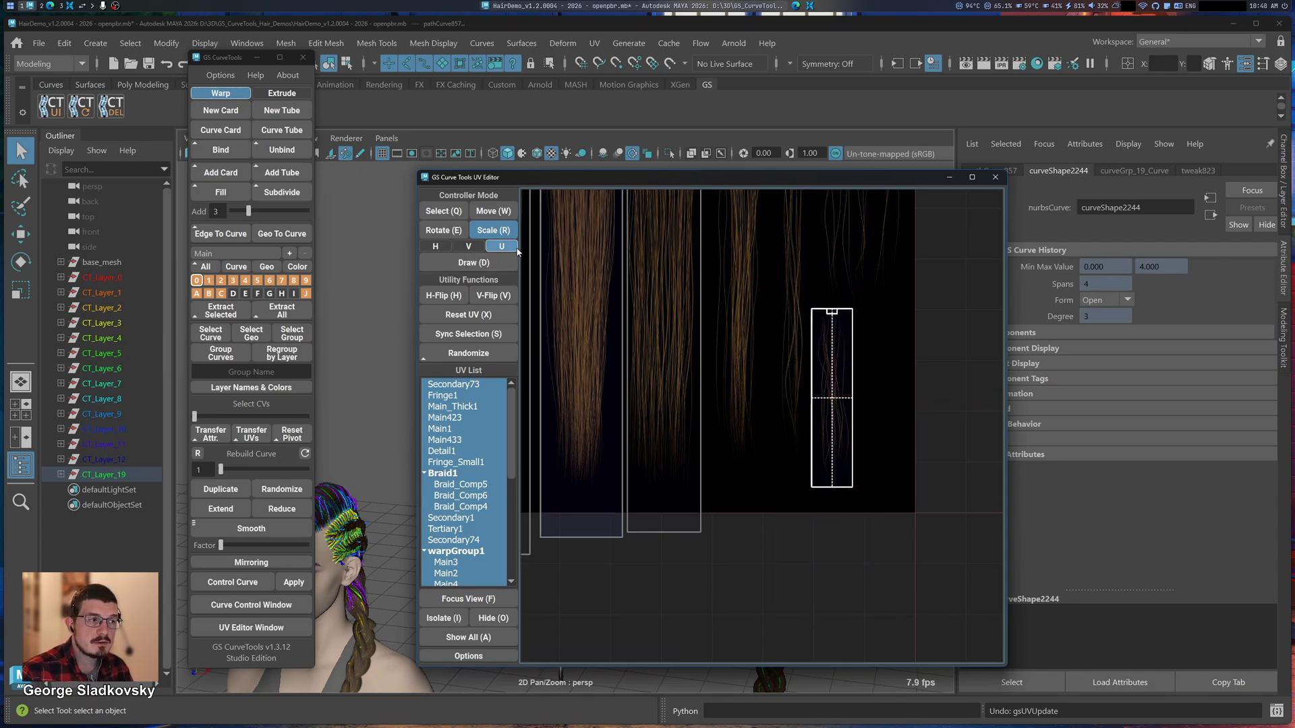
Step: Return the Scale tool to horizontal mode and scale the selected UV item proportionally with the temporary uniform override
{"action": "left_click", "coordinate": [445, 245]}
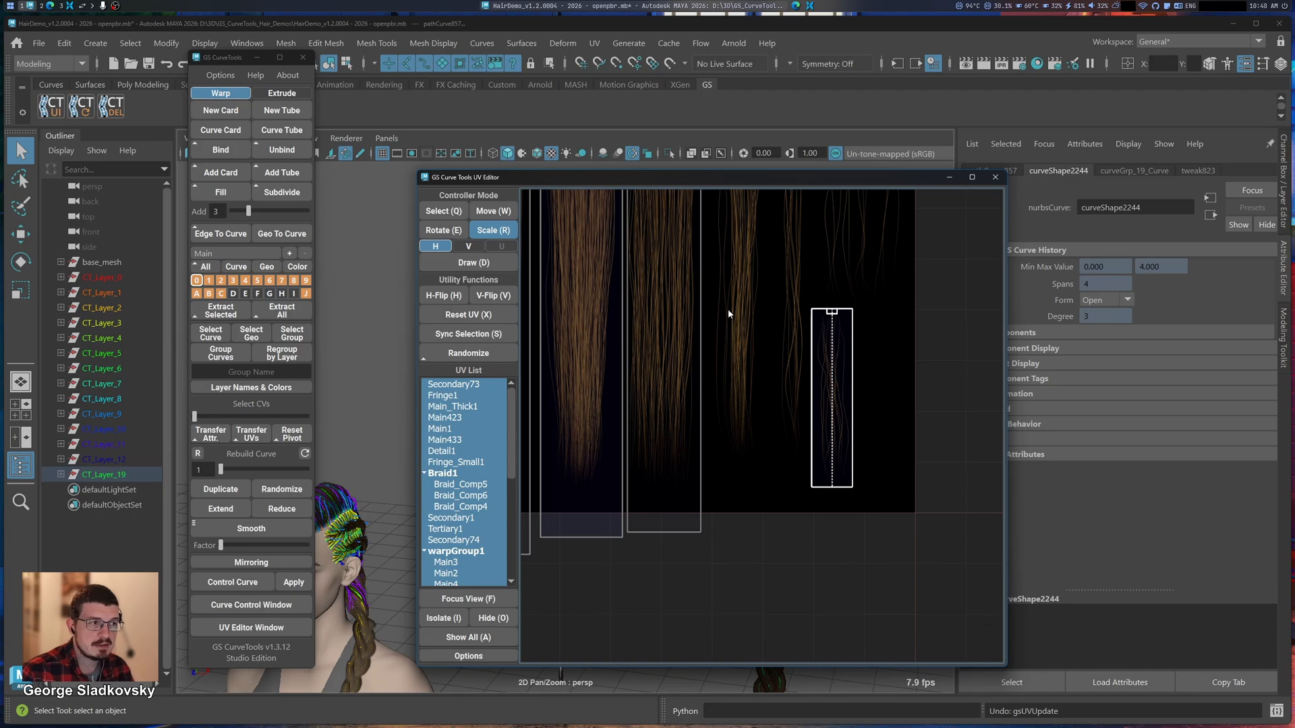
{"action": "middle_click_drag", "start_coordinate": [905, 358], "coordinate": [888, 384]}
{"action": "middle_click_drag", "start_coordinate": [796, 317], "coordinate": [769, 341]}
{"action": "mouse_move", "coordinate": [853, 384]}
{"action": "left_mouse_down"}
{"action": "mouse_move", "coordinate": [841, 398]}
{"action": "mouse_move", "coordinate": [909, 394]}
{"action": "mouse_move", "coordinate": [844, 395]}
{"action": "left_mouse_up"}
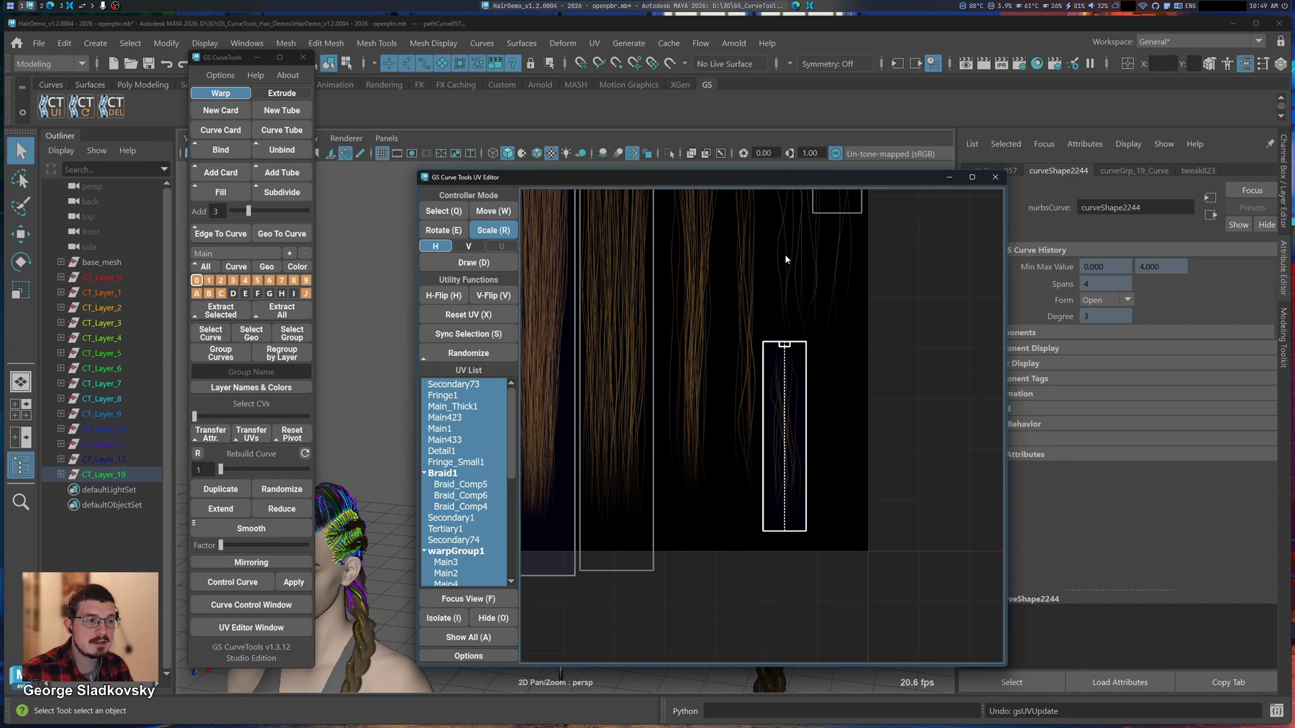
Step: Select all the UV items across the texture and shrink them together proportionally around their shared pivot
{"action": "scroll", "coordinate": [787, 260], "scroll_direction": "down", "scroll_amount": 2}
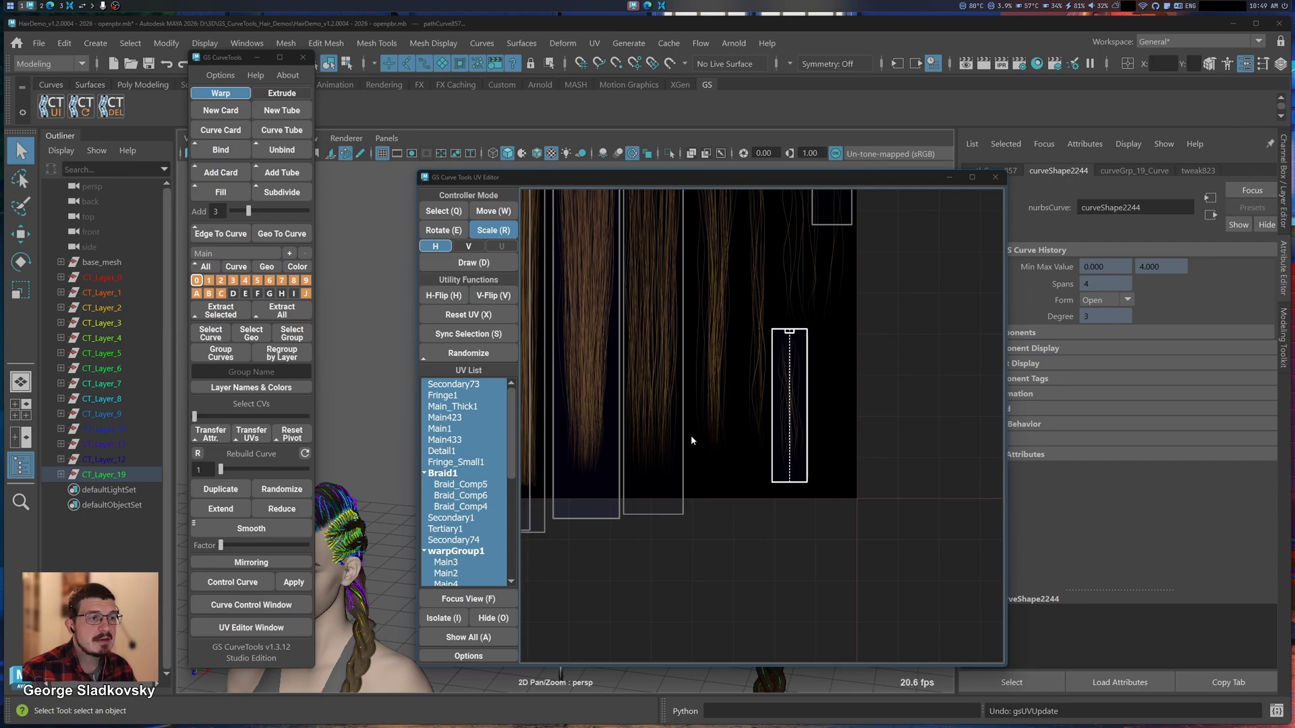
{"action": "key", "text": "w"}
{"action": "key", "text": "f"}
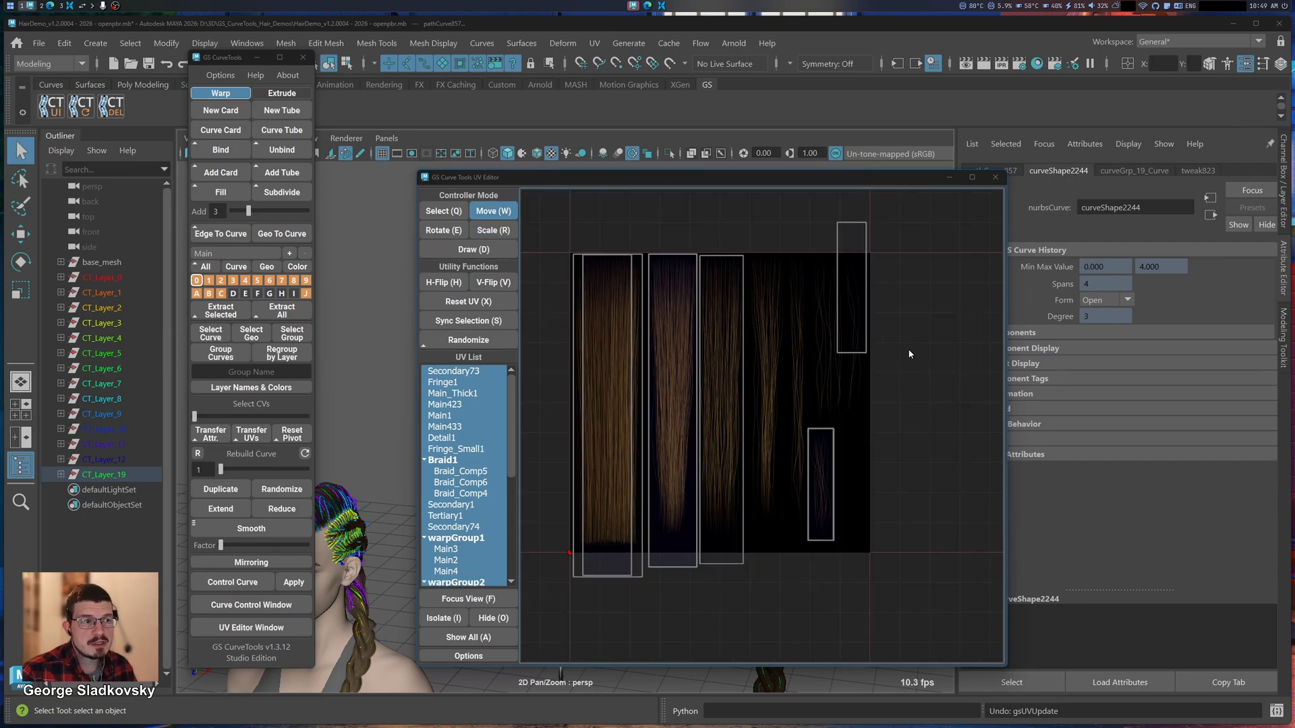
{"action": "key", "text": "q"}
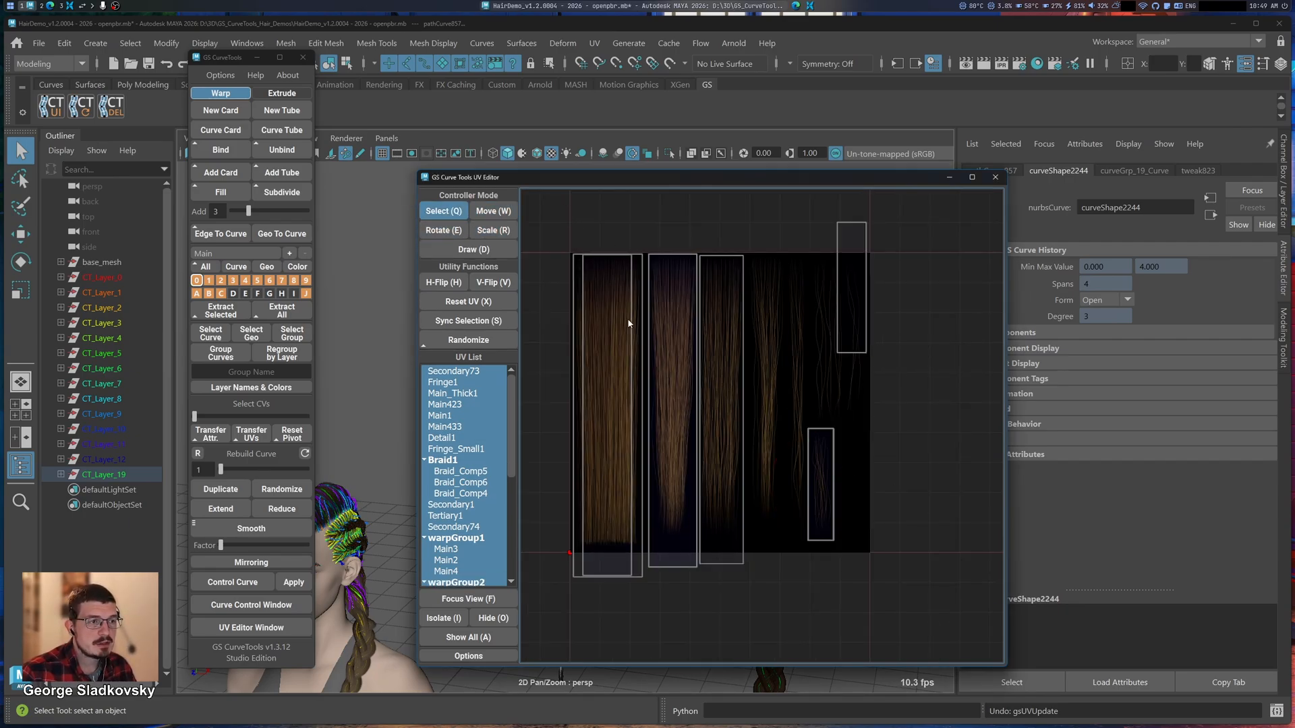
{"action": "left_click_drag", "start_coordinate": [545, 199], "coordinate": [880, 573]}
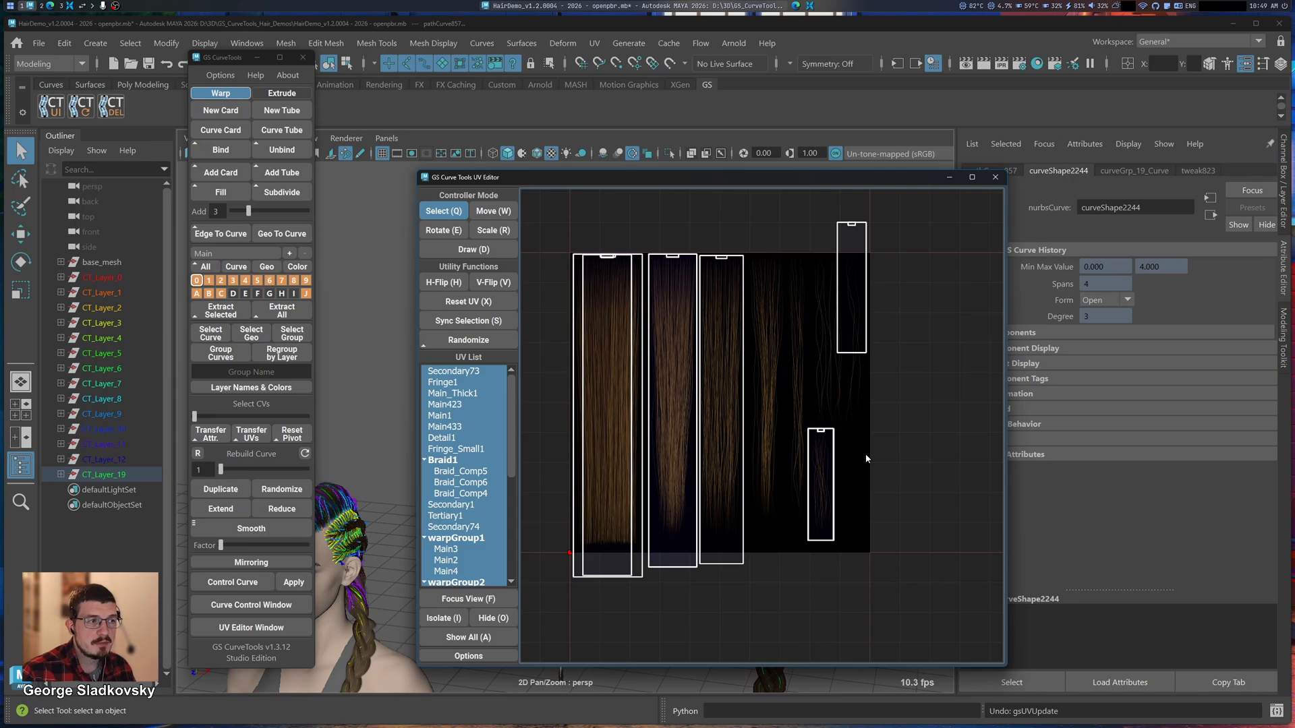
{"action": "key", "text": "r"}
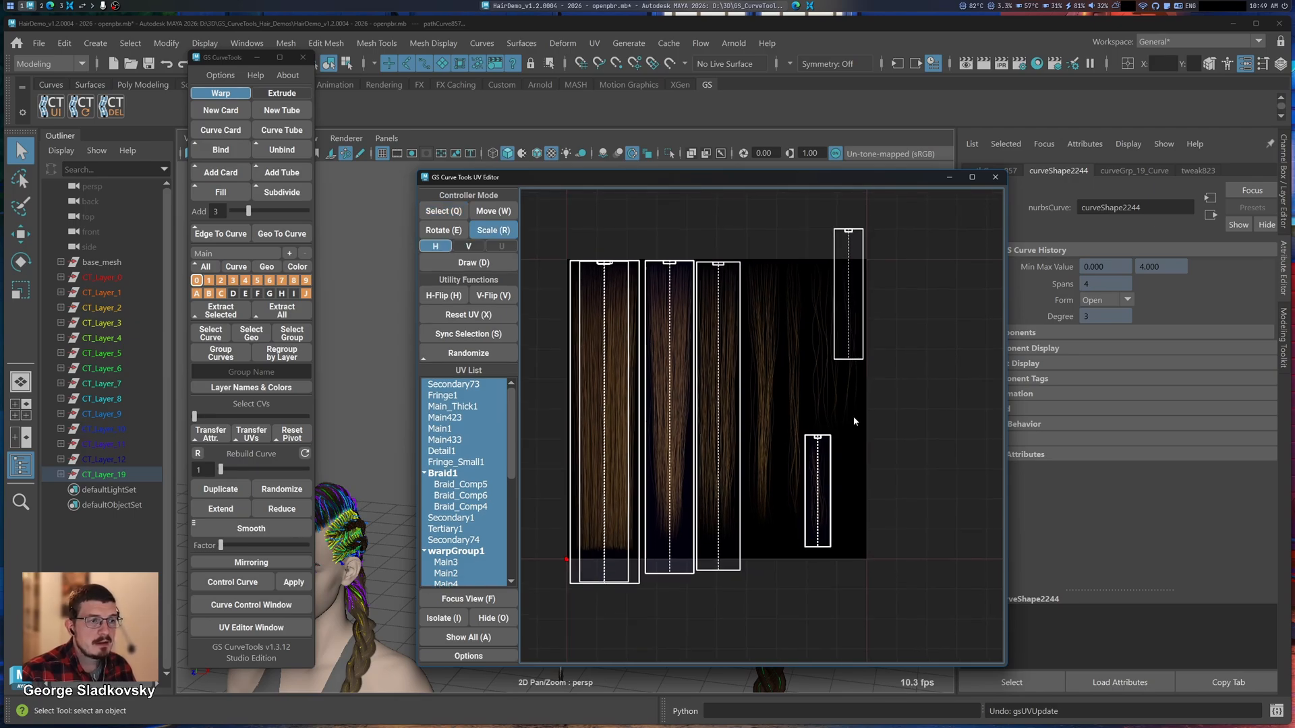
{"action": "key", "text": "r"}
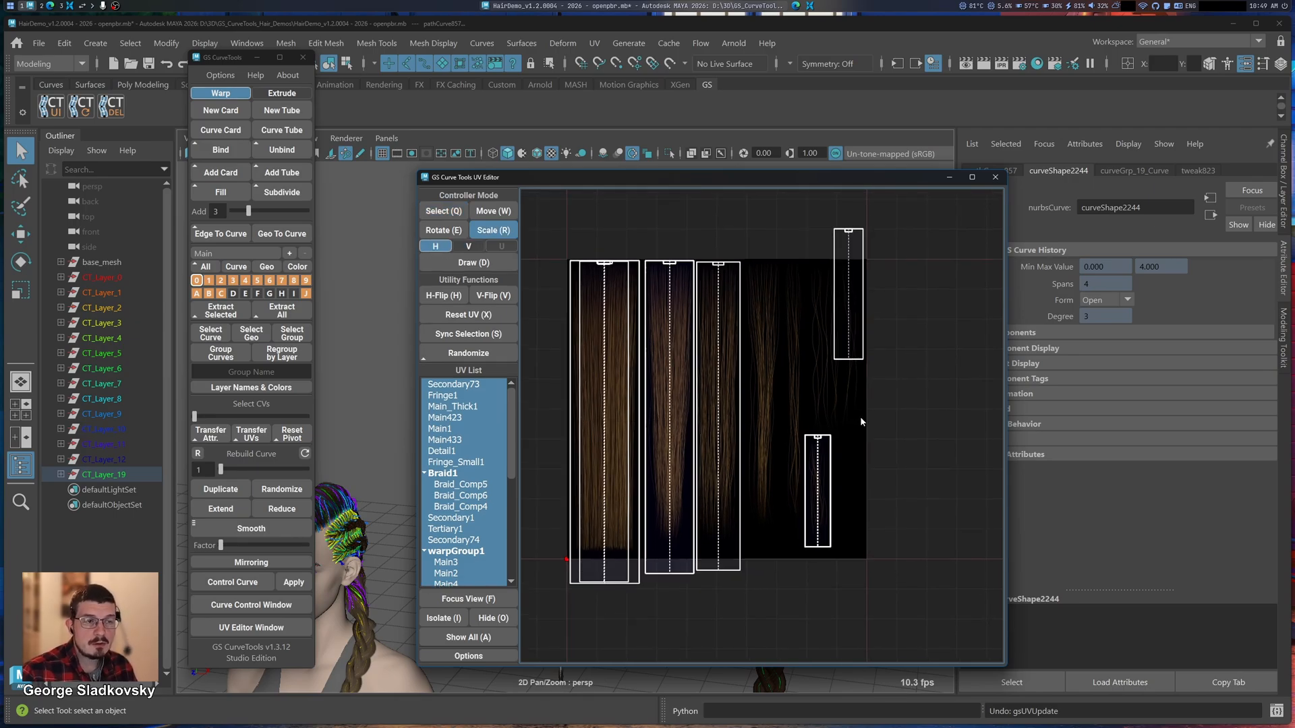
{"action": "left_click_drag", "start_coordinate": [861, 422], "coordinate": [811, 439]}
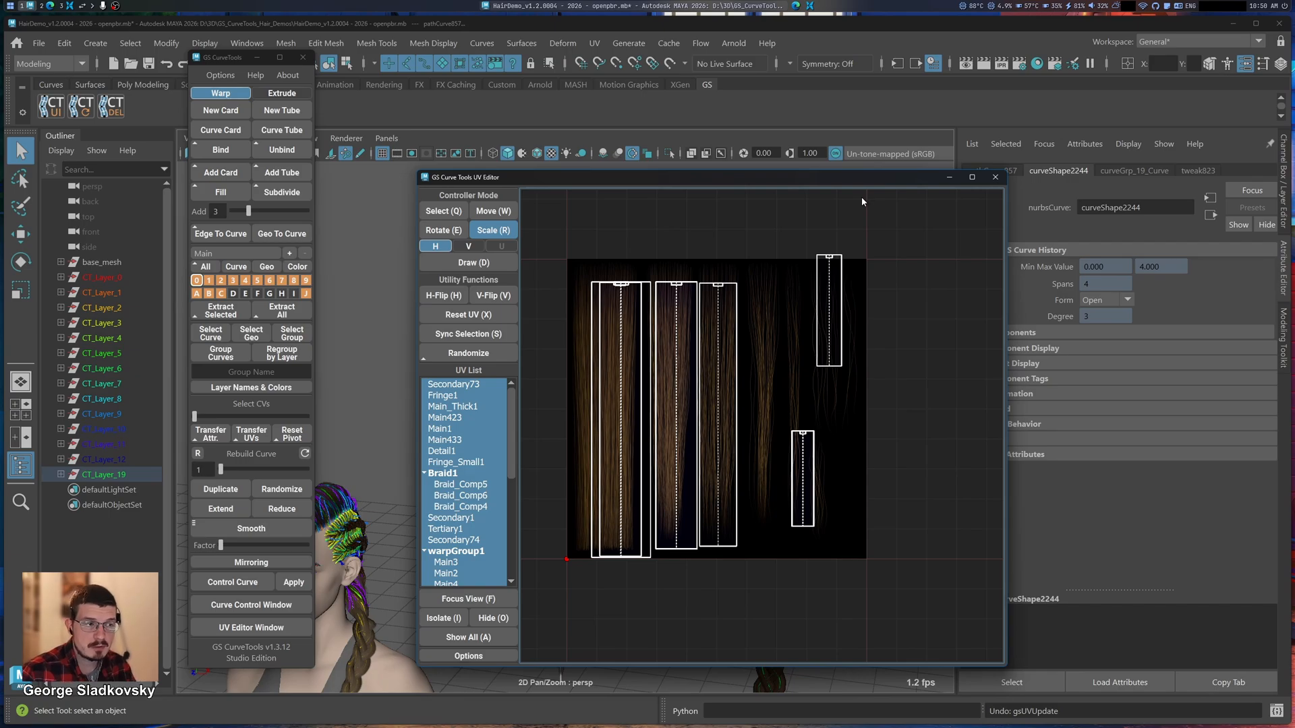
{"action": "mouse_move", "coordinate": [912, 380]}
{"action": "left_mouse_down"}
{"action": "mouse_move", "coordinate": [905, 434]}
{"action": "mouse_move", "coordinate": [893, 434]}
{"action": "mouse_move", "coordinate": [907, 434]}
{"action": "mouse_move", "coordinate": [911, 320]}
{"action": "mouse_move", "coordinate": [922, 457]}
{"action": "mouse_move", "coordinate": [935, 383]}
{"action": "left_mouse_up"}
Step: Switch to the browser to check the Improvements list in the changelog and return to Maya
{"action": "key", "text": "e"}
{"action": "key", "text": "alt+2"}
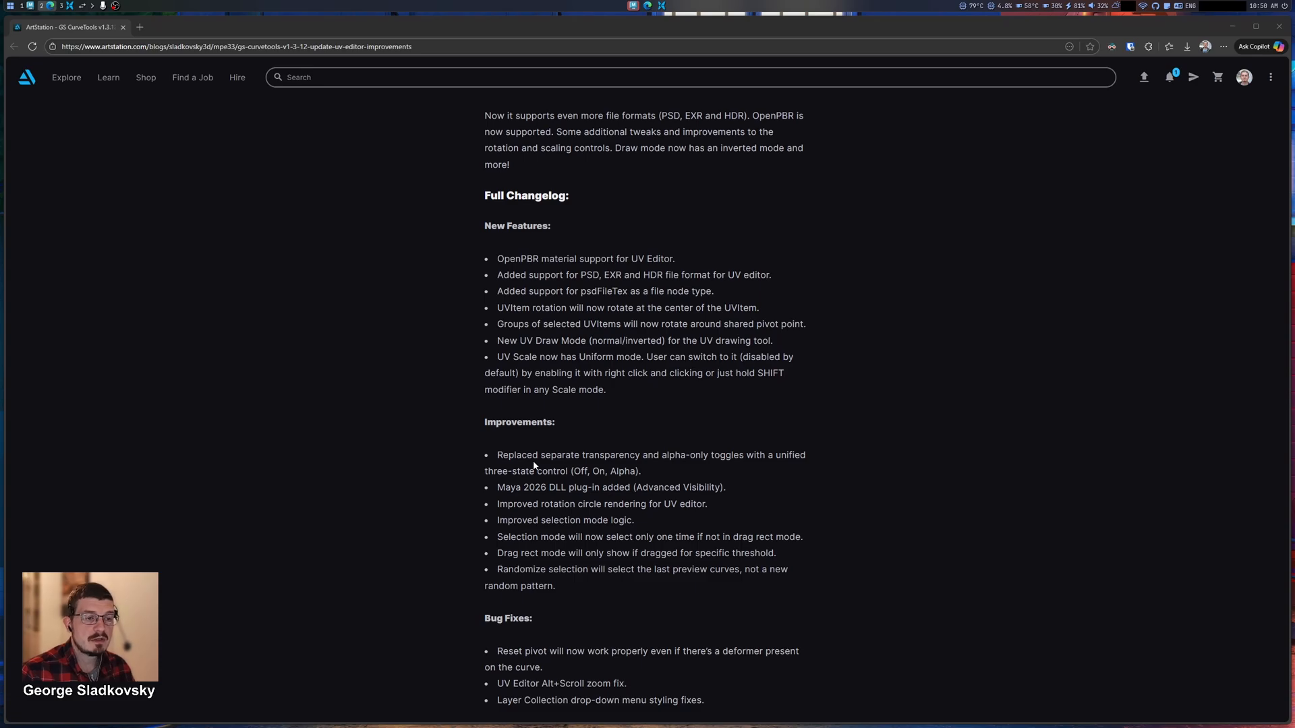
{"action": "key", "text": "alt+1"}
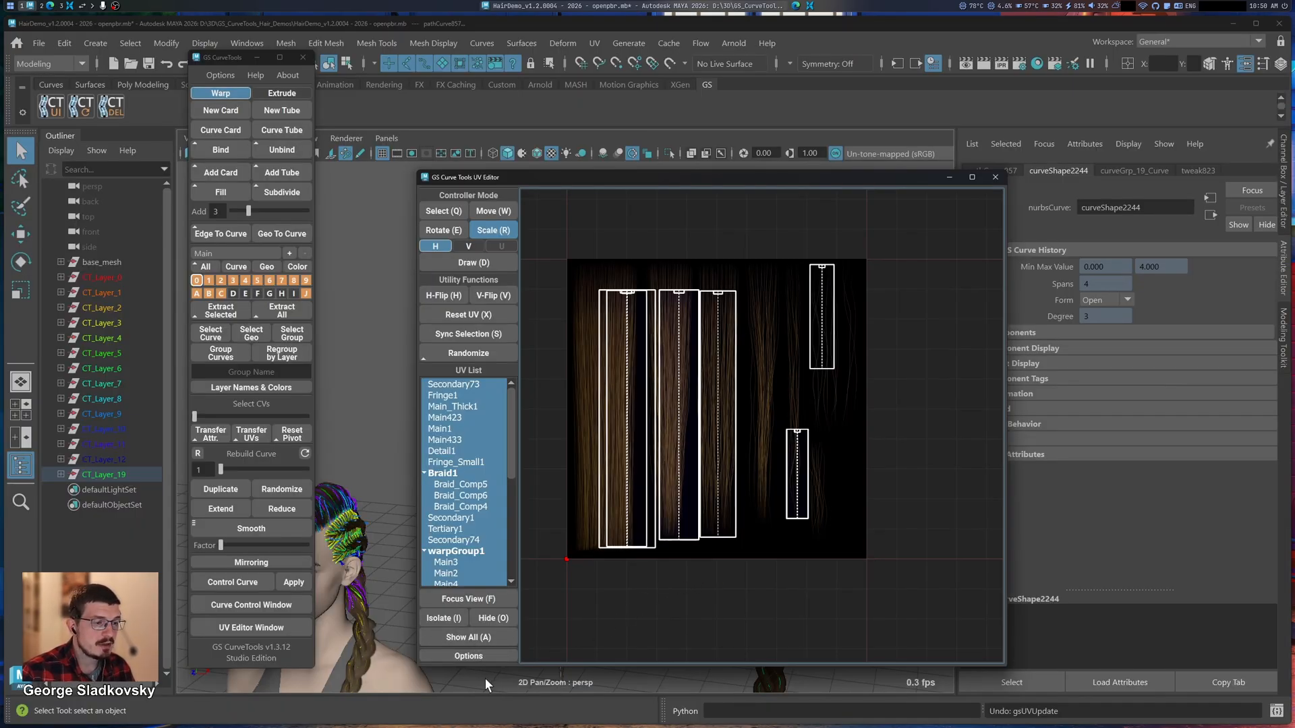
Step: Expand the UV Editor options, deselect the UV items and set Transparency to On to examine the strand texture
{"action": "left_click", "coordinate": [468, 656]}
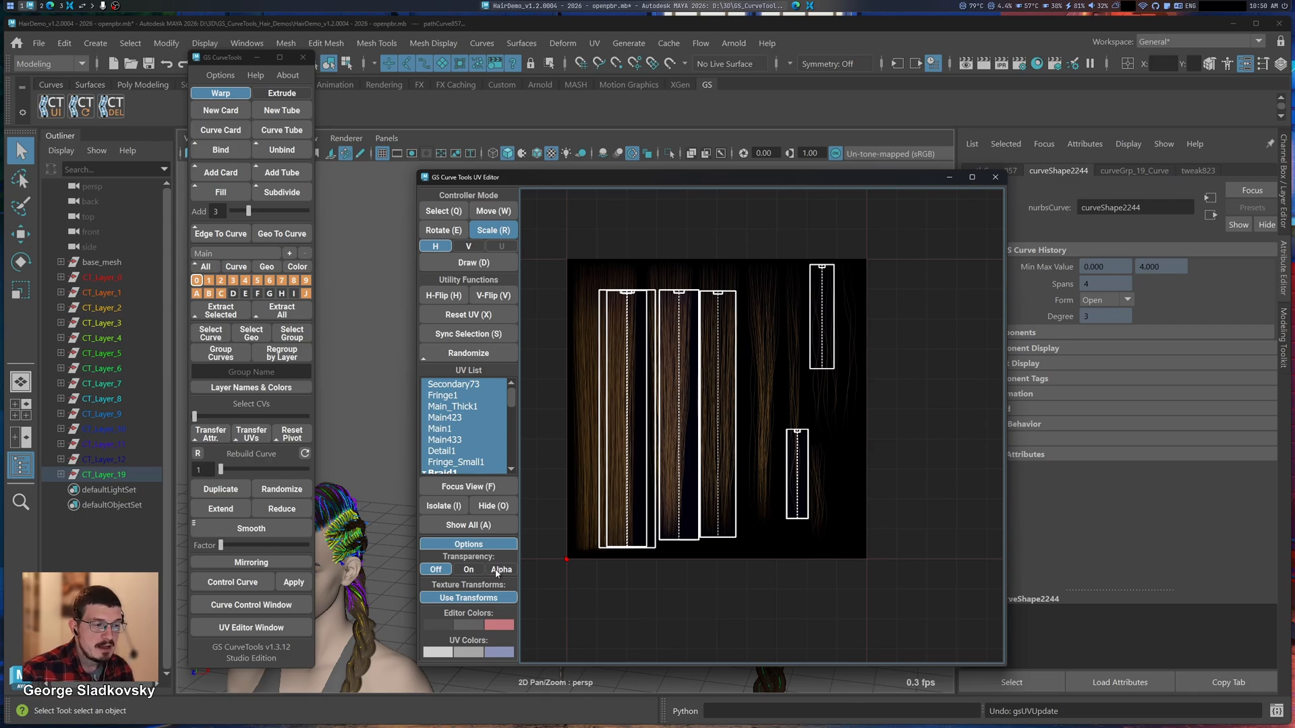
{"action": "key", "text": "q"}
{"action": "left_click", "coordinate": [847, 428]}
{"action": "middle_click_drag", "start_coordinate": [774, 515], "coordinate": [847, 552], "text": "alt"}
{"action": "scroll", "coordinate": [816, 490], "scroll_direction": "up", "scroll_amount": 2}
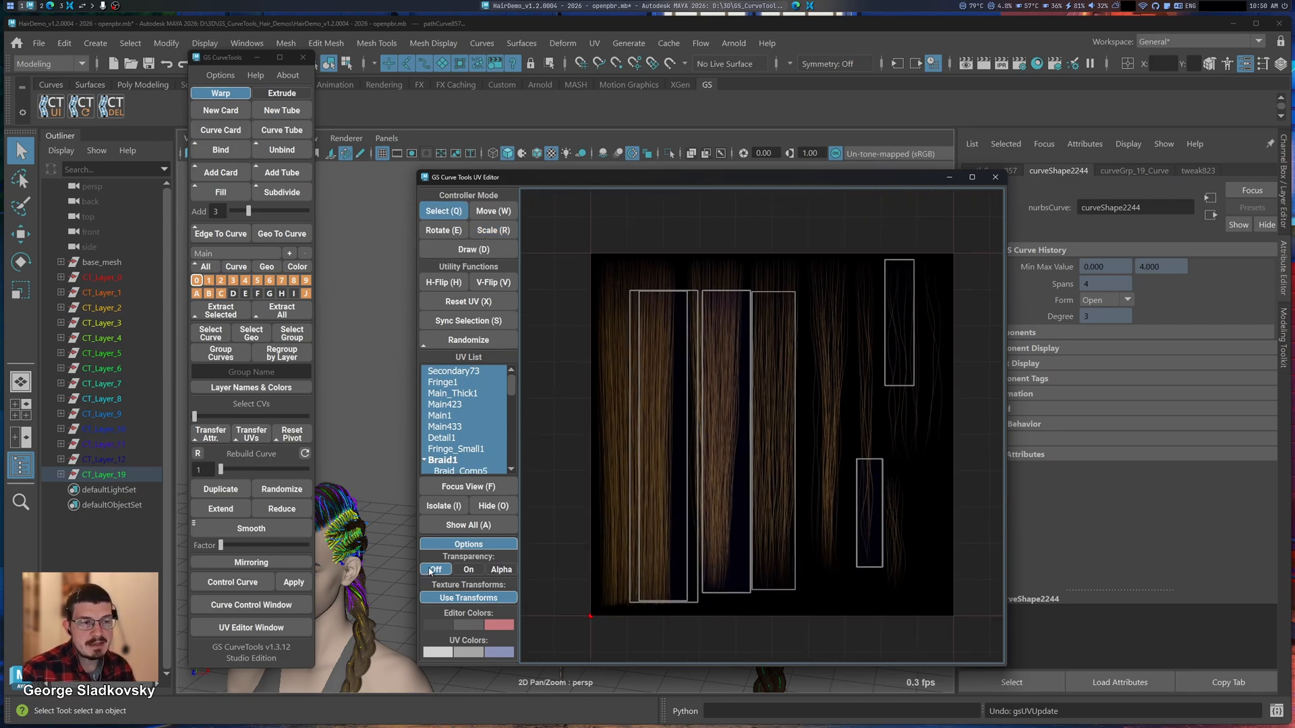
{"action": "left_click", "coordinate": [468, 570]}
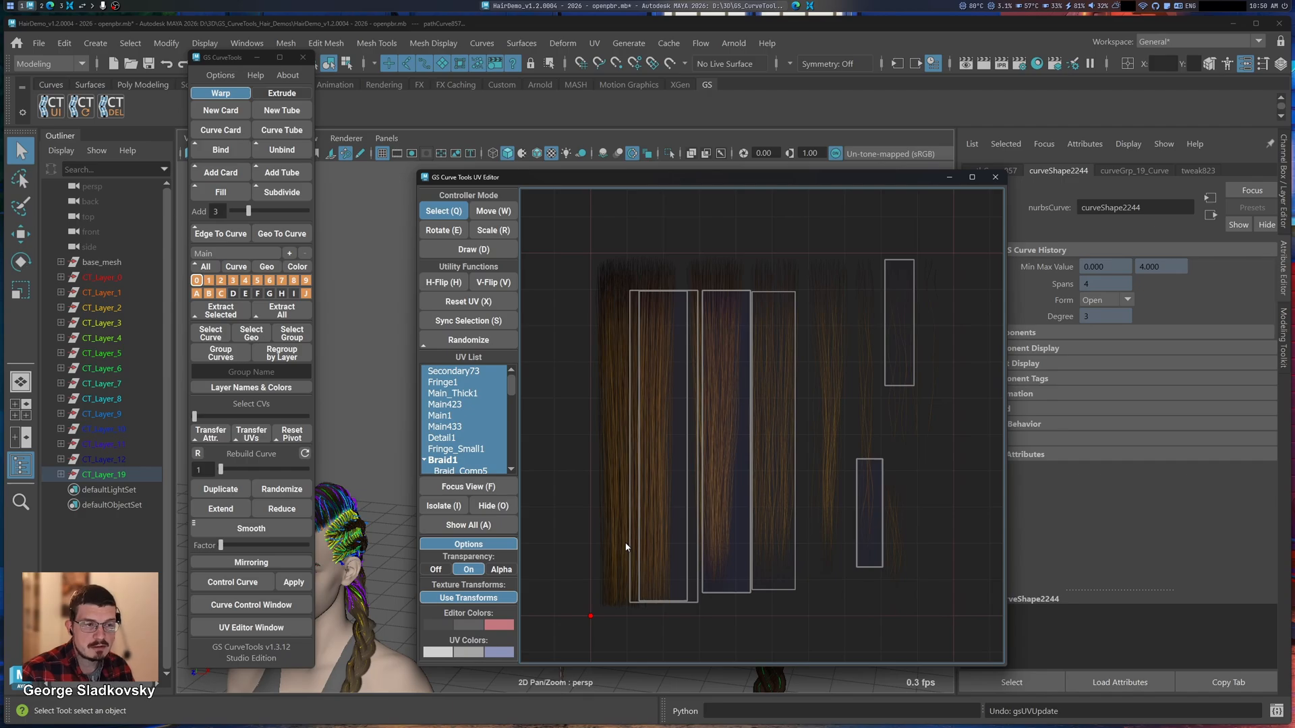
{"action": "scroll", "coordinate": [827, 389], "scroll_direction": "up", "scroll_amount": 9}
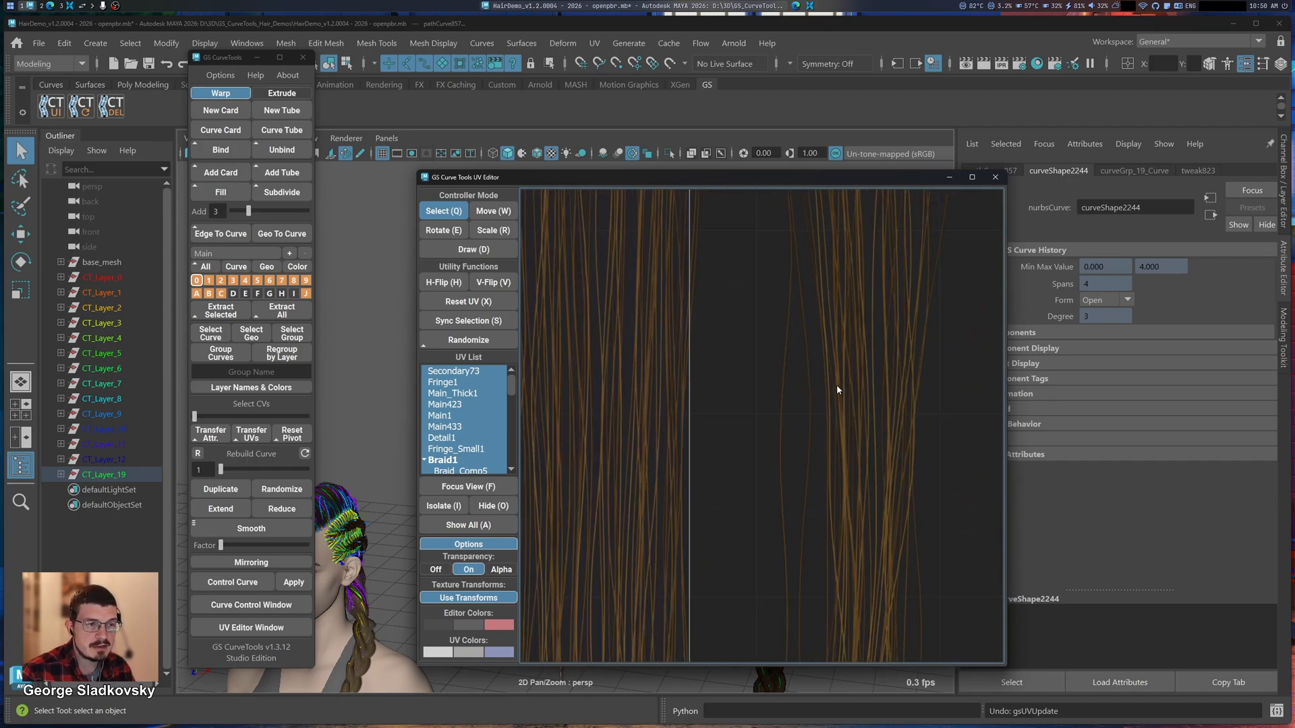
{"action": "scroll", "coordinate": [839, 386], "scroll_direction": "down", "scroll_amount": 7}
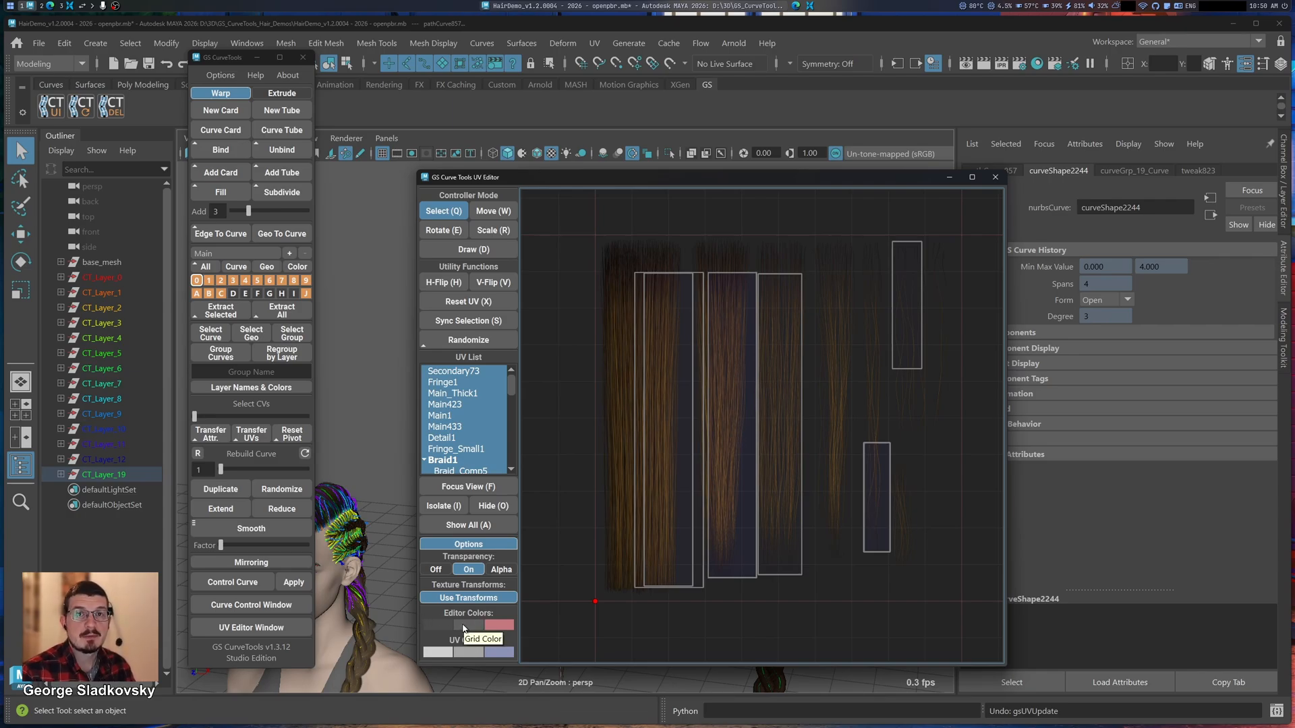
Step: Set Transparency to Alpha and fit the small lower UV item over the neighbouring strand clump
{"action": "left_click", "coordinate": [504, 570]}
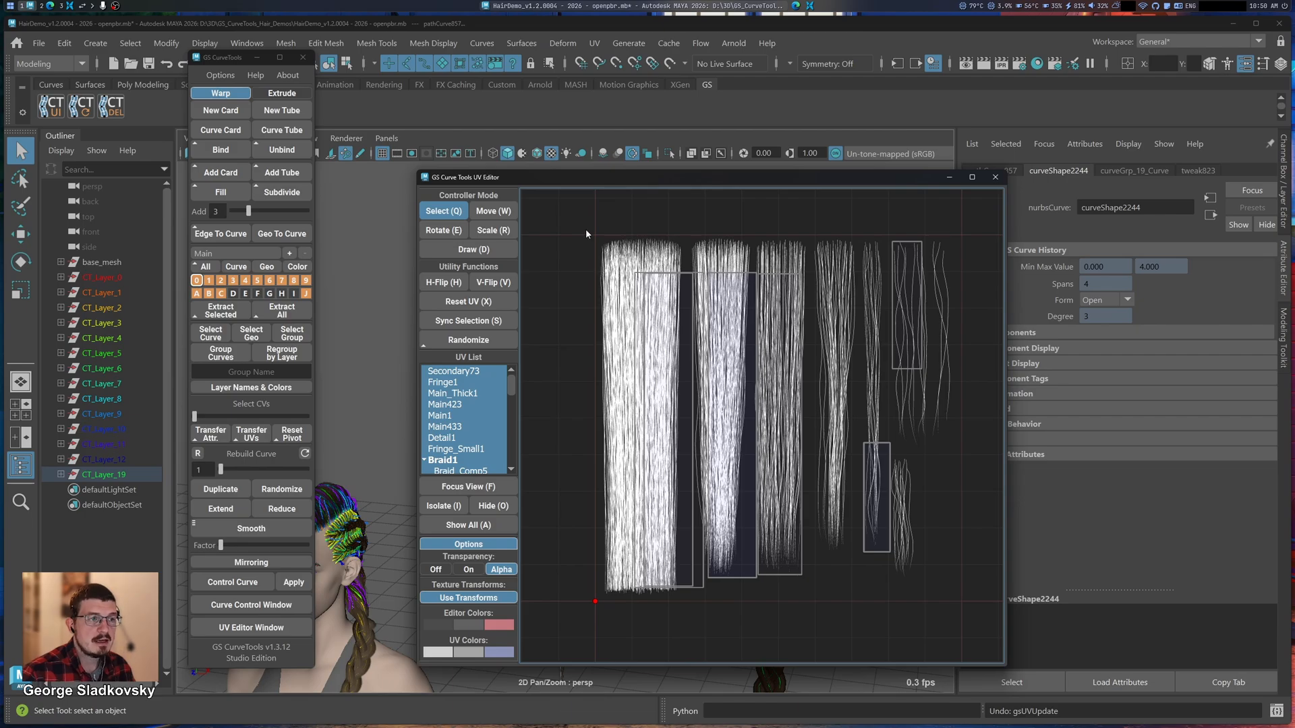
{"action": "scroll", "coordinate": [949, 538], "scroll_direction": "up", "scroll_amount": 4}
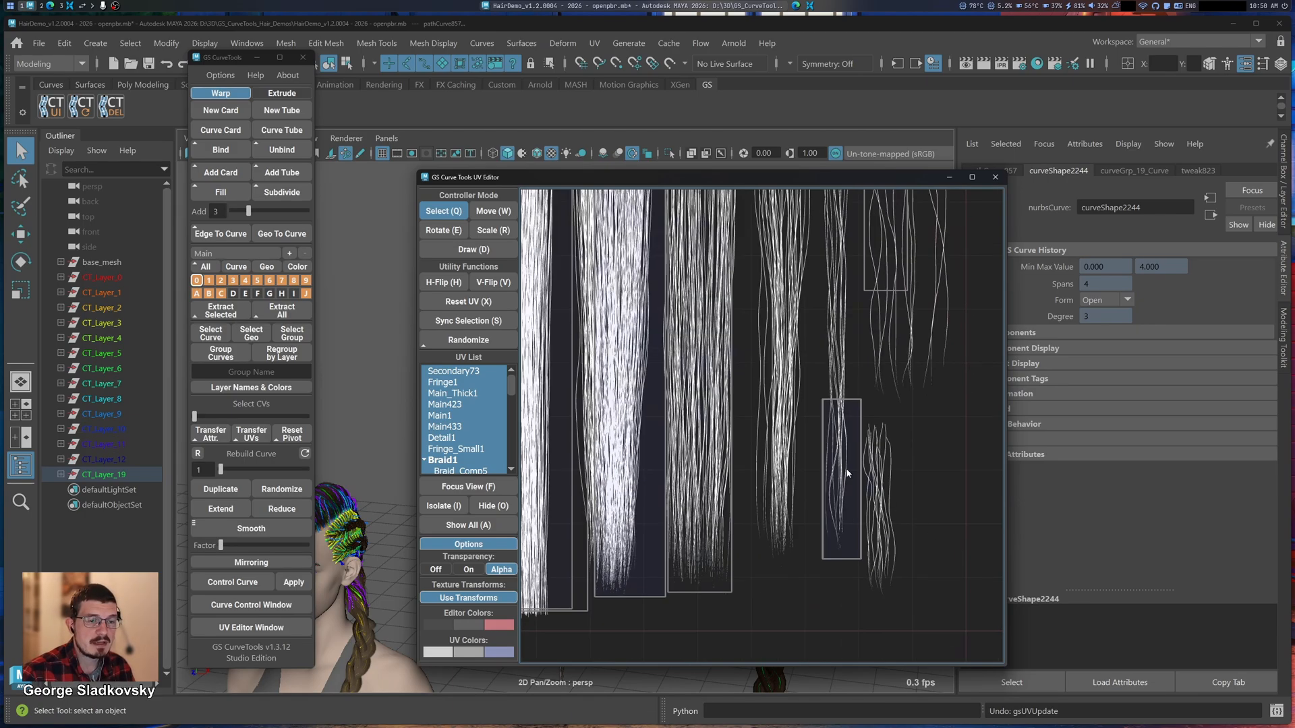
{"action": "left_click", "coordinate": [845, 471]}
{"action": "scroll", "coordinate": [924, 555], "scroll_direction": "up", "scroll_amount": 6}
{"action": "key", "text": "w"}
{"action": "left_click_drag", "start_coordinate": [769, 457], "coordinate": [851, 546]}
{"action": "key", "text": "r"}
Step: Highlight the selection mode entry about selecting only one time in the browser changelog and return to Maya
{"action": "key", "text": "alt+2"}
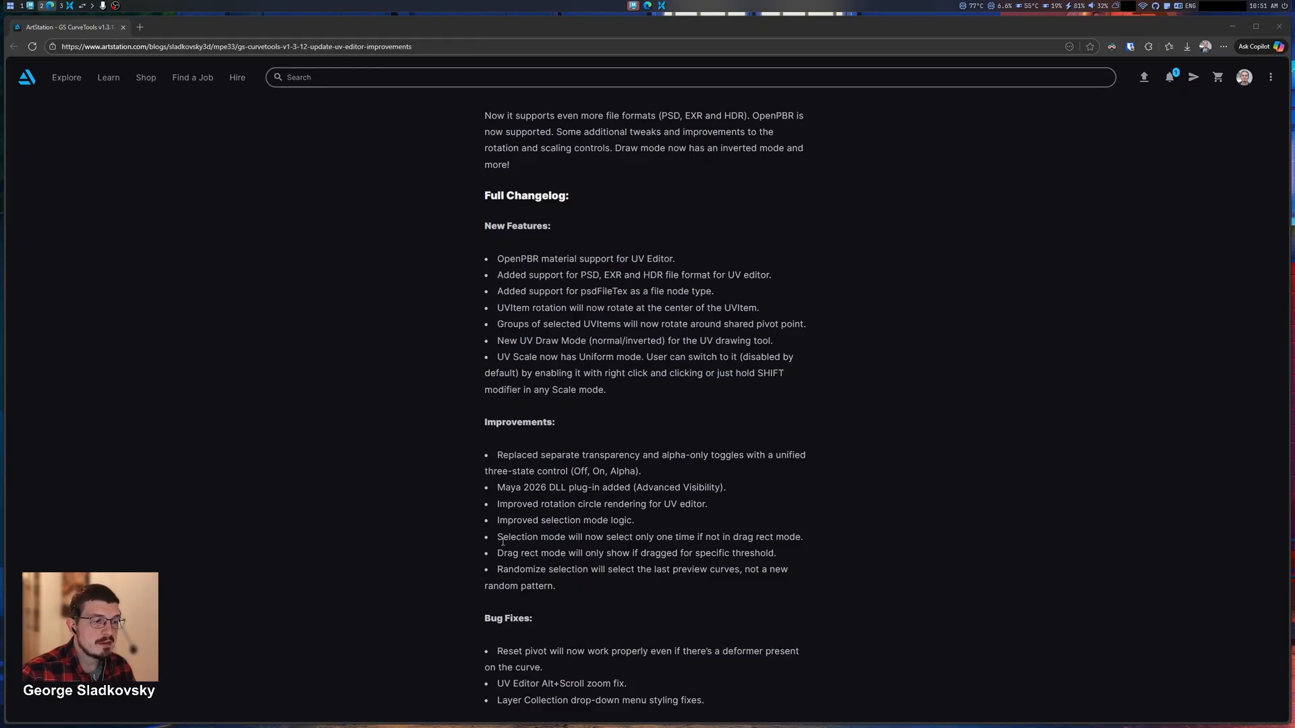
{"action": "left_click_drag", "start_coordinate": [497, 536], "coordinate": [802, 538]}
{"action": "key", "text": "alt+1"}
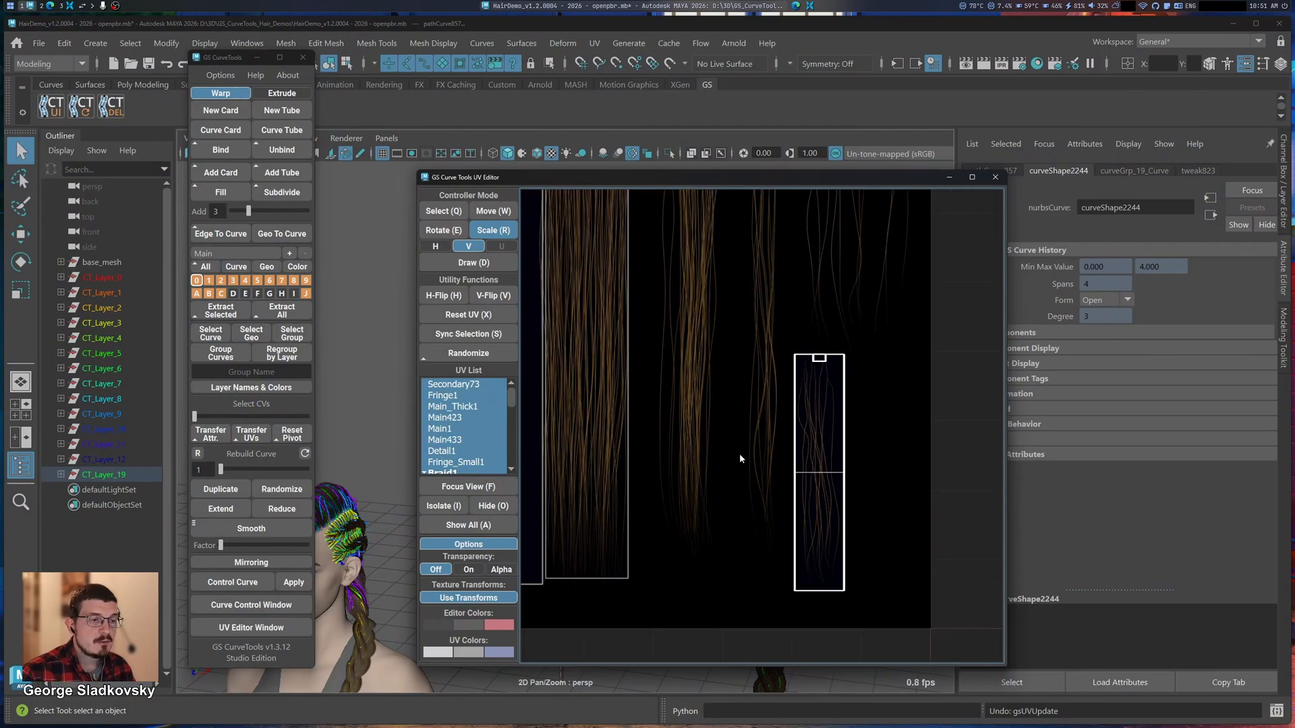
Step: Move the overlapping UV items from the leftmost strand strip onto the middle strips to build a stack
{"action": "scroll", "coordinate": [741, 458], "scroll_direction": "down", "scroll_amount": 4}
{"action": "key", "text": "q"}
{"action": "middle_click_drag", "start_coordinate": [706, 324], "coordinate": [864, 415]}
{"action": "left_click", "coordinate": [864, 415]}
{"action": "scroll", "coordinate": [865, 413], "scroll_direction": "down", "scroll_amount": 3}
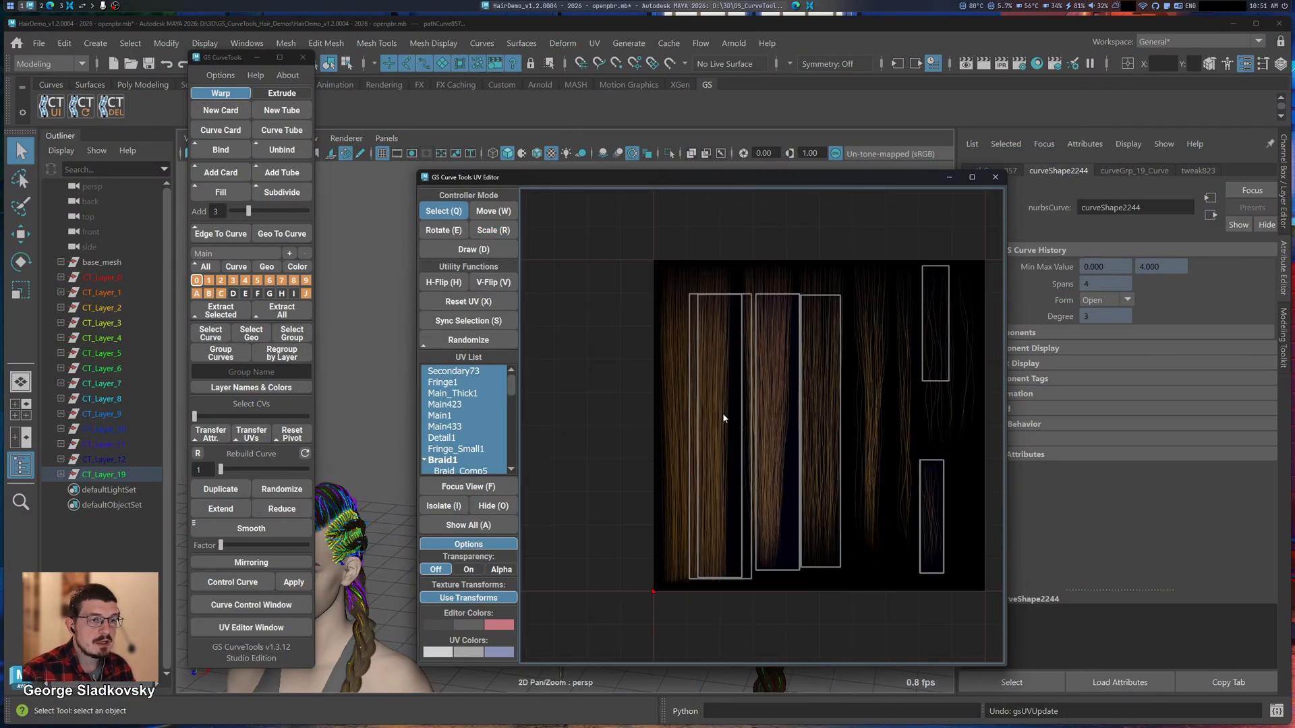
{"action": "key", "text": "w"}
{"action": "left_click_drag", "start_coordinate": [717, 414], "coordinate": [816, 408]}
{"action": "left_click_drag", "start_coordinate": [723, 405], "coordinate": [786, 405]}
{"action": "left_click_drag", "start_coordinate": [702, 405], "coordinate": [796, 413]}
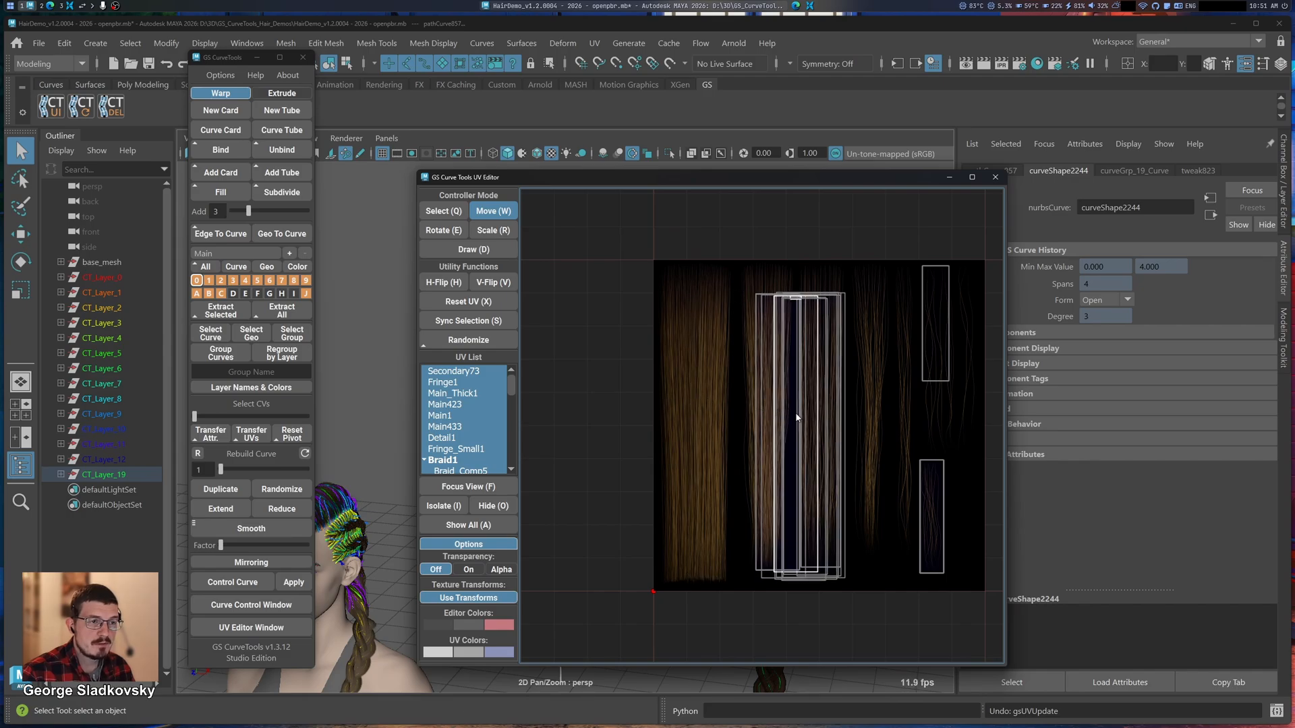
Step: Select a single UV item in the overlapping stack, and select the stacked items together with a small selection rectangle
{"action": "key", "text": "q"}
{"action": "scroll", "coordinate": [865, 422], "scroll_direction": "up", "scroll_amount": 2}
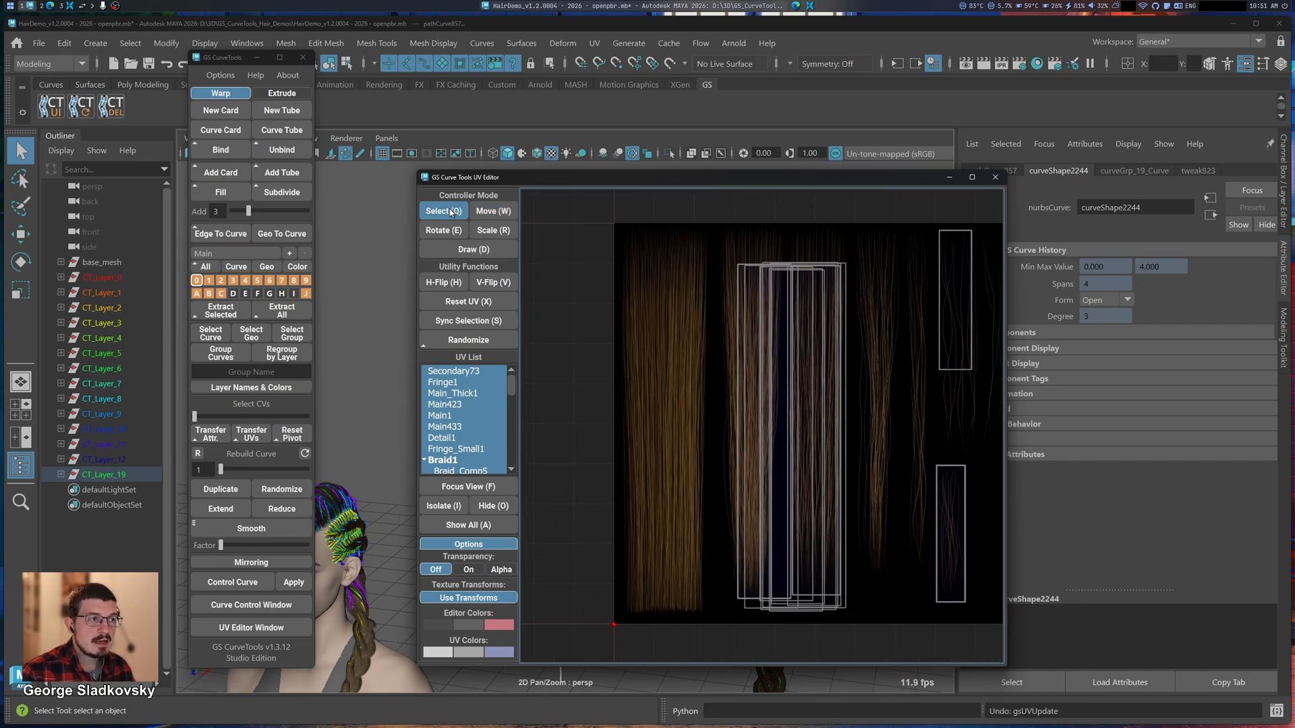
{"action": "left_click", "coordinate": [785, 304]}
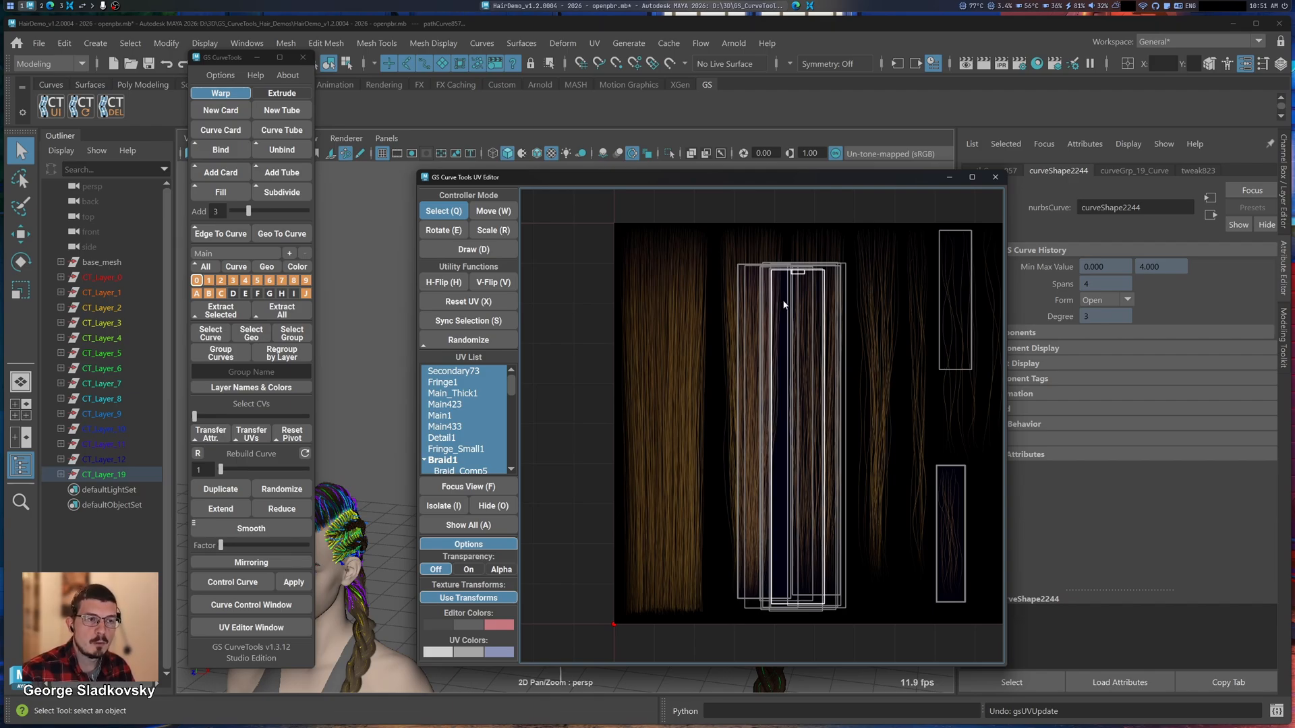
{"action": "scroll", "coordinate": [785, 305], "scroll_direction": "up", "scroll_amount": 5}
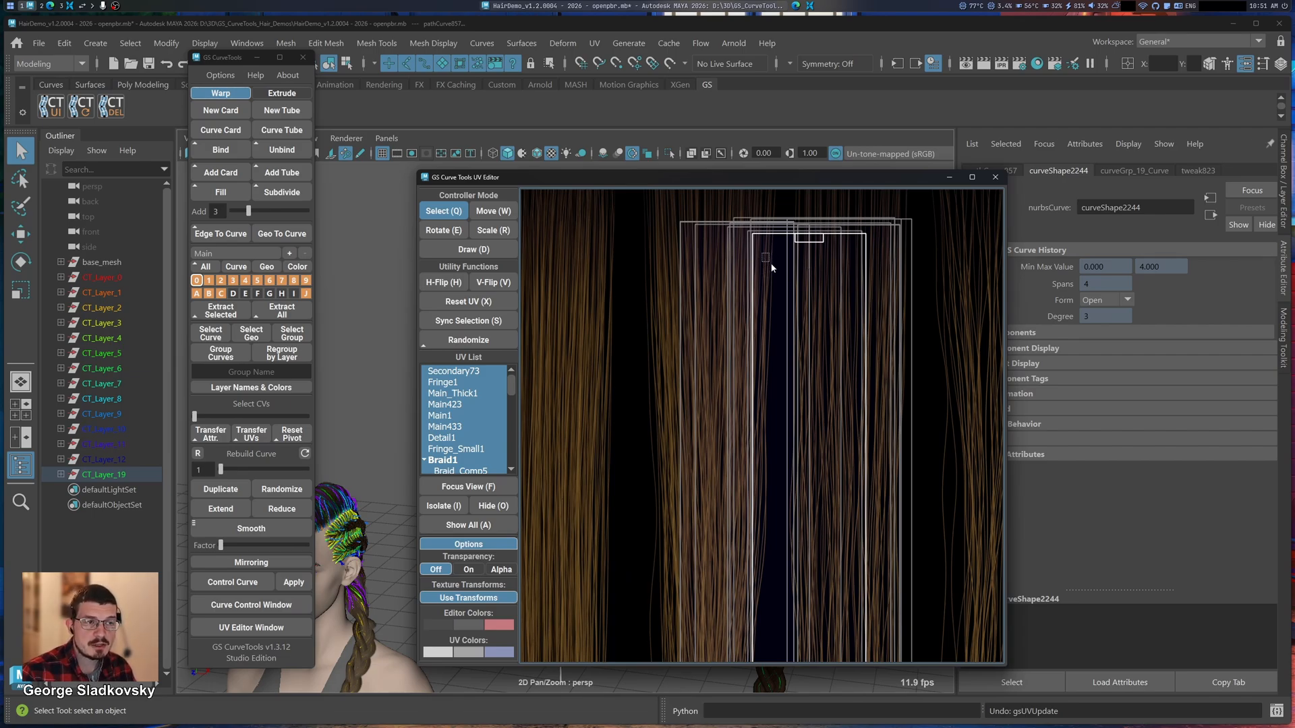
{"action": "left_click_drag", "start_coordinate": [761, 254], "coordinate": [772, 265]}
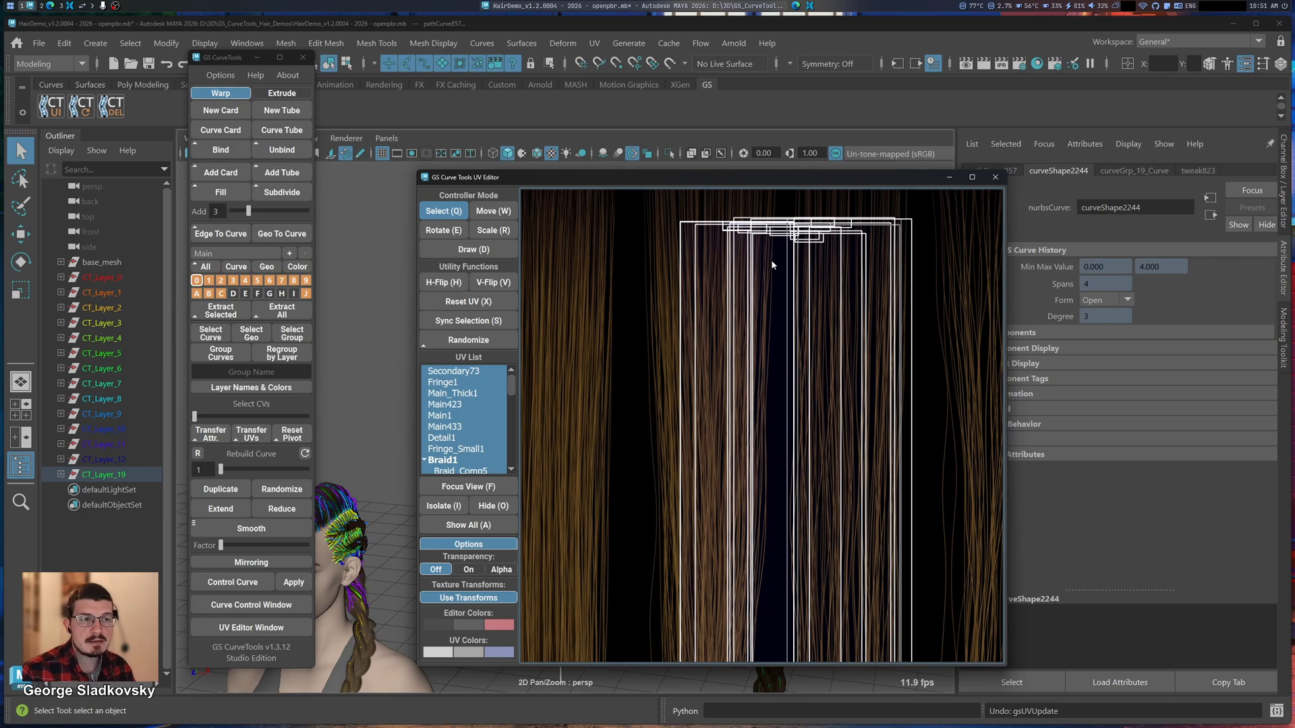
Step: Try moving the selected stacked UV items up and to the left, and undo the move
{"action": "key", "text": "w"}
{"action": "scroll", "coordinate": [845, 406], "scroll_direction": "down", "scroll_amount": 4}
{"action": "left_click_drag", "start_coordinate": [799, 405], "coordinate": [757, 356]}
{"action": "middle_click_drag", "start_coordinate": [825, 348], "coordinate": [778, 289]}
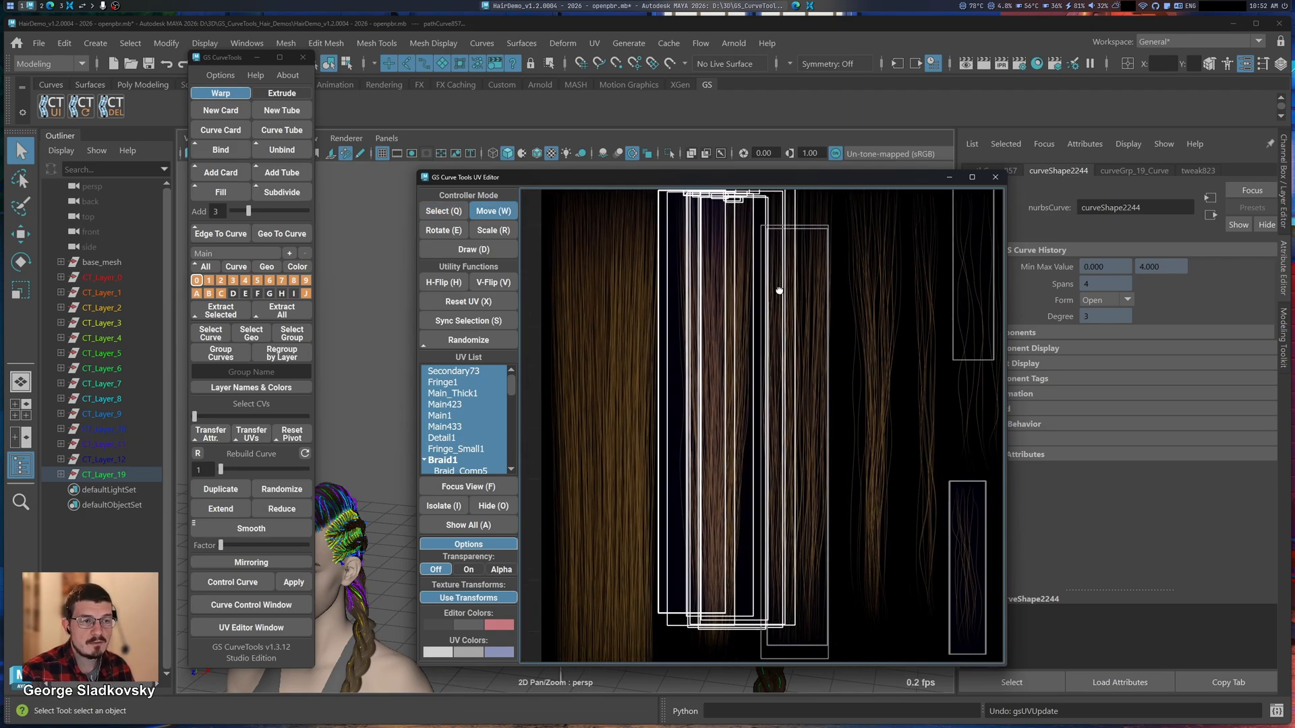
{"action": "key", "text": "ctrl+z"}
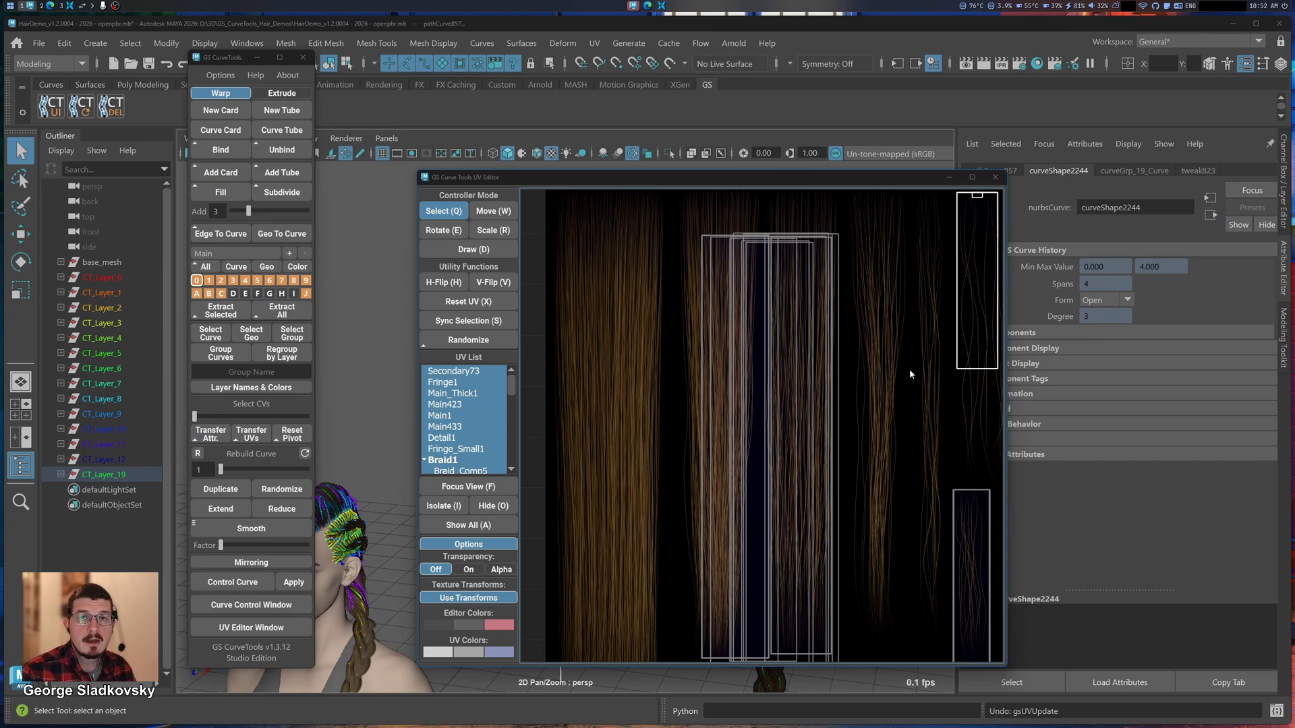
Step: Close the UV Editor and clear the curve selection in the viewport
{"action": "left_click", "coordinate": [995, 177]}
{"action": "left_click", "coordinate": [743, 364]}
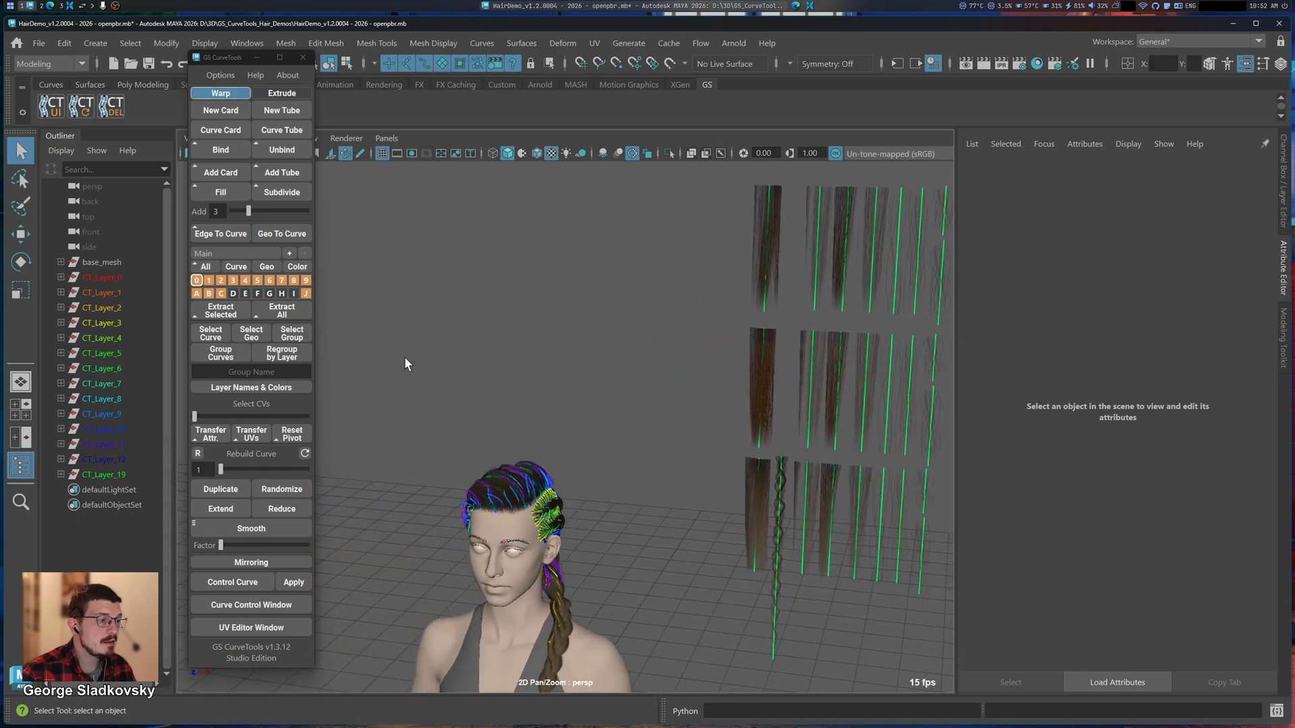
Step: Select the hair curves on the head, closing the Curve Control and Randomize Curve windows so the hairstyle is unobstructed
{"action": "left_click", "coordinate": [281, 489]}
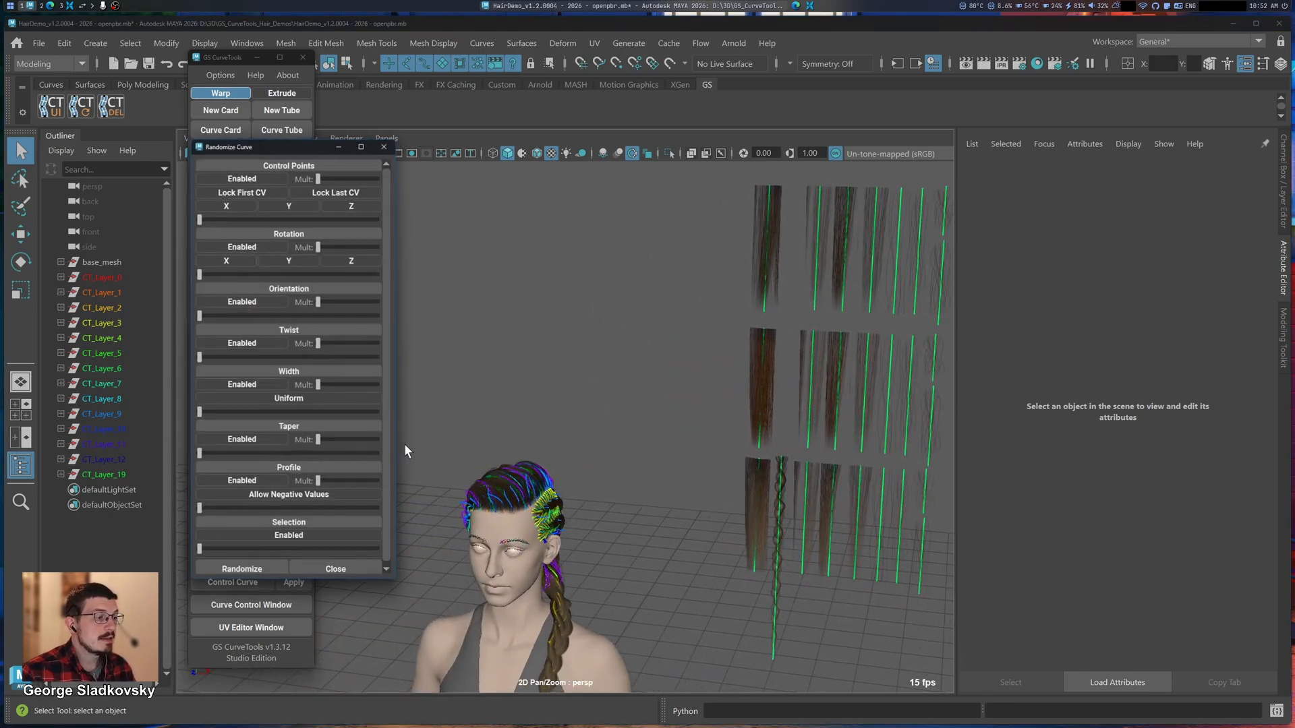
{"action": "left_click_drag", "start_coordinate": [303, 144], "coordinate": [1072, 212]}
{"action": "middle_click_drag", "start_coordinate": [672, 402], "coordinate": [724, 318], "text": "alt"}
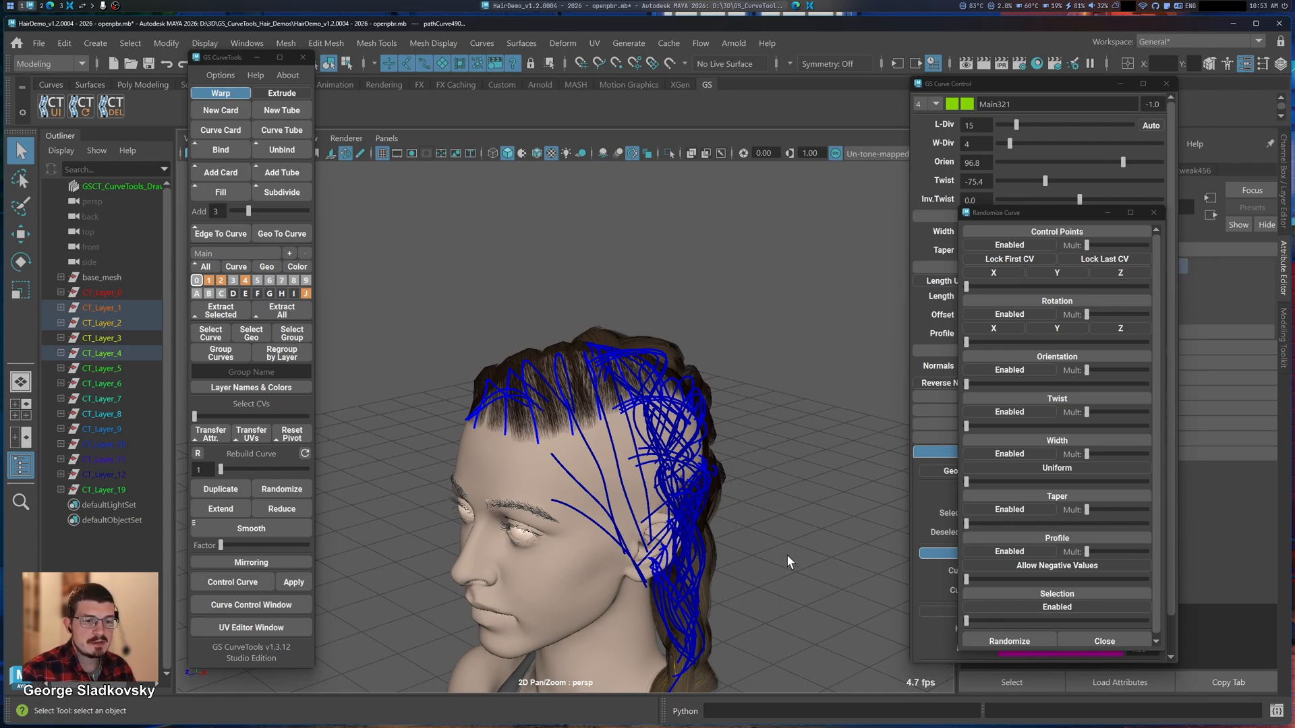
{"action": "left_click", "coordinate": [1166, 84]}
{"action": "left_click", "coordinate": [1154, 213]}
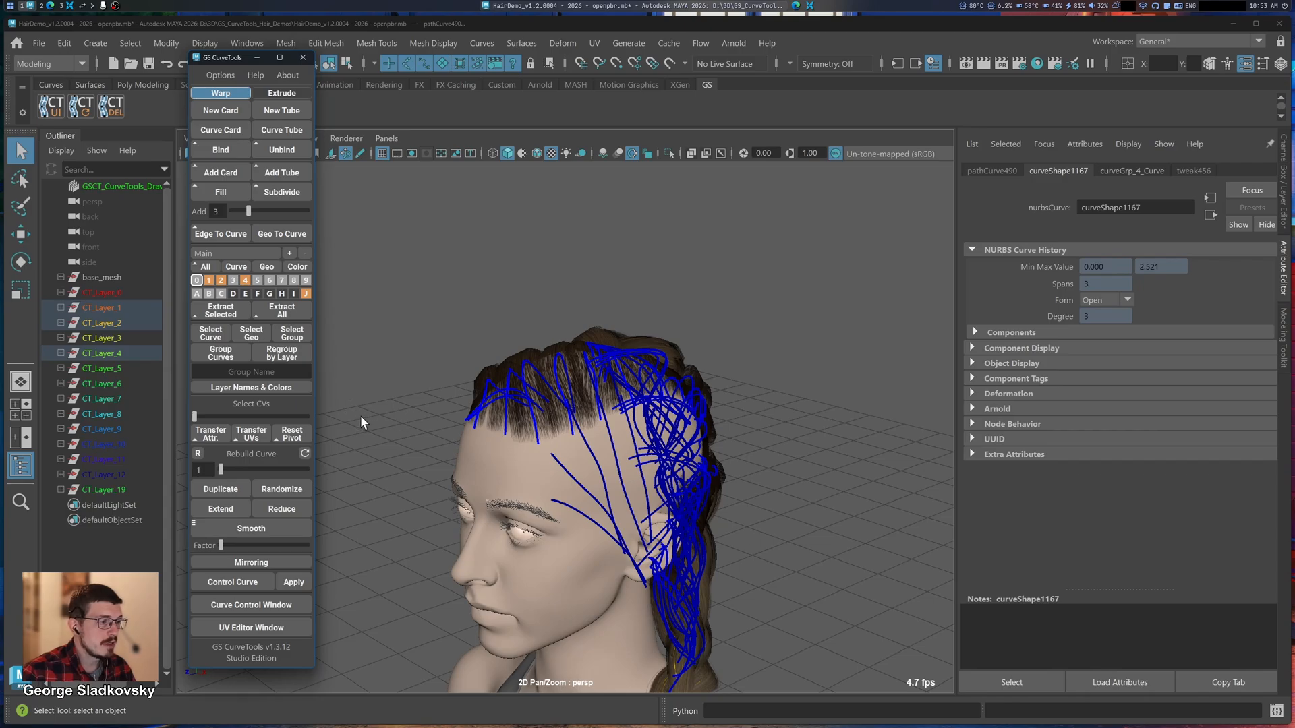
Step: Reopen Randomize Curve, enable Selection randomization, try its slider at about 30% of its range, and undo the selection change
{"action": "left_click", "coordinate": [282, 489]}
{"action": "left_click_drag", "start_coordinate": [1013, 216], "coordinate": [916, 195]}
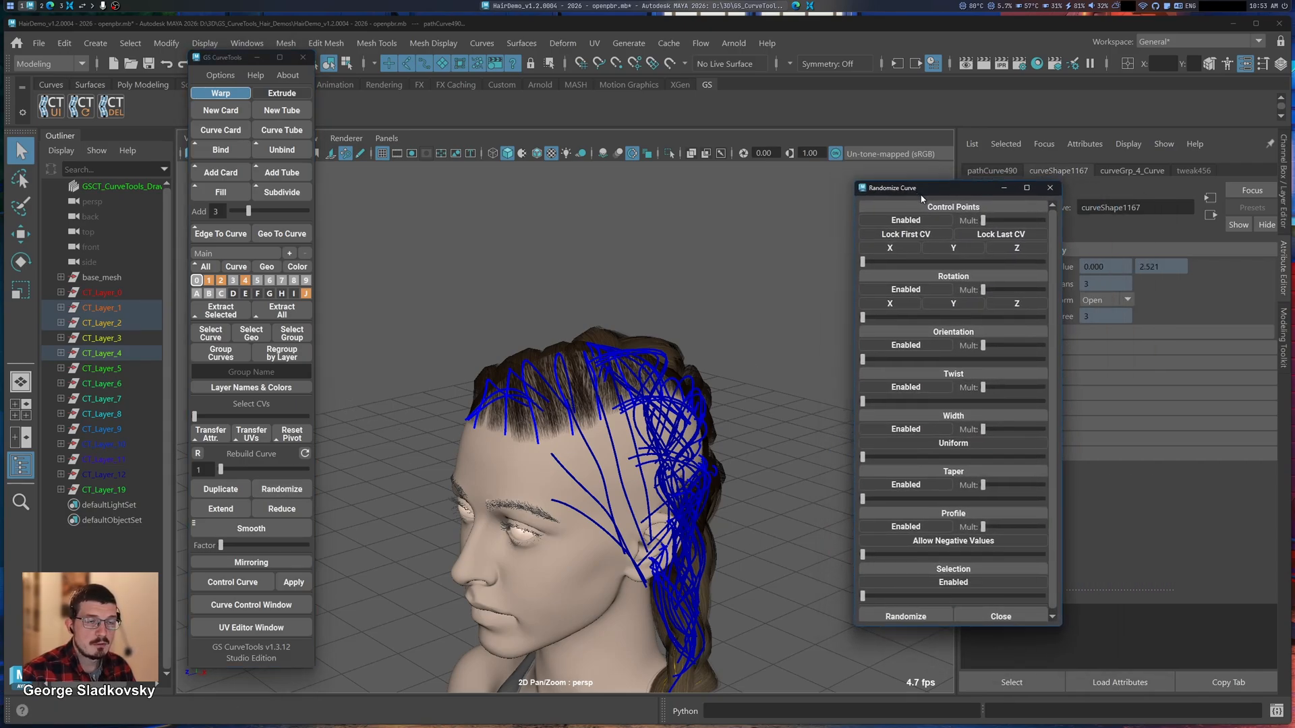
{"action": "left_click", "coordinate": [943, 584]}
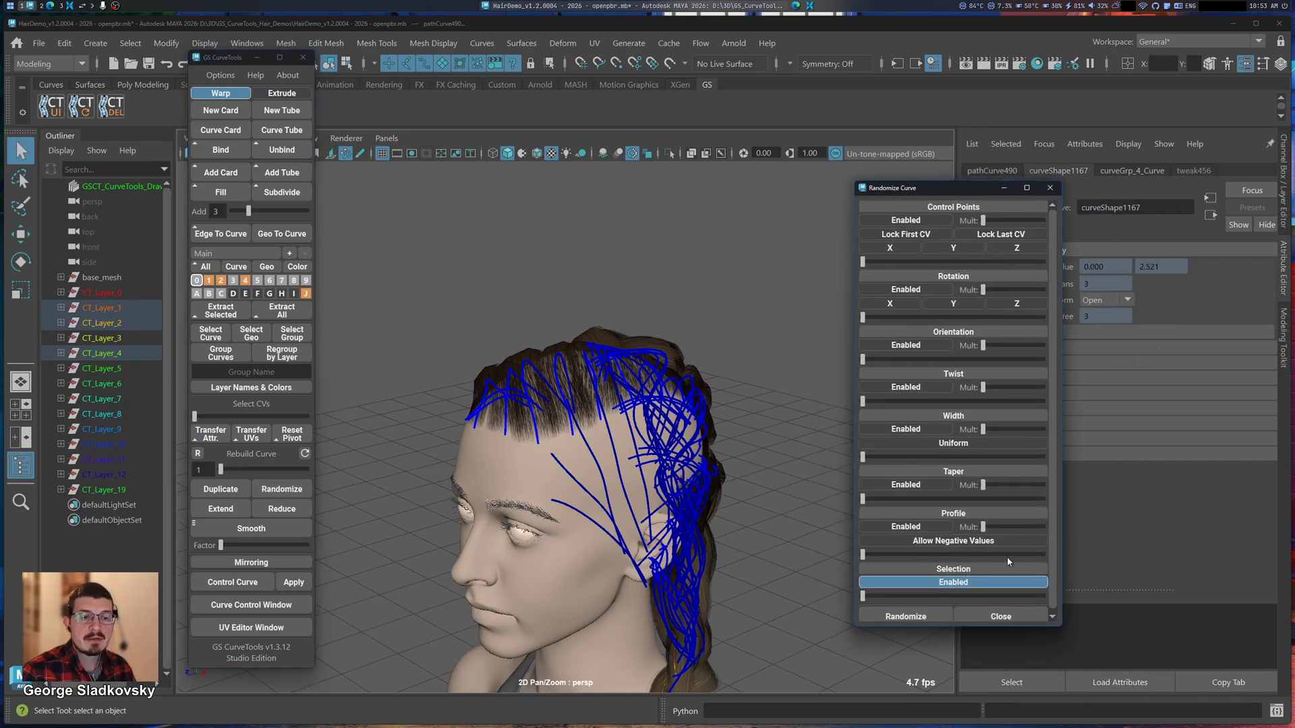
{"action": "left_click_drag", "start_coordinate": [864, 597], "coordinate": [918, 599]}
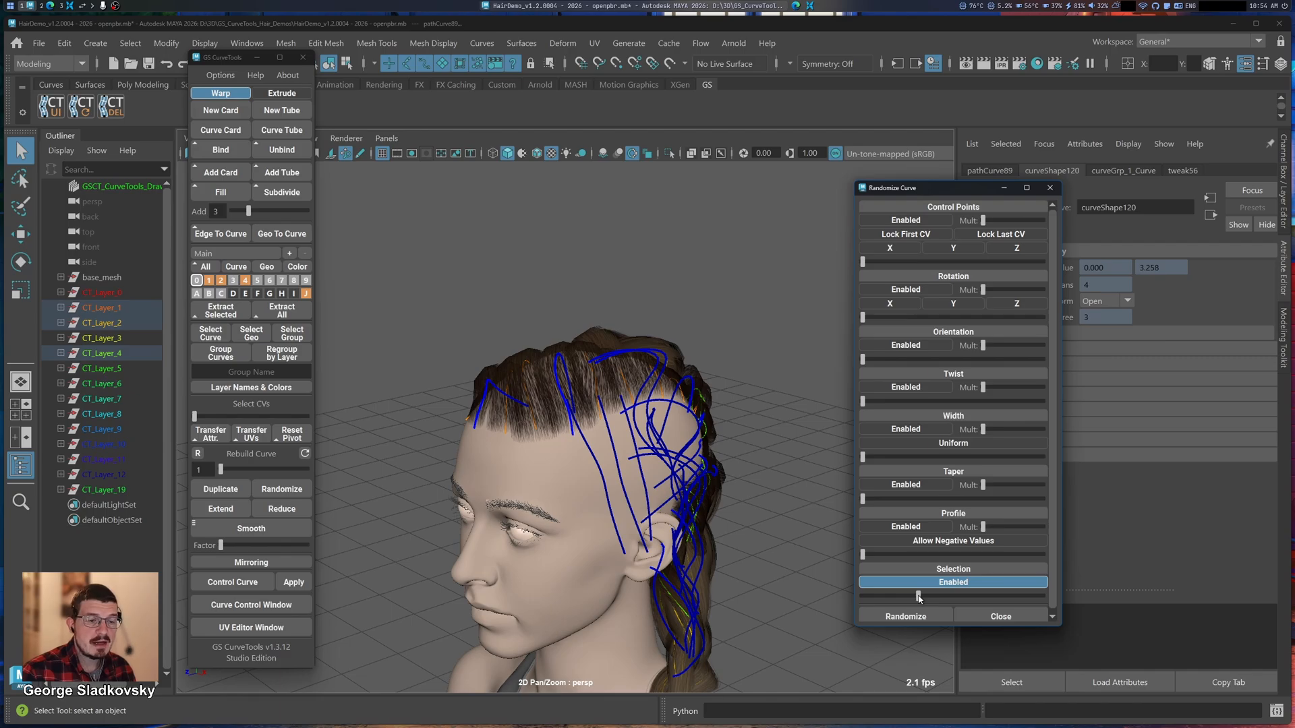
{"action": "key", "text": "ctrl+z"}
Step: Make the Randomize Curve window taller and randomize the curve selection at the current Selection amount
{"action": "left_click_drag", "start_coordinate": [926, 628], "coordinate": [926, 644]}
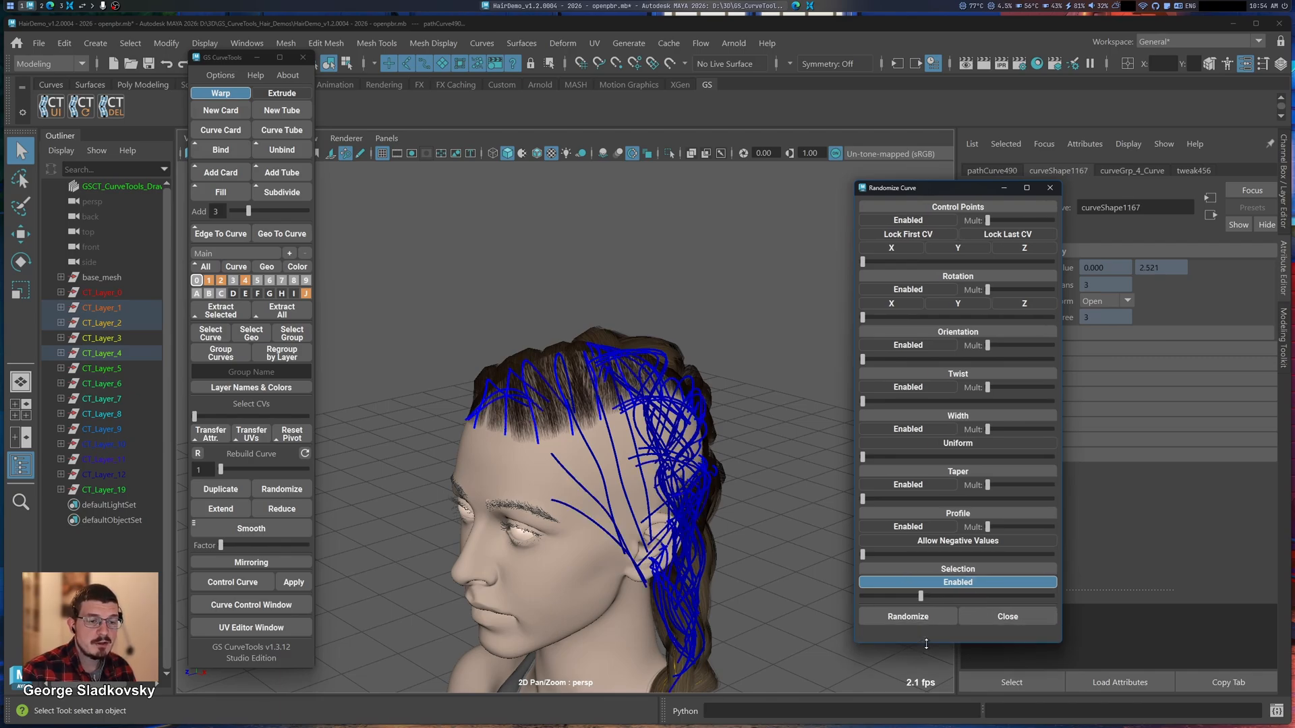
{"action": "left_click", "coordinate": [921, 618]}
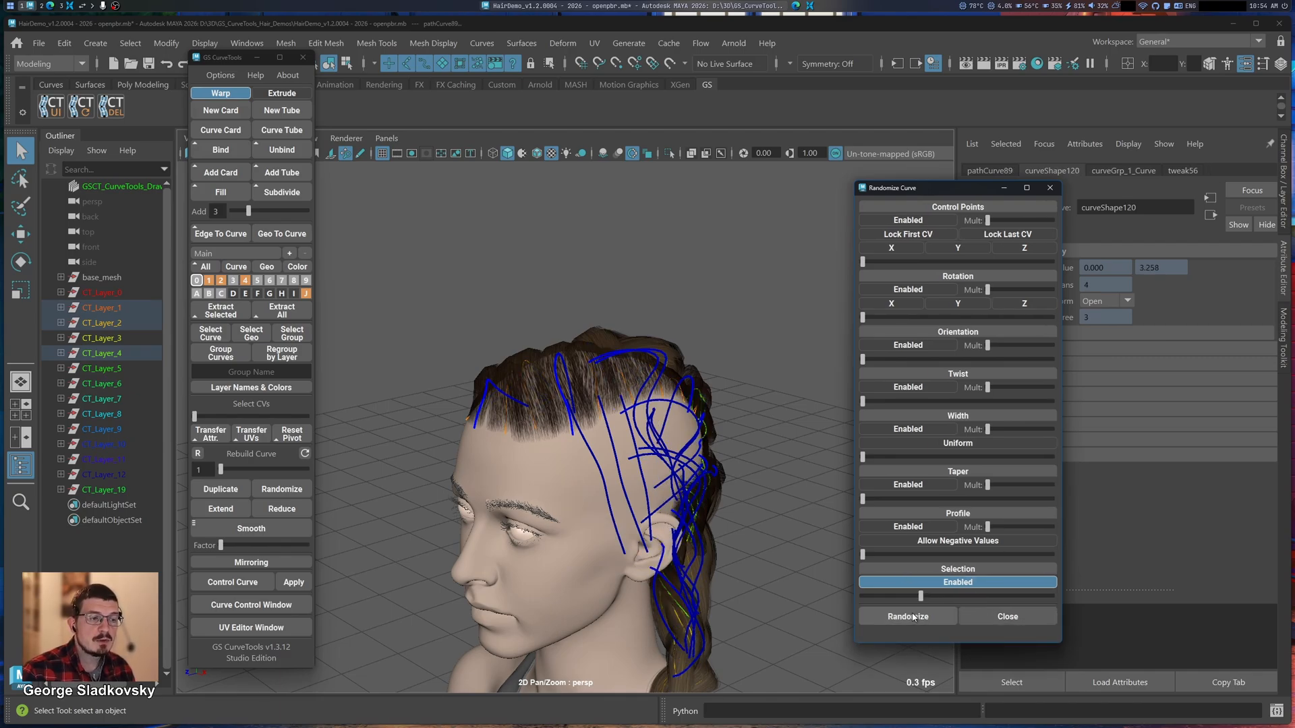
{"action": "left_click", "coordinate": [911, 617]}
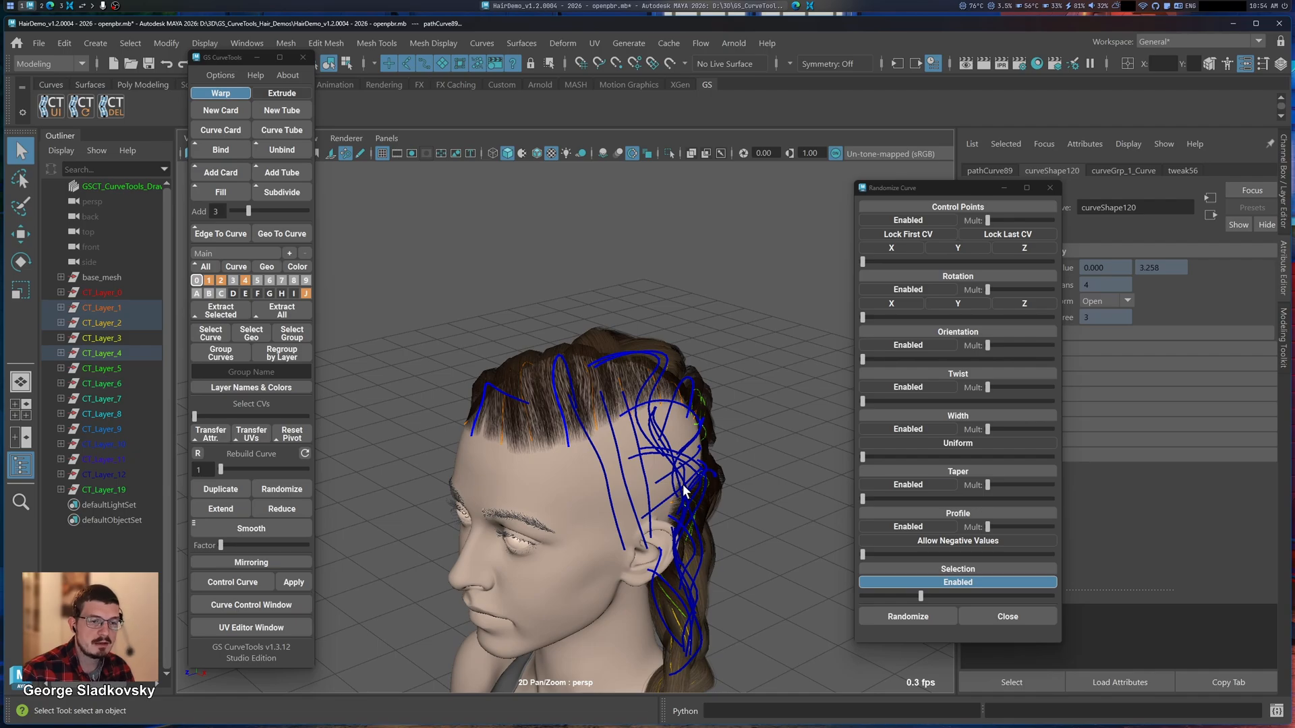
{"action": "left_click", "coordinate": [917, 612]}
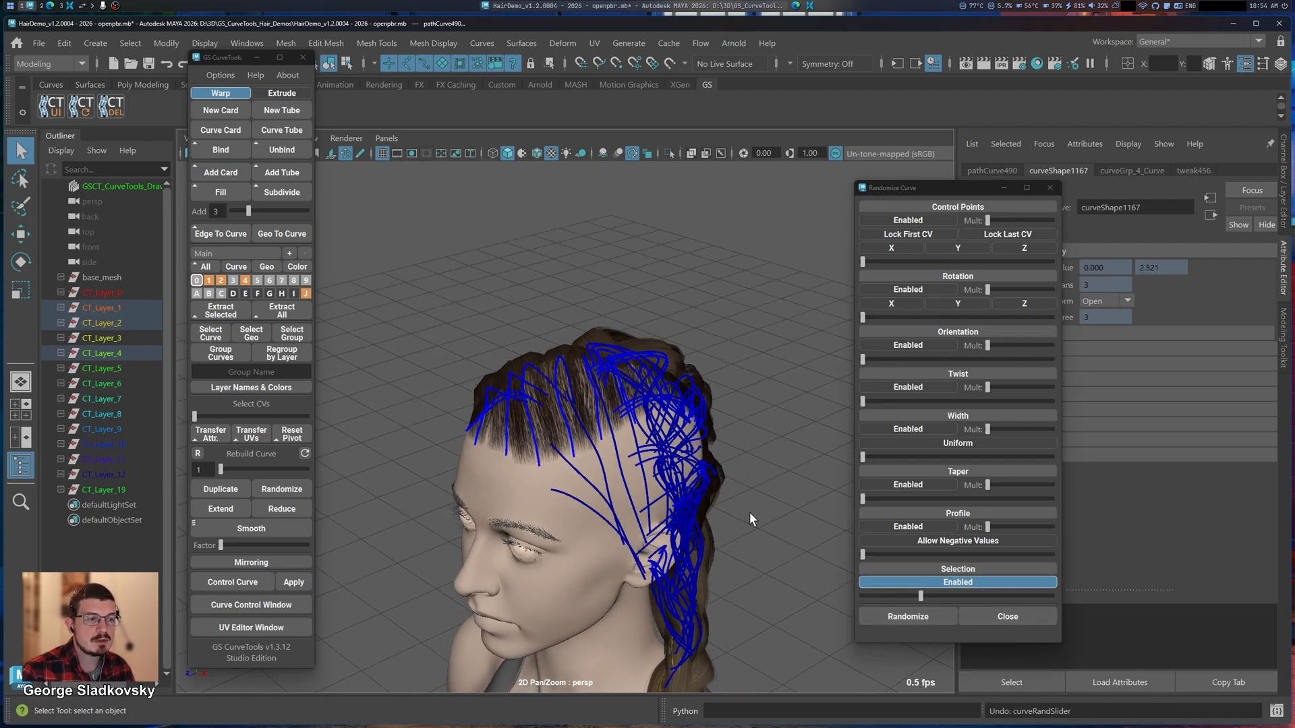
Step: Lower the Selection randomization to about 20% of its range and randomize the selected hair curves
{"action": "mouse_move", "coordinate": [921, 594]}
{"action": "left_mouse_down"}
{"action": "mouse_move", "coordinate": [1011, 596]}
{"action": "mouse_move", "coordinate": [910, 596]}
{"action": "left_mouse_up"}
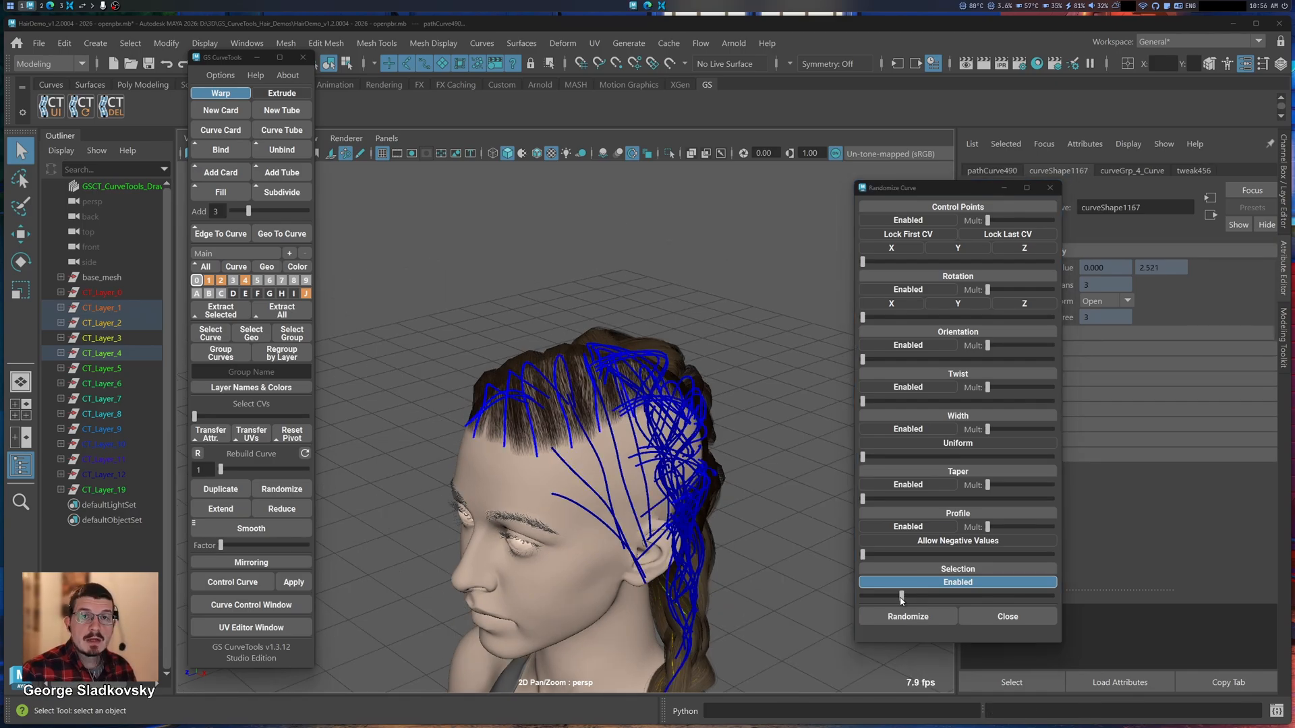
{"action": "left_click_drag", "start_coordinate": [904, 596], "coordinate": [908, 604]}
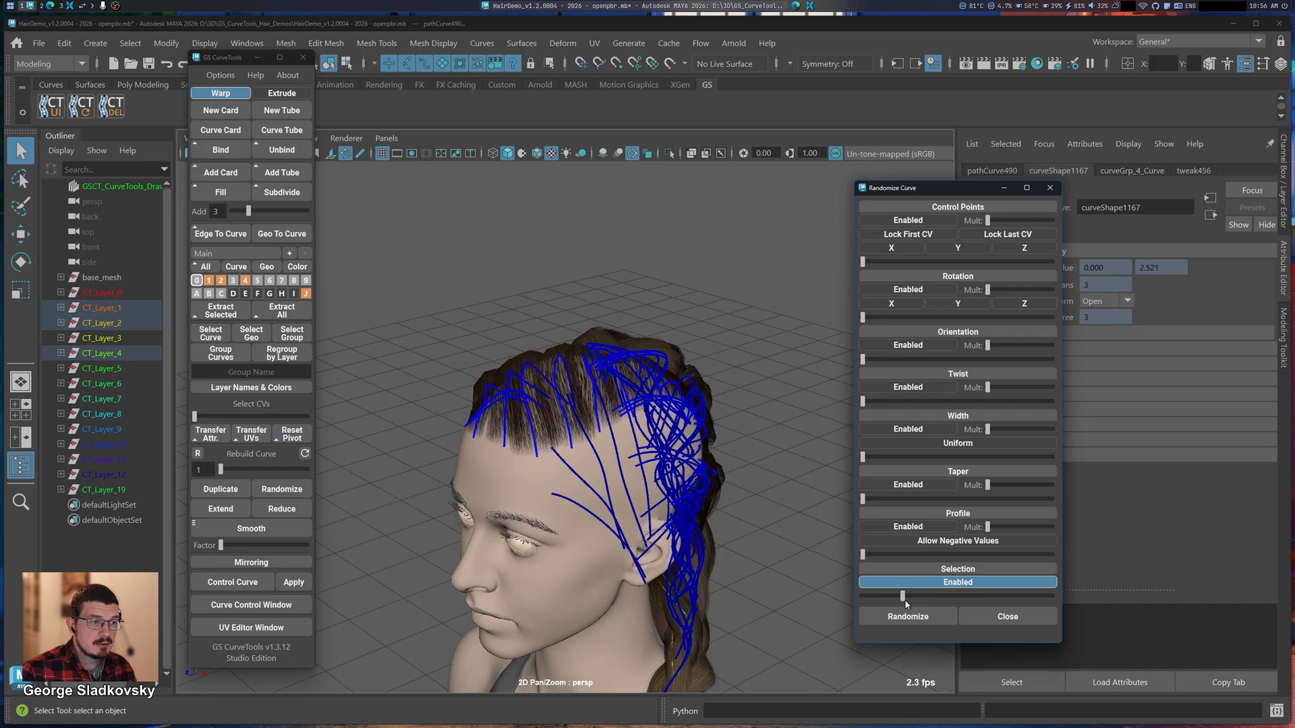
{"action": "left_click", "coordinate": [909, 617]}
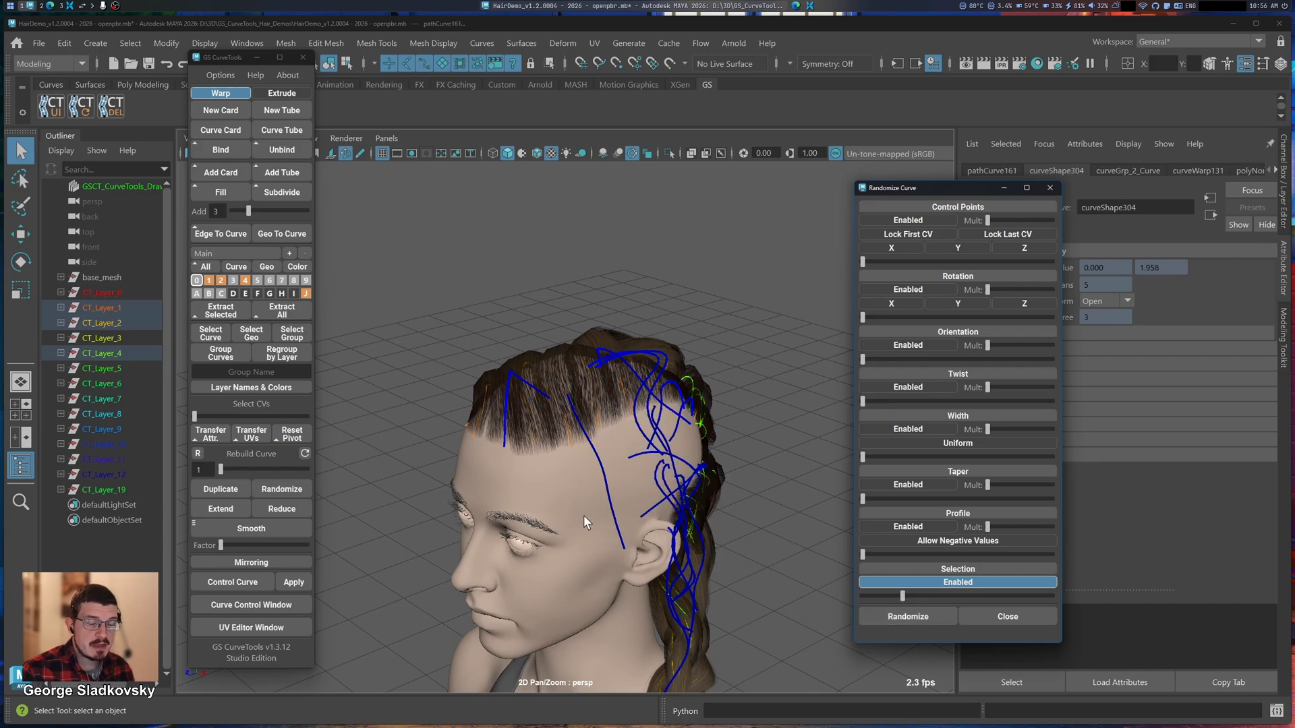